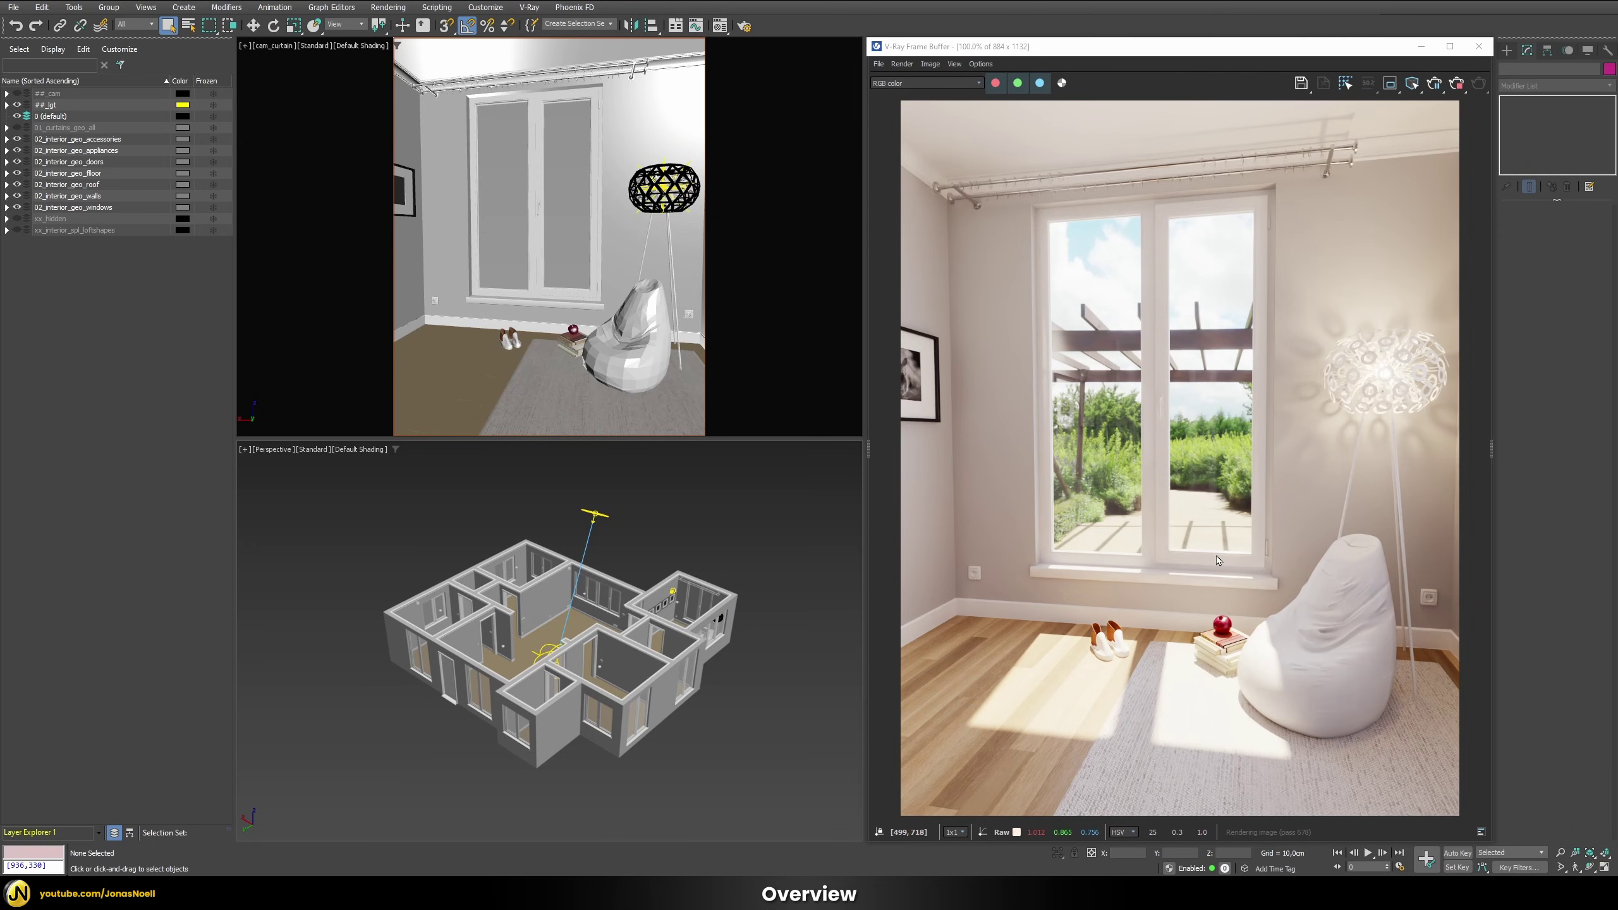
Unhide the 01_curtains_geo_all layer so the curtains appear in front of the window.
{"action": "middle_click_drag", "start_coordinate": [738, 629], "coordinate": [560, 636], "text": "alt"}
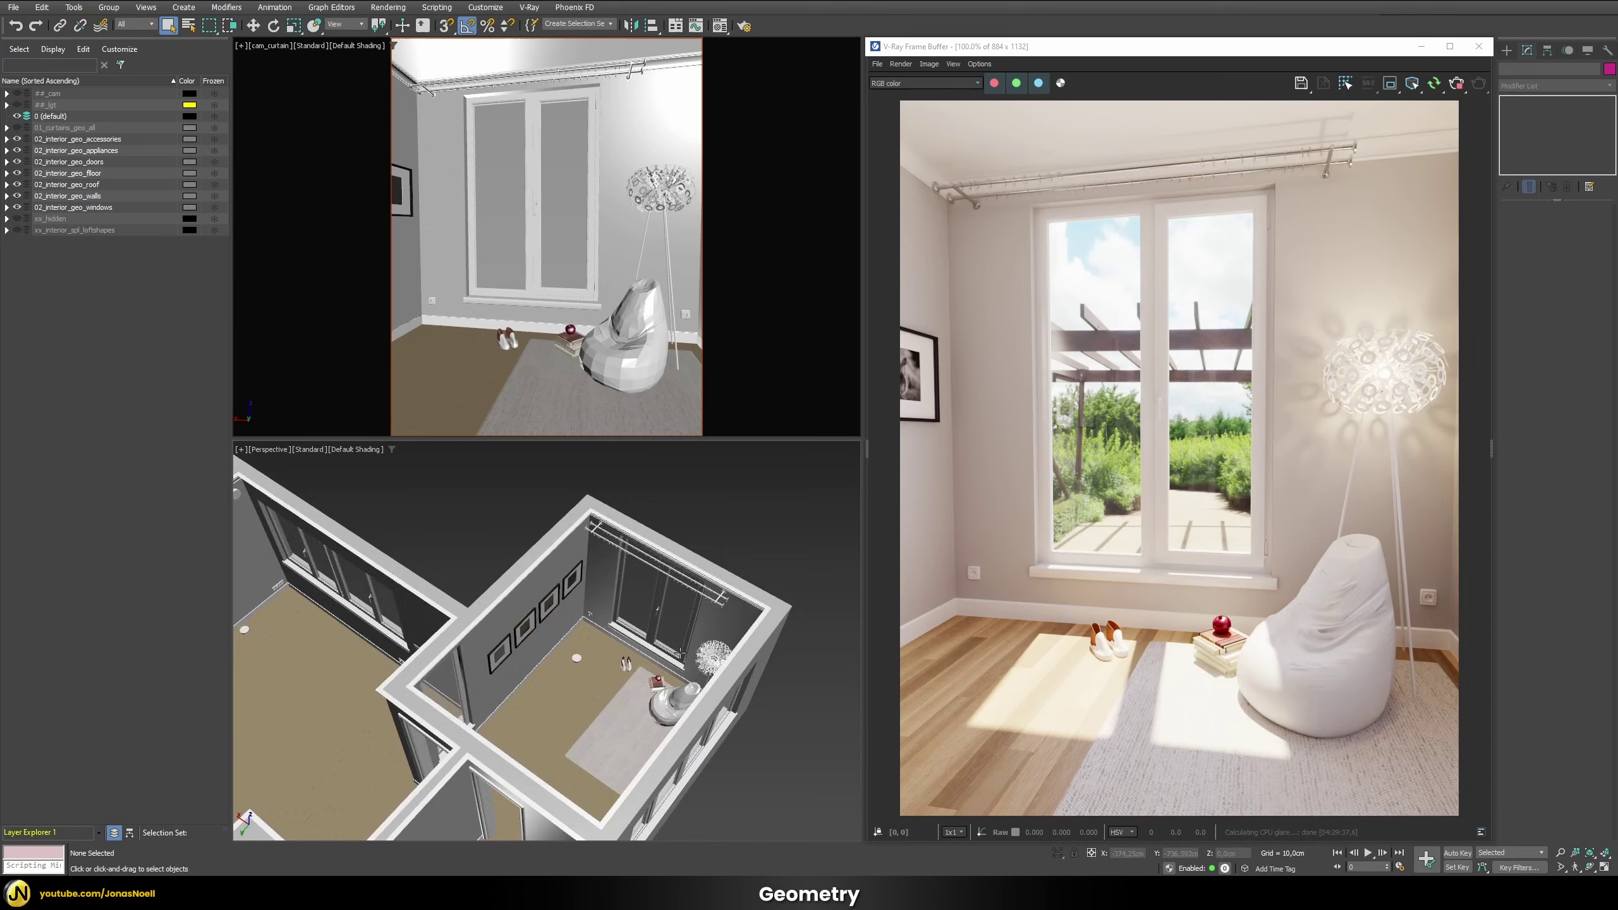
{"action": "middle_click_drag", "start_coordinate": [681, 655], "coordinate": [612, 663], "text": "alt"}
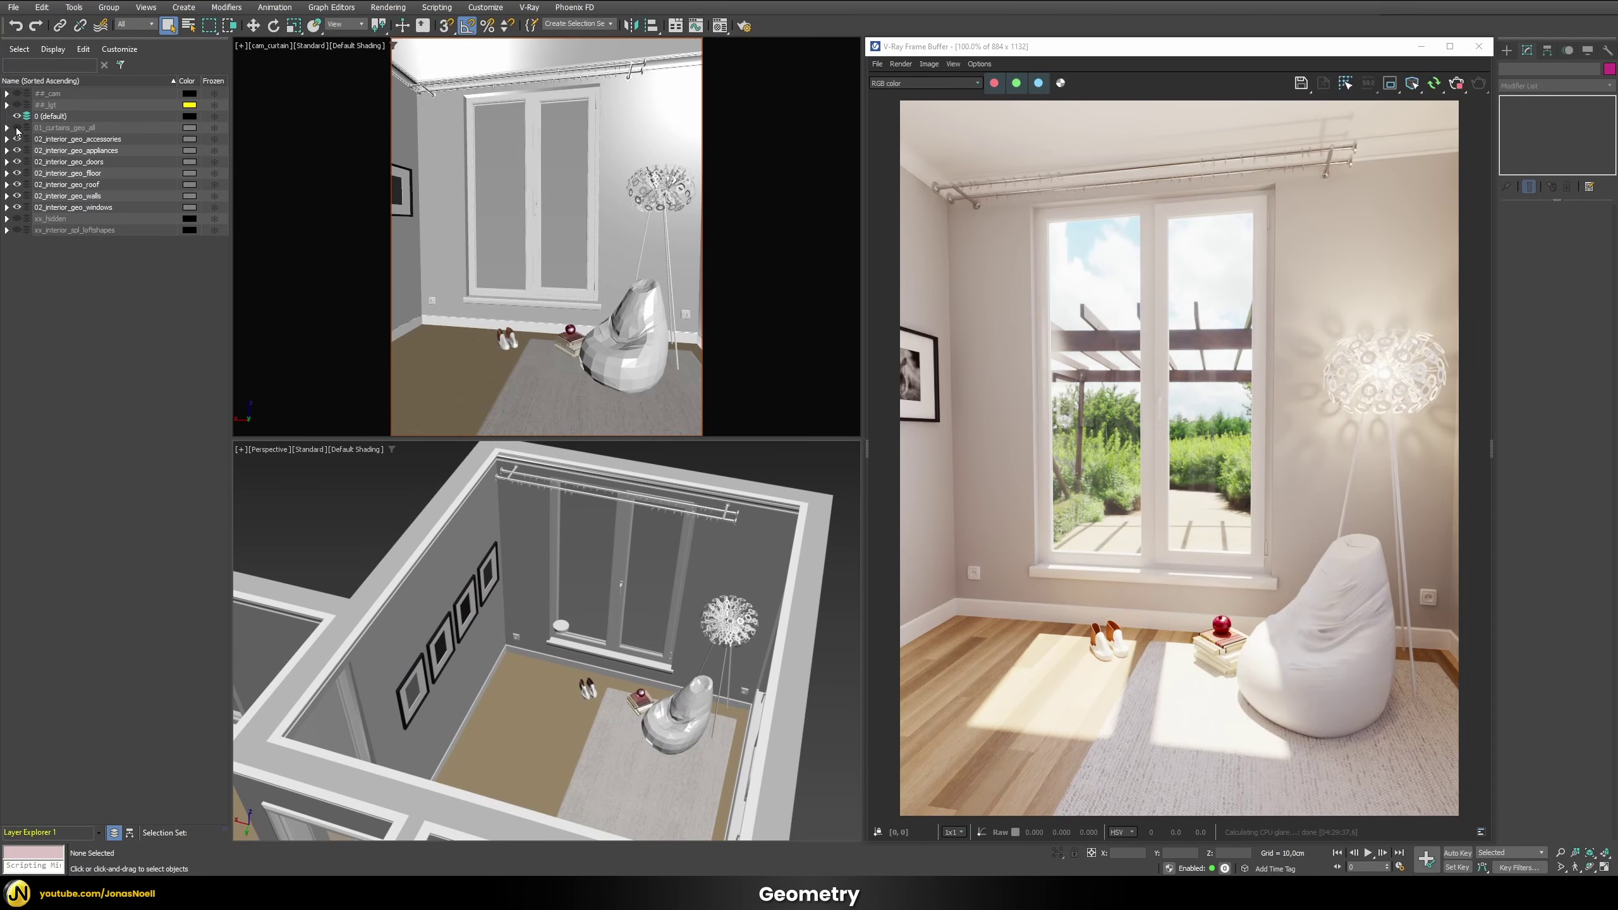
{"action": "left_click", "coordinate": [17, 127]}
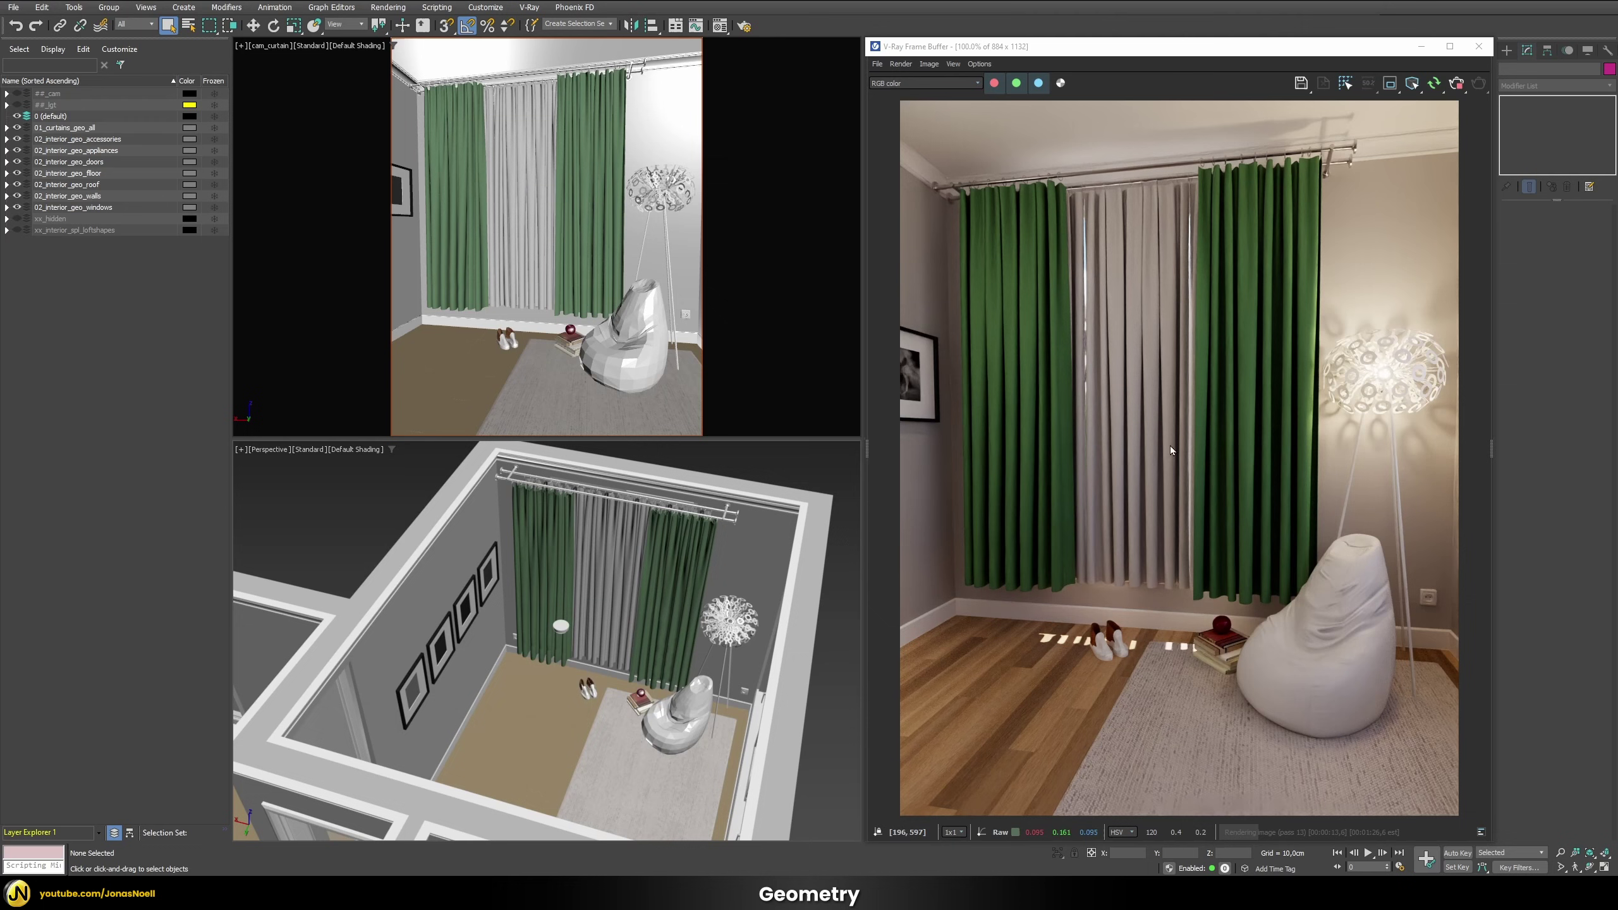
Select the thin curtain in the perspective view and examine how the curtains hang from the rods and rings.
{"action": "scroll", "coordinate": [626, 573], "scroll_direction": "up", "scroll_amount": 10}
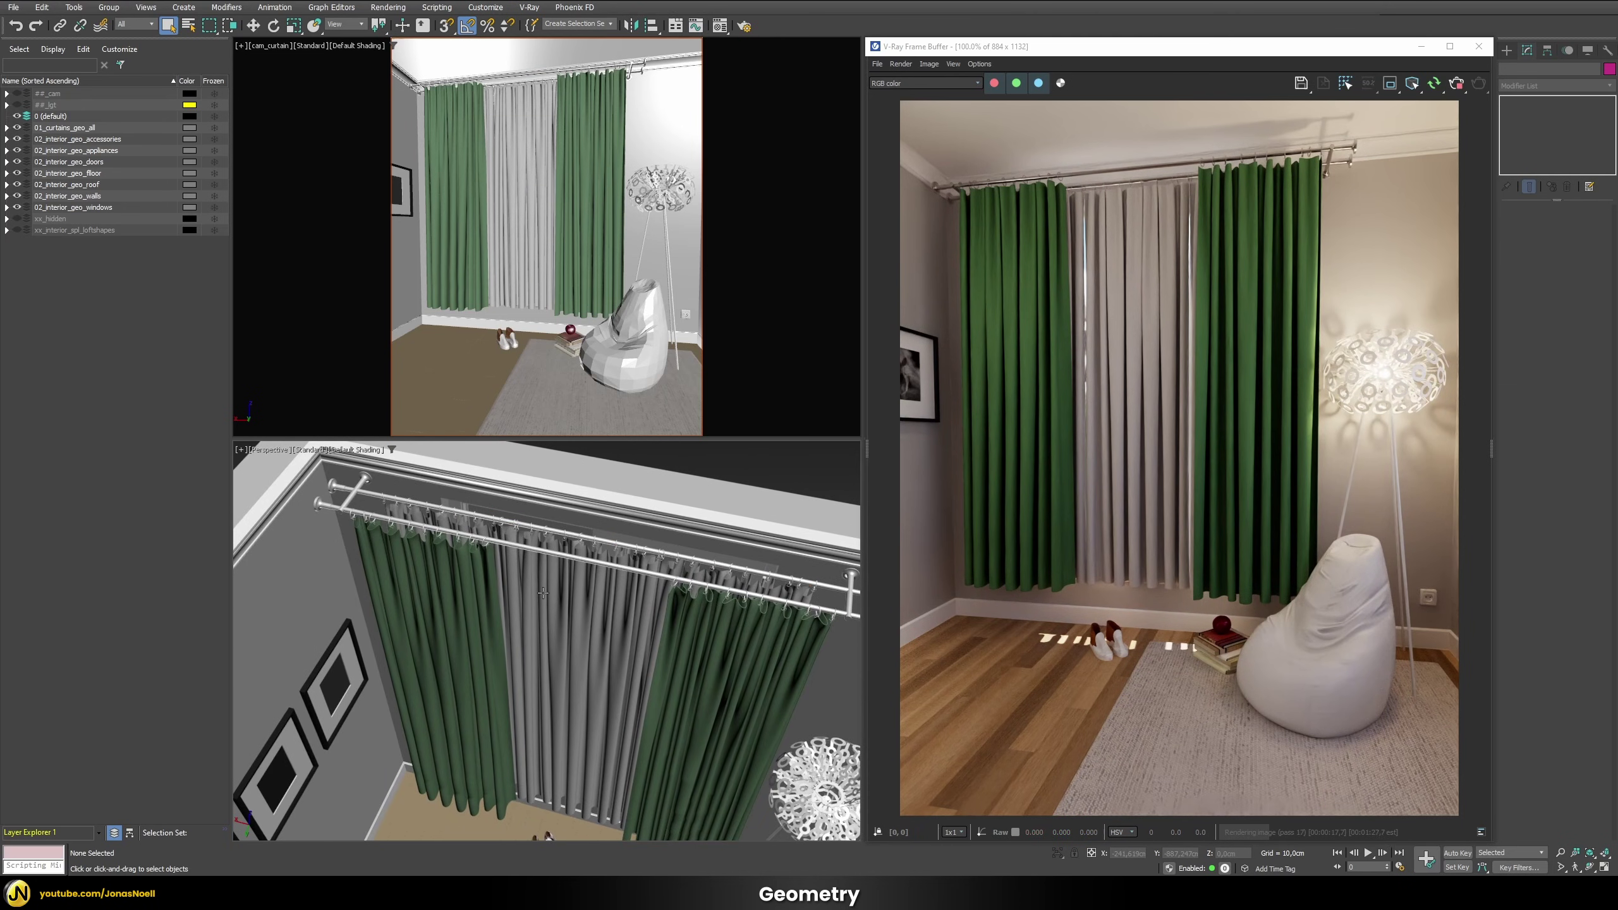
{"action": "left_click", "coordinate": [543, 593]}
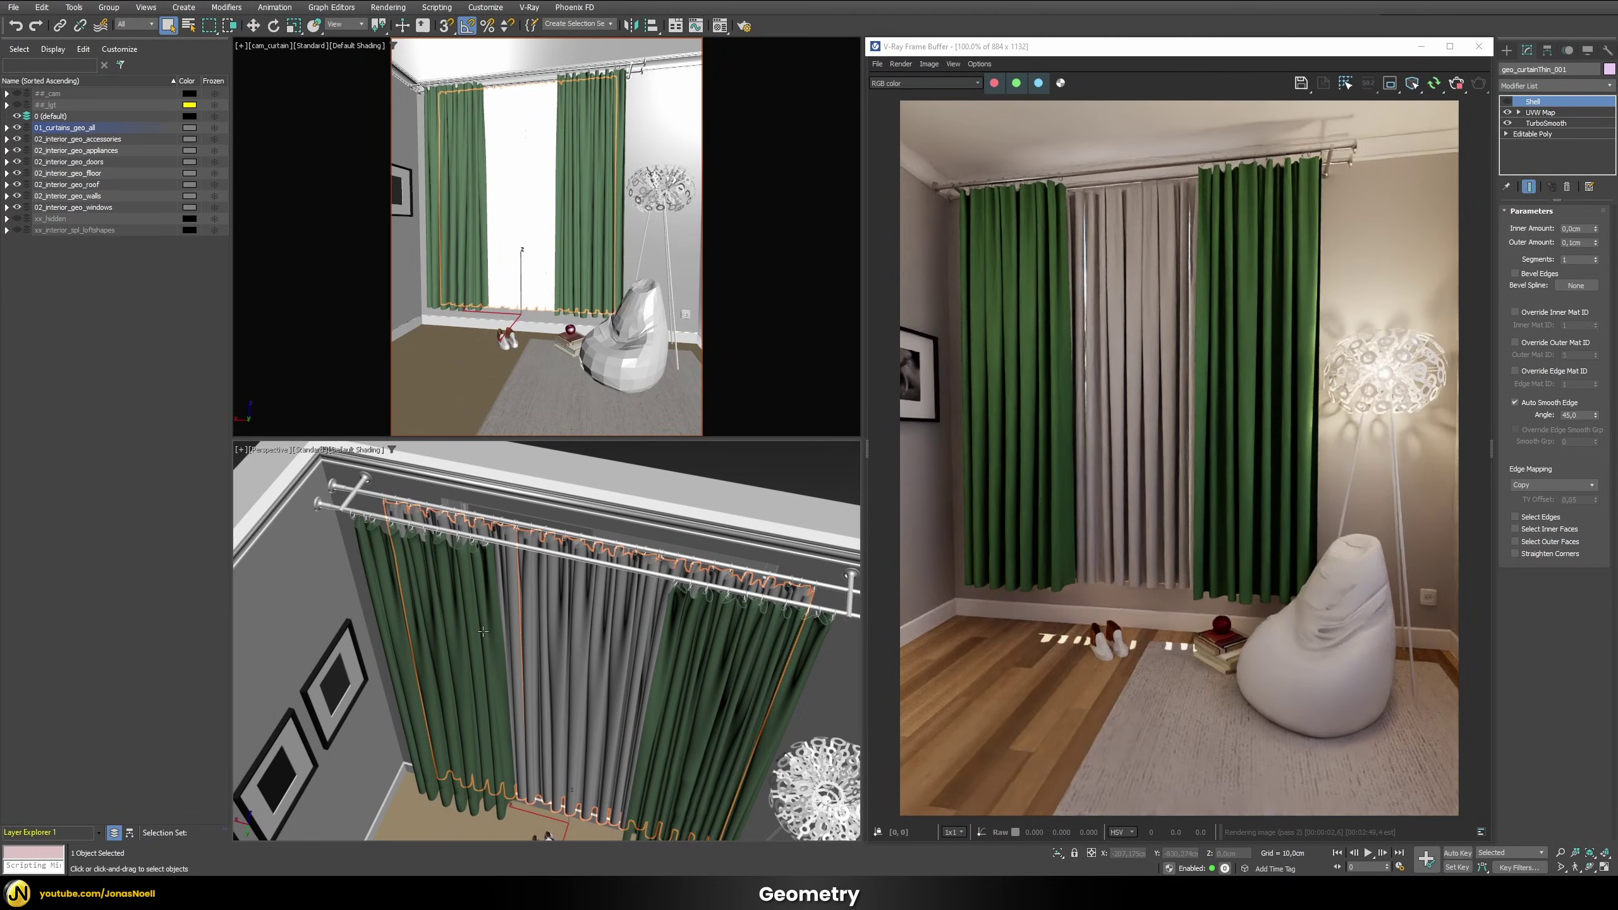
{"action": "left_click", "coordinate": [507, 629]}
{"action": "scroll", "coordinate": [508, 629], "scroll_direction": "down", "scroll_amount": 4}
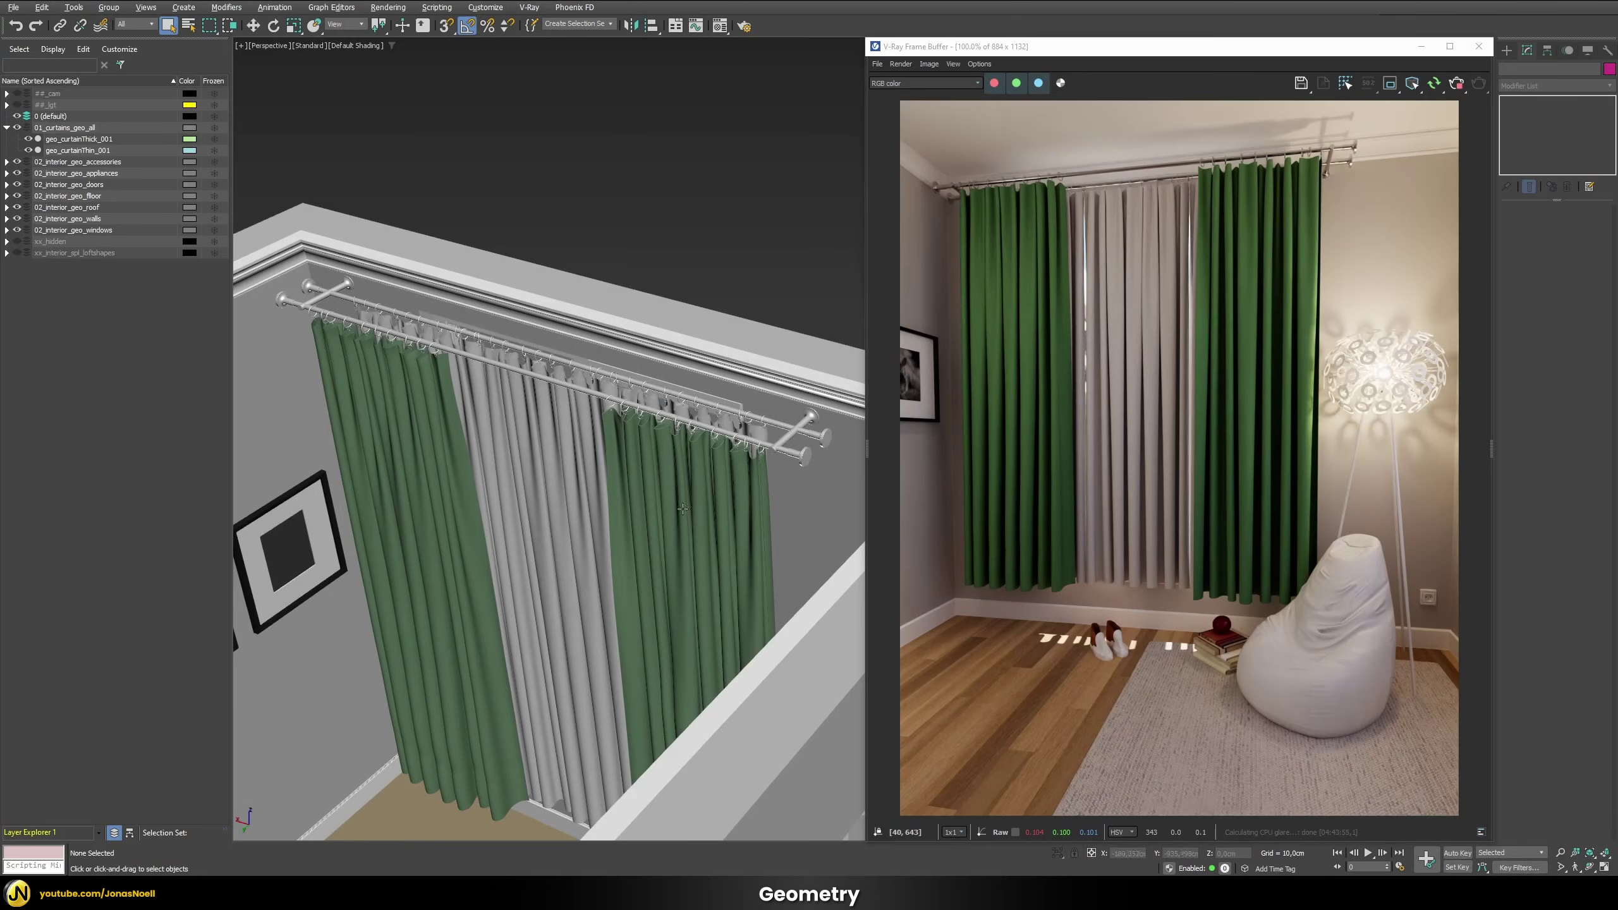
{"action": "scroll", "coordinate": [682, 508], "scroll_direction": "up", "scroll_amount": 10}
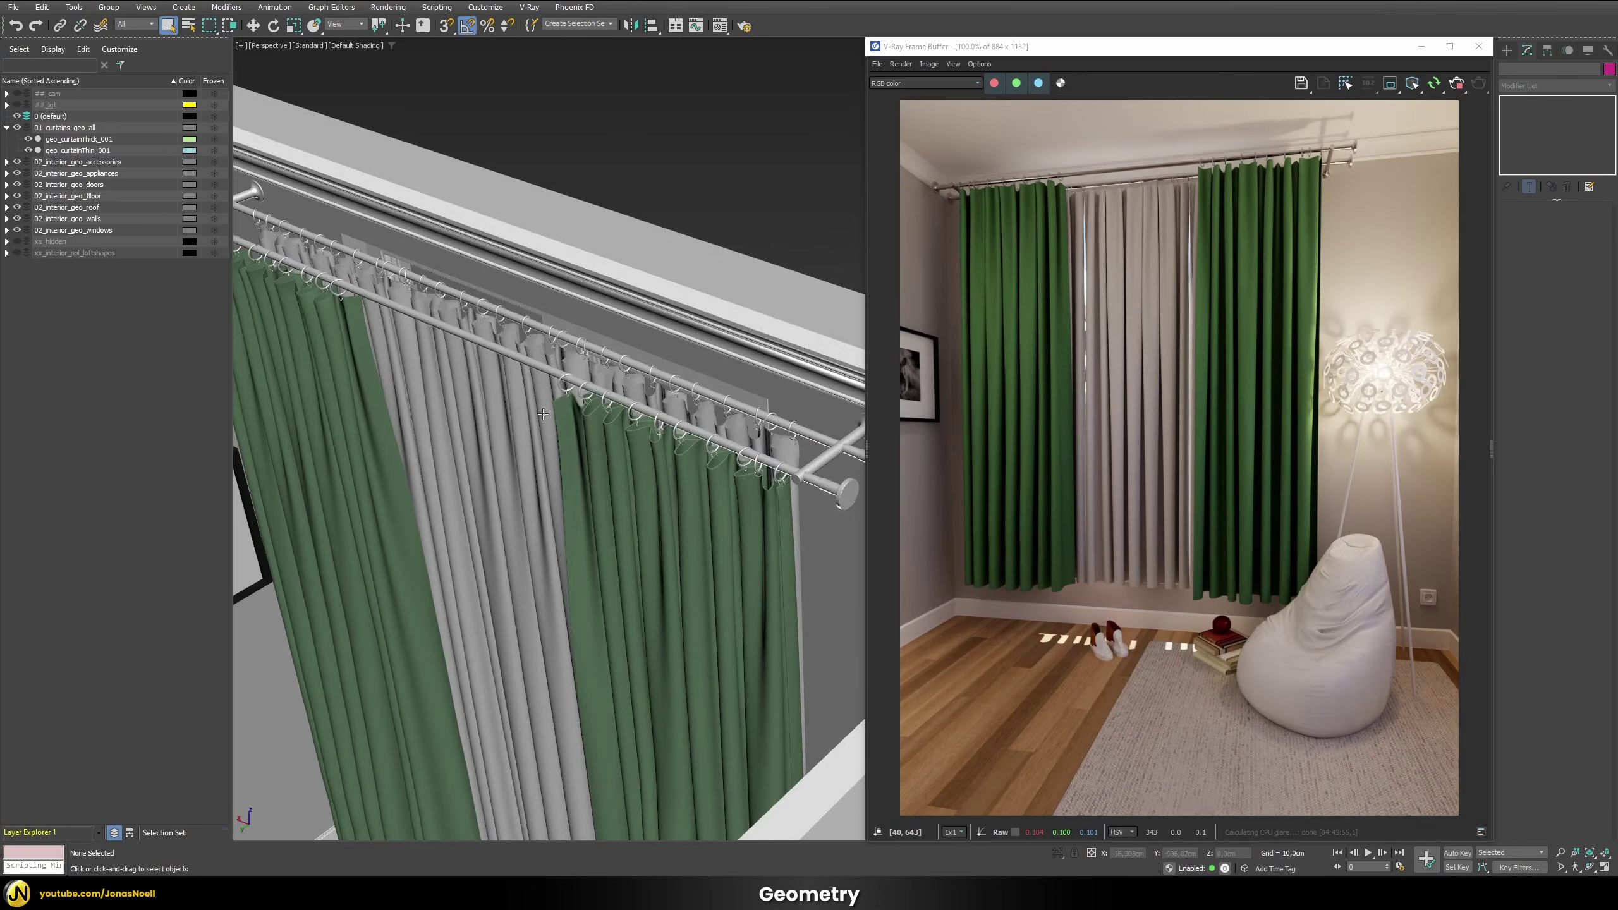
{"action": "scroll", "coordinate": [617, 466], "scroll_direction": "up", "scroll_amount": 6}
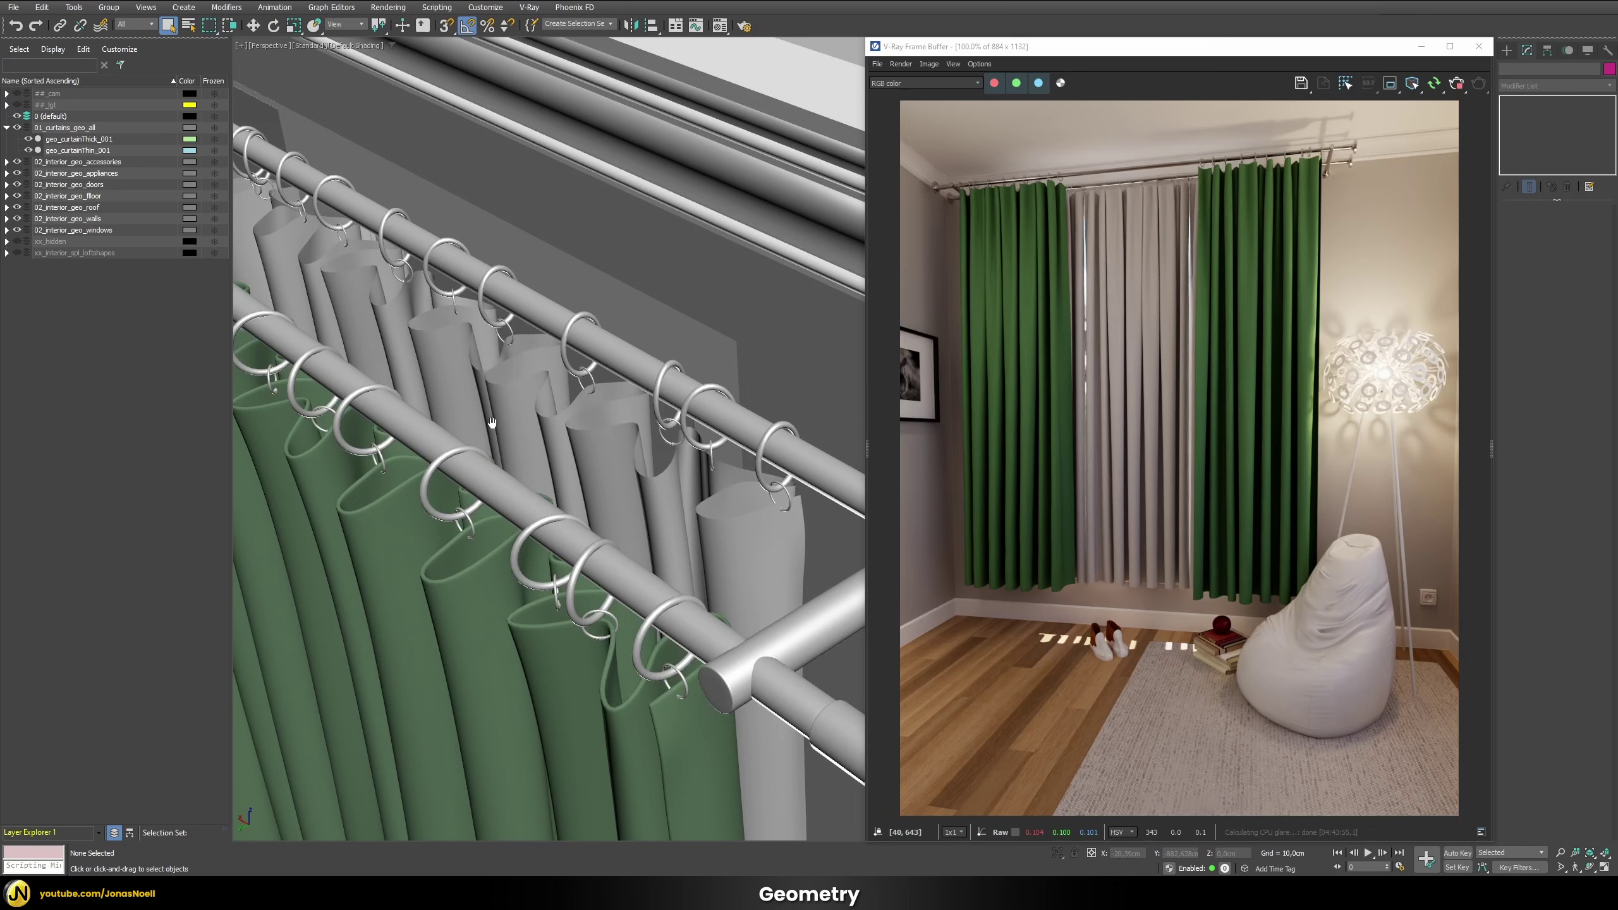
Turn on edged faces in the perspective view and select geo_curtainThin_001 to examine its single-sided mesh.
{"action": "key", "text": "F4"}
{"action": "middle_click_drag", "start_coordinate": [598, 469], "coordinate": [576, 460]}
{"action": "scroll", "coordinate": [576, 460], "scroll_direction": "up", "scroll_amount": 5}
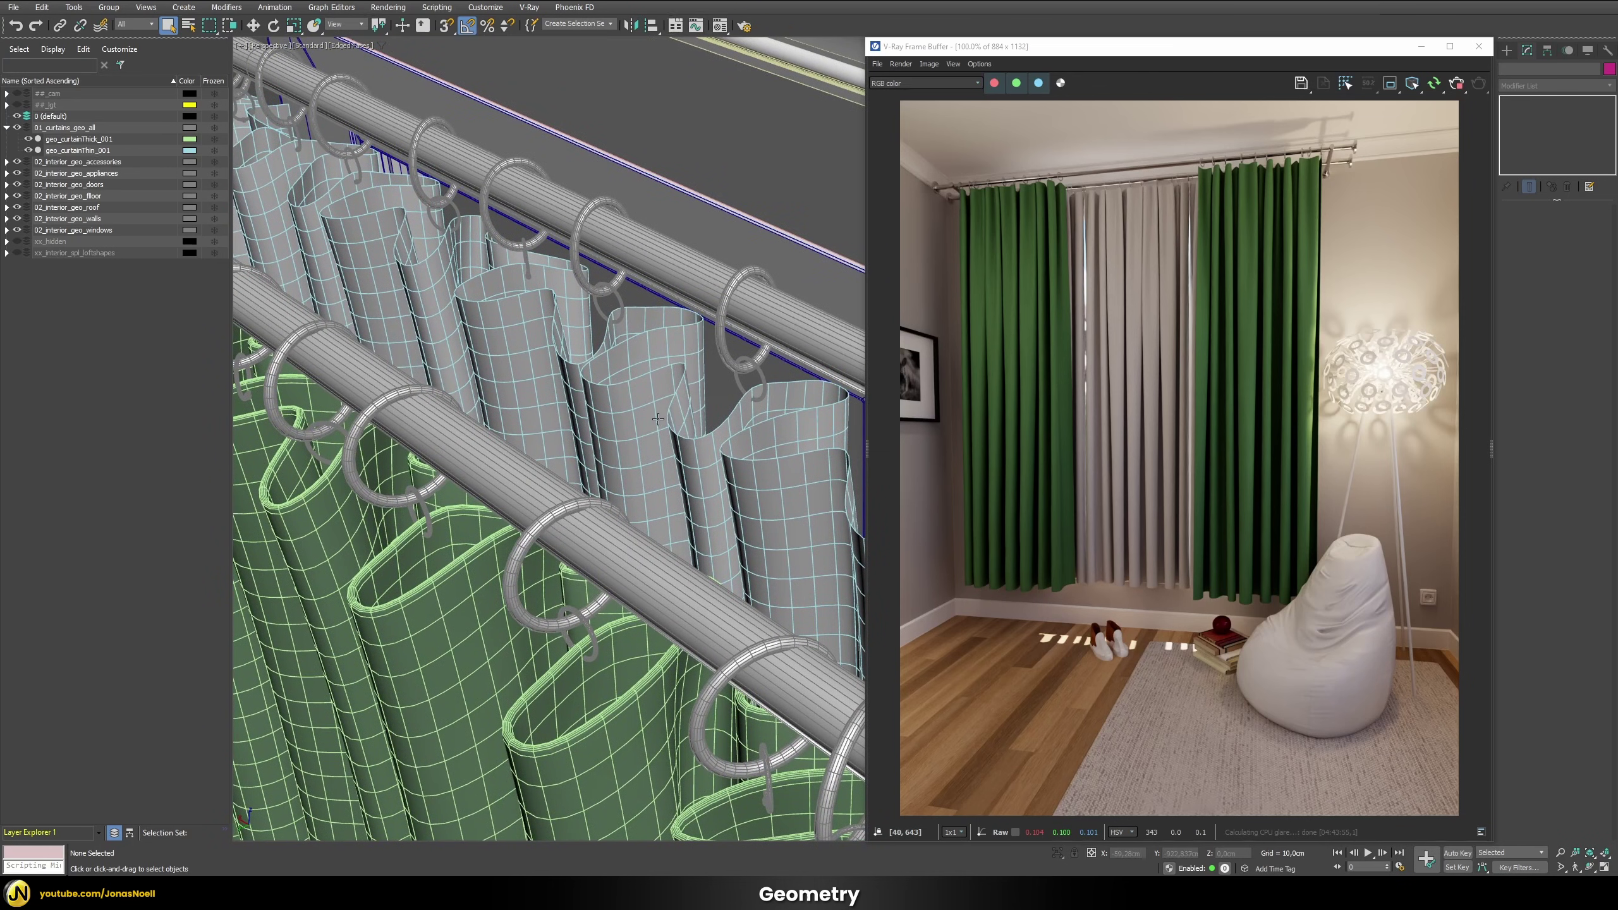
{"action": "left_click", "coordinate": [658, 405]}
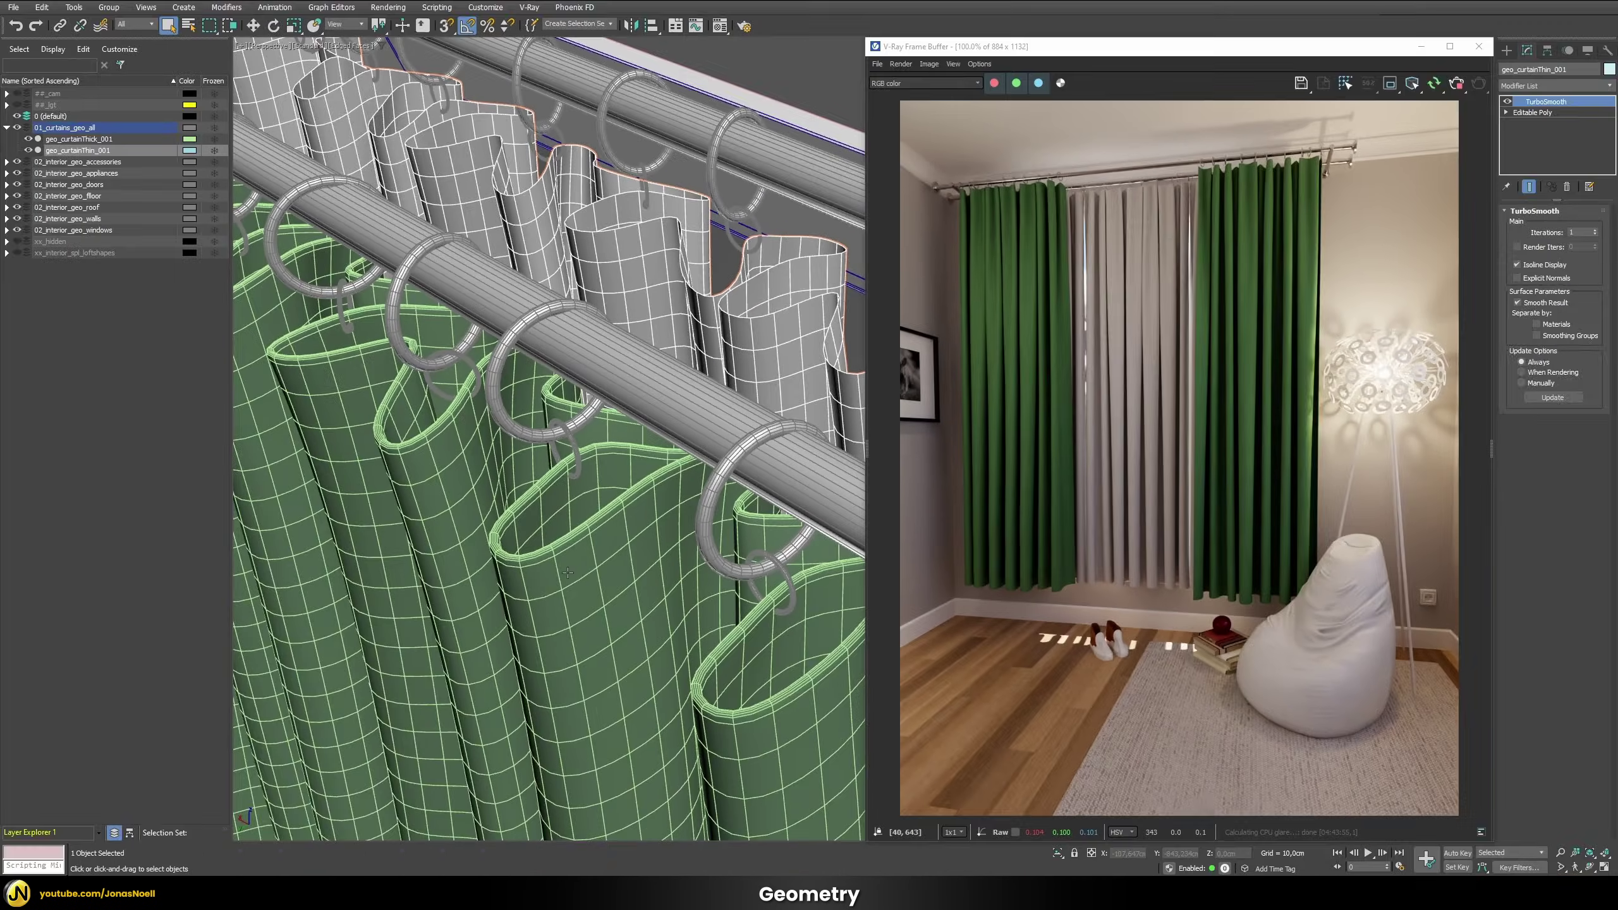
Select geo_curtainThick_001, examine the thickness of its mesh at the upper edge, and turn edged faces off.
{"action": "left_click", "coordinate": [493, 545]}
{"action": "scroll", "coordinate": [542, 563], "scroll_direction": "up", "scroll_amount": 5}
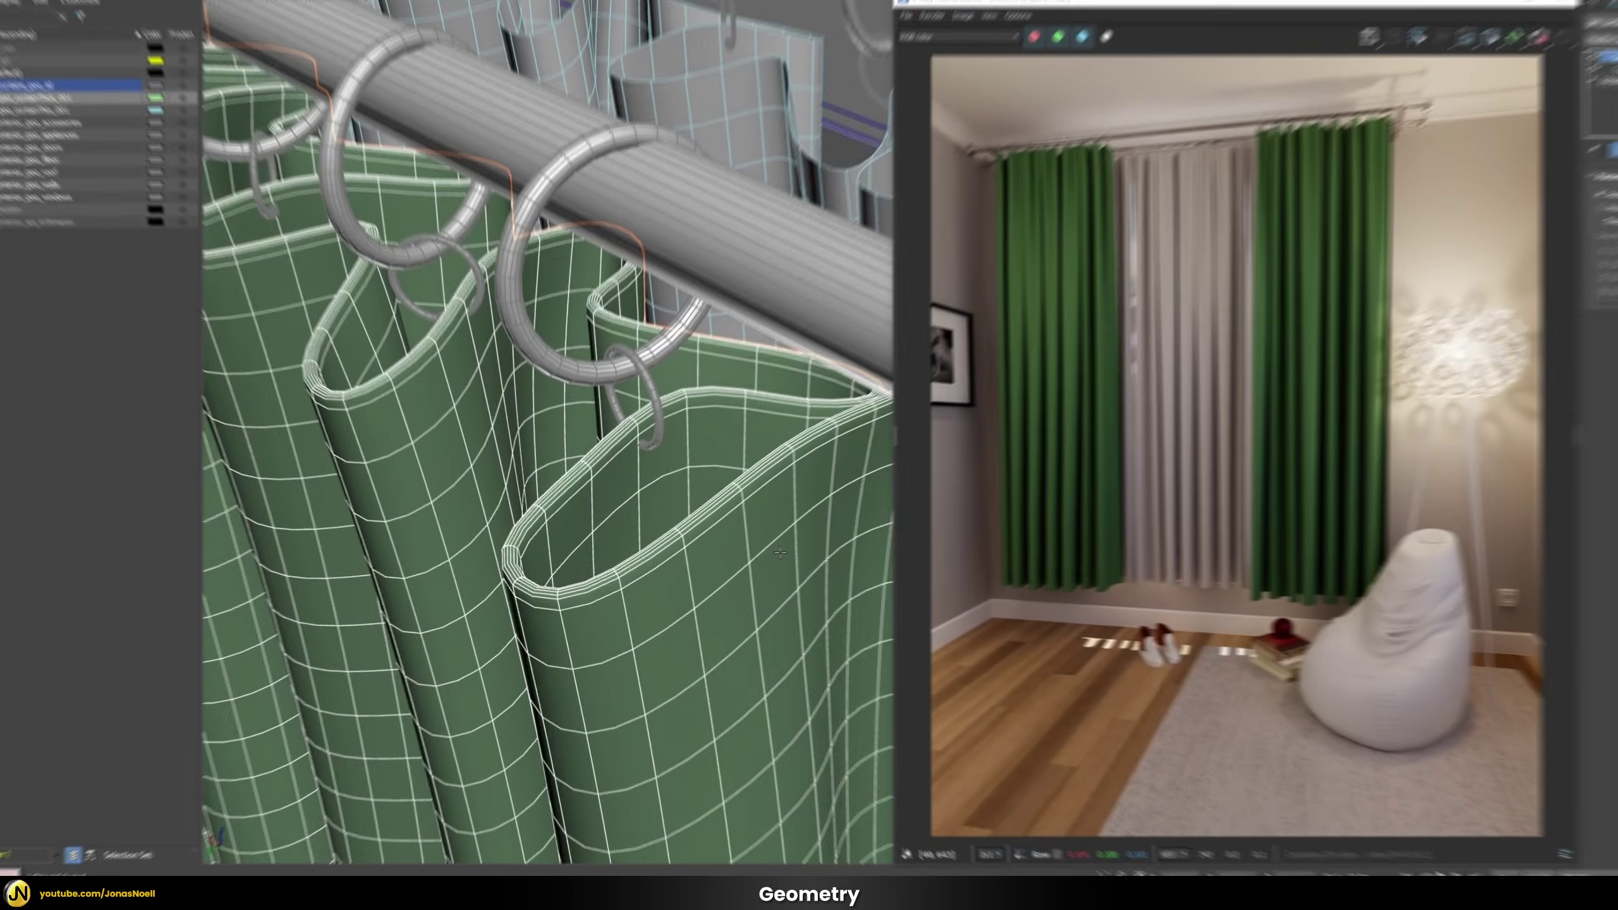
{"action": "scroll", "coordinate": [611, 551], "scroll_direction": "down", "scroll_amount": 5}
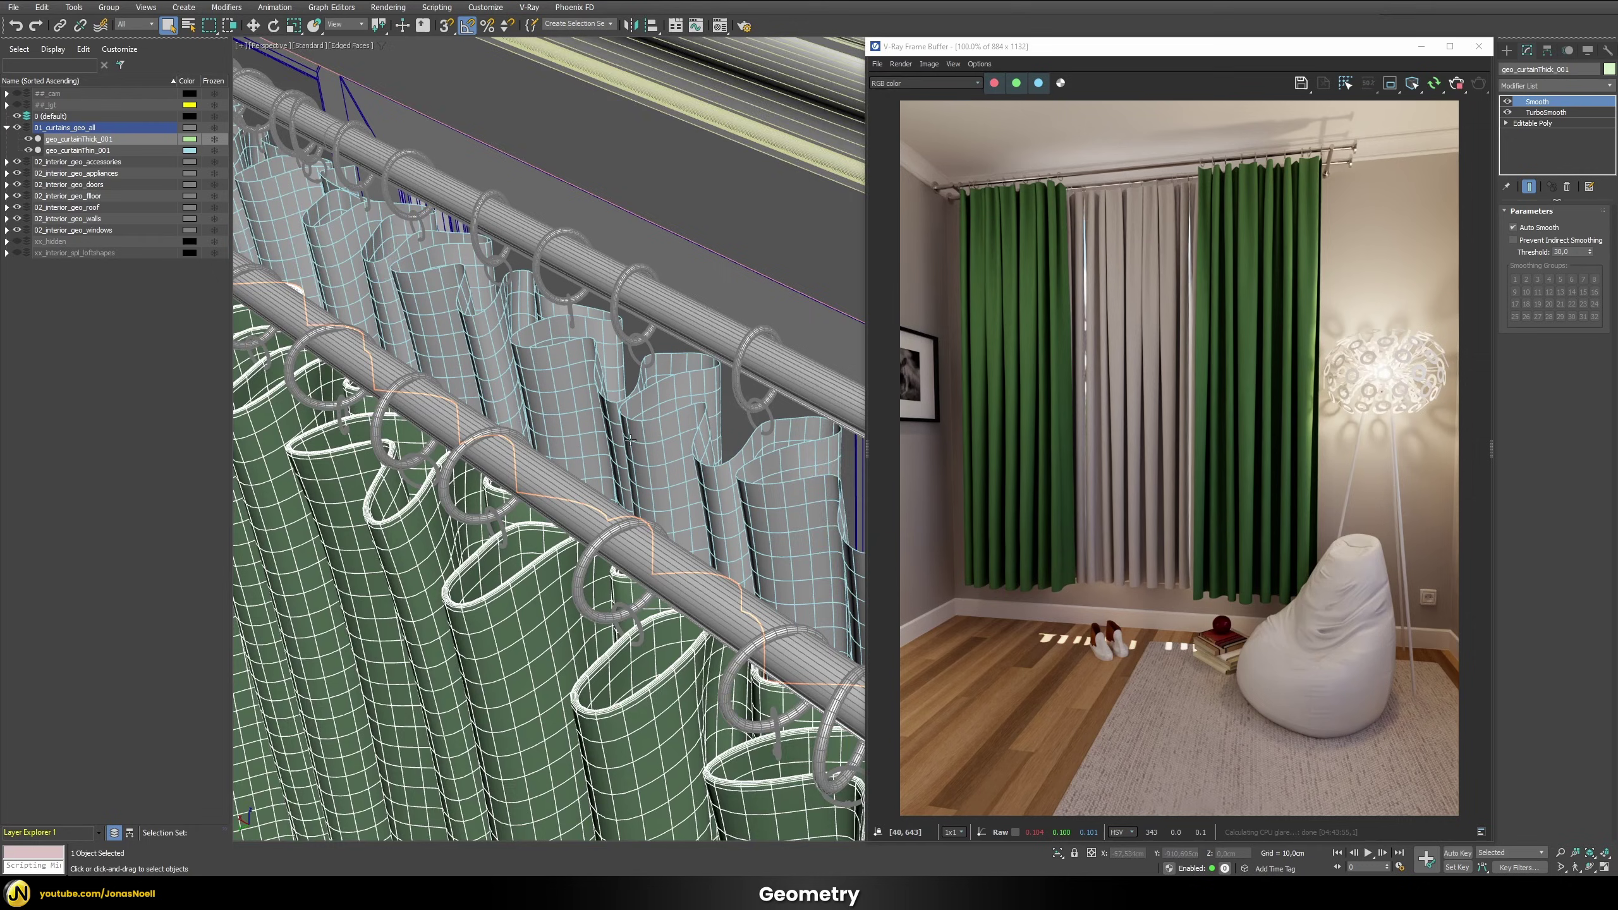
{"action": "scroll", "coordinate": [629, 439], "scroll_direction": "up", "scroll_amount": 3}
{"action": "scroll", "coordinate": [569, 501], "scroll_direction": "down", "scroll_amount": 4}
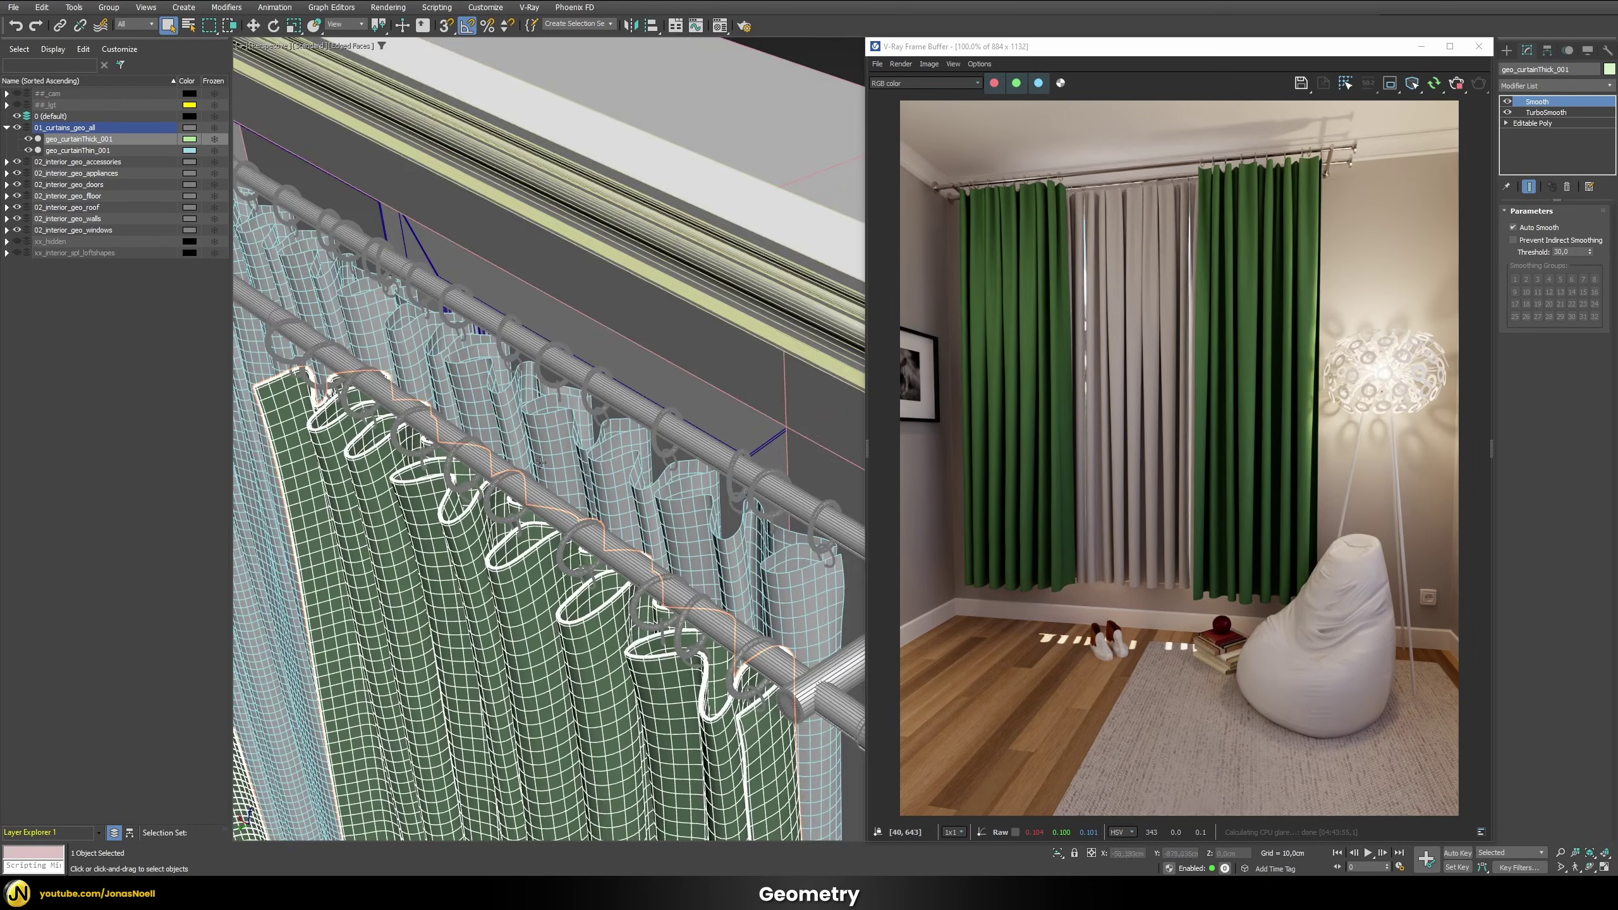
{"action": "scroll", "coordinate": [621, 440], "scroll_direction": "down", "scroll_amount": 4}
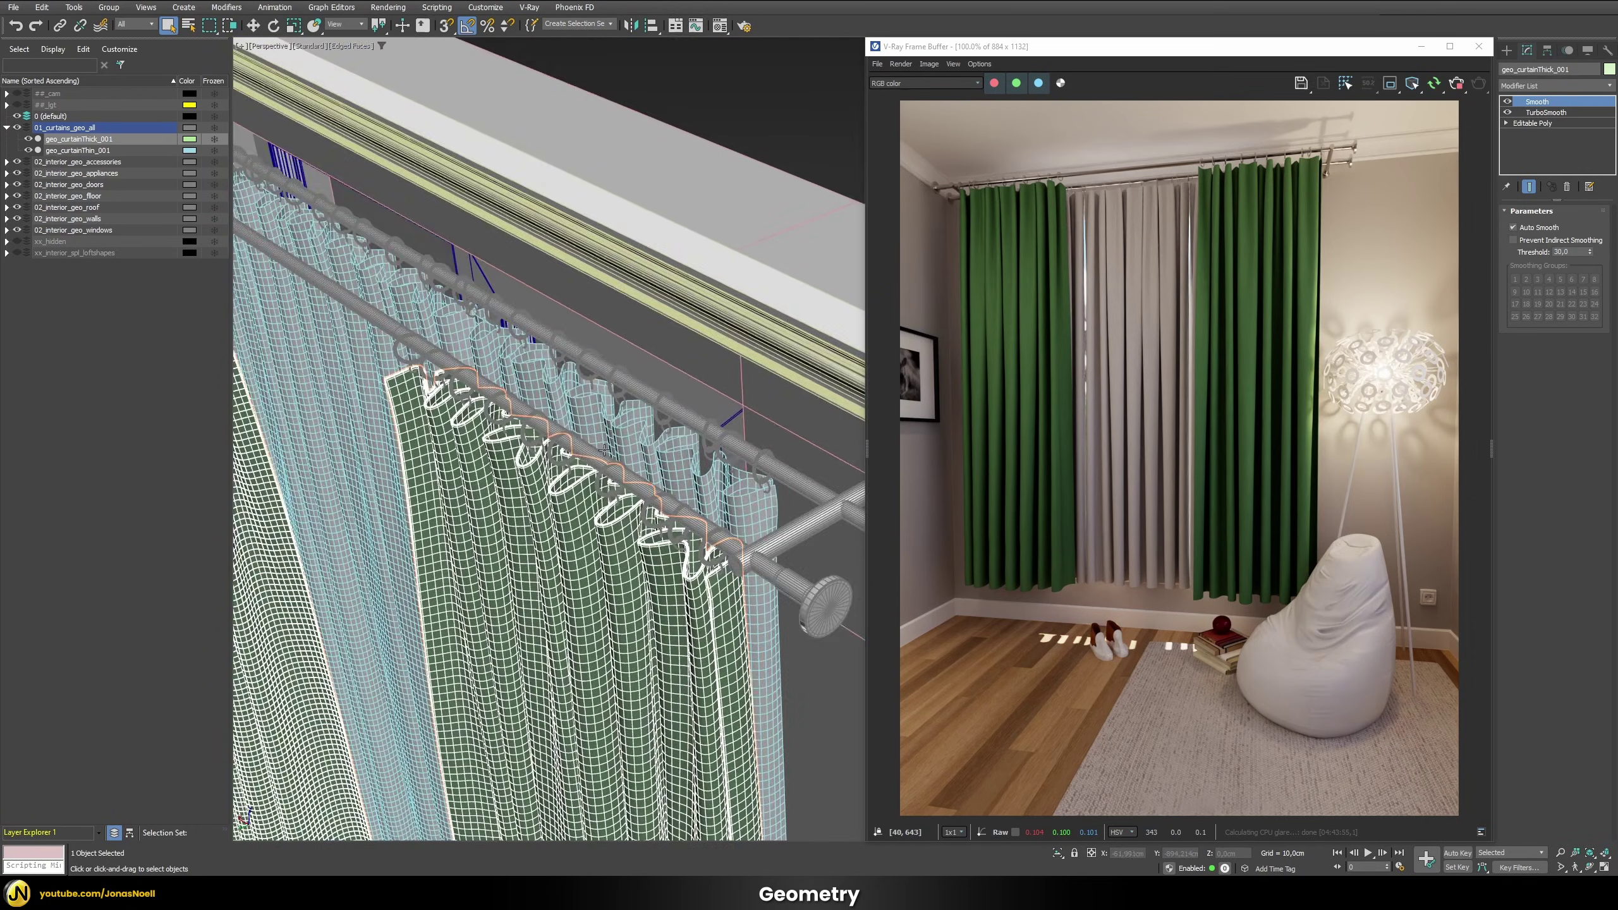
{"action": "key", "text": "F4"}
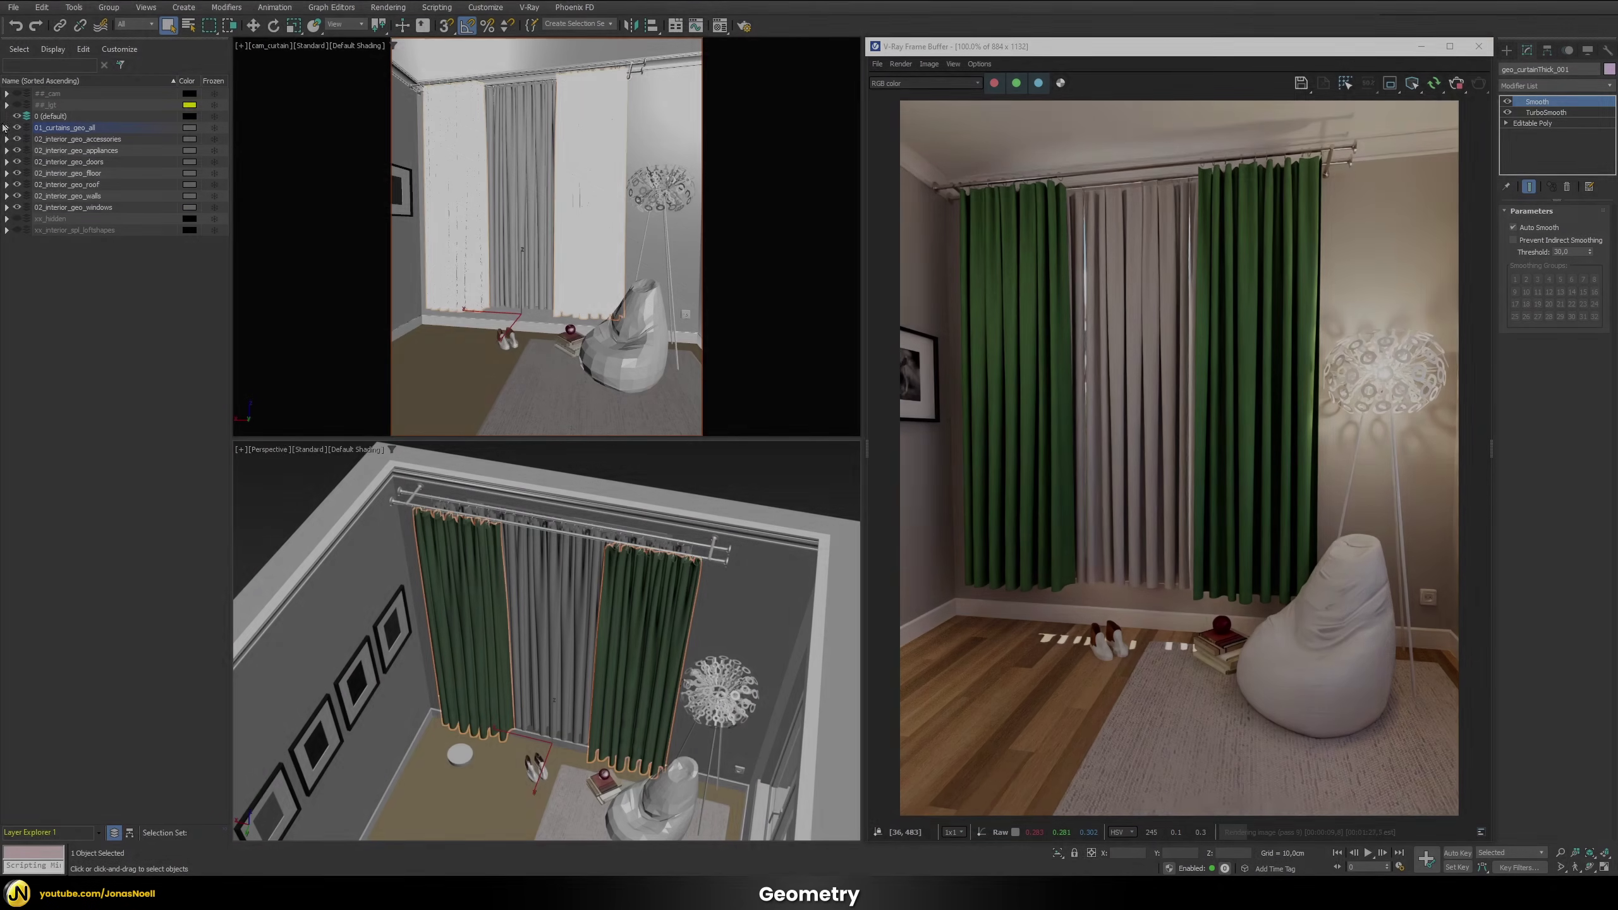
Hide the geo_curtainThick_001 object inside the 01_curtains_geo_all layer.
{"action": "left_click", "coordinate": [7, 129]}
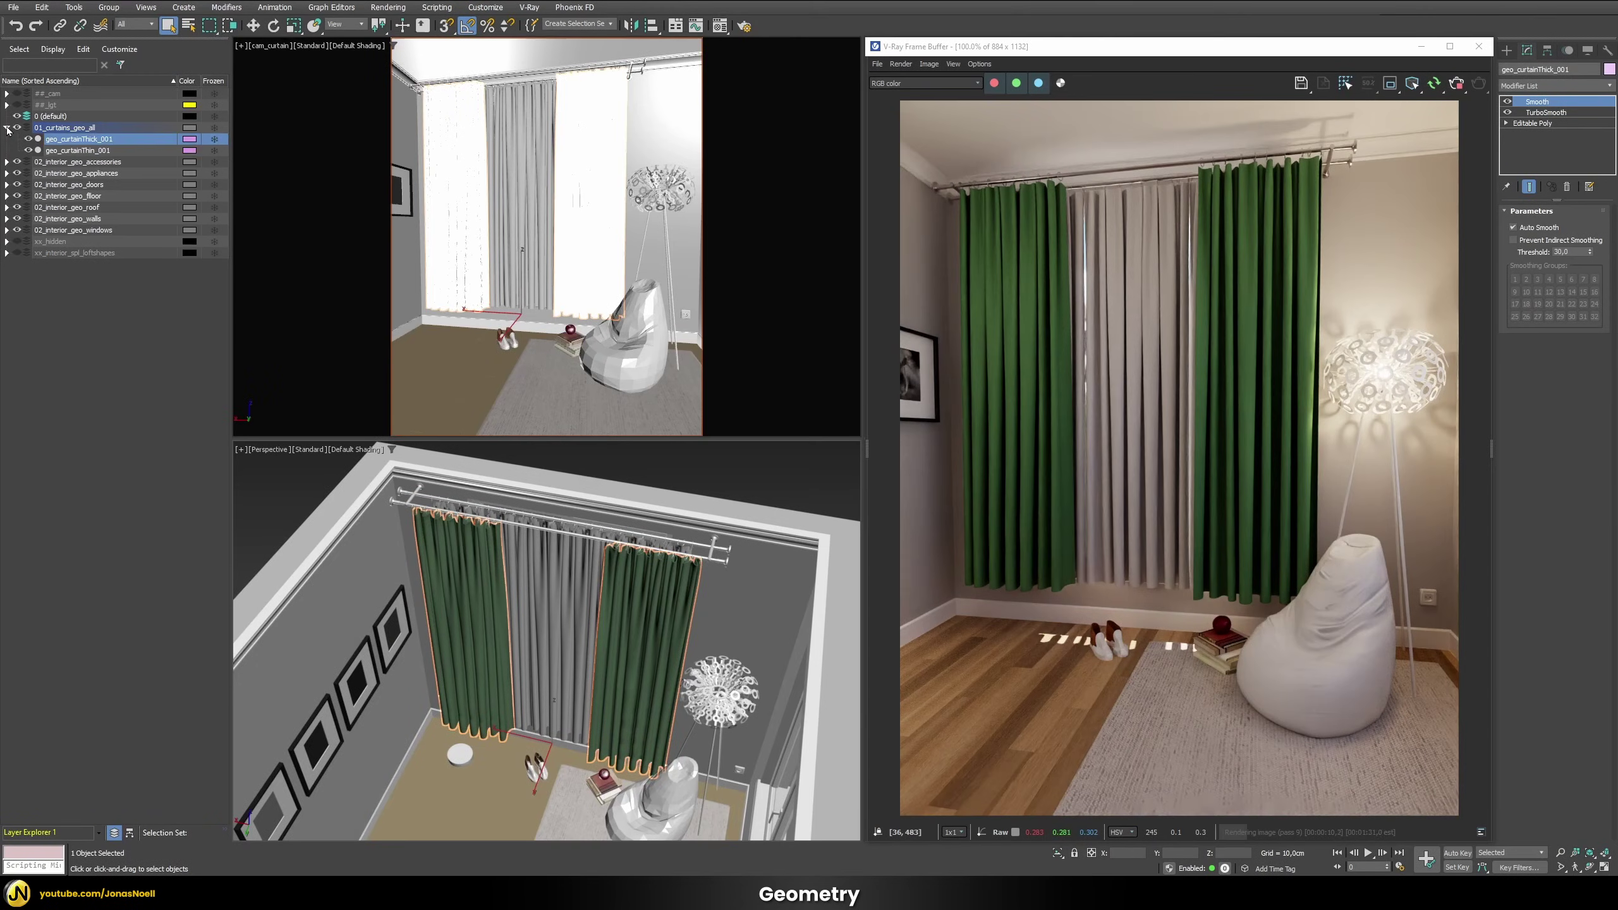
{"action": "left_click", "coordinate": [28, 139]}
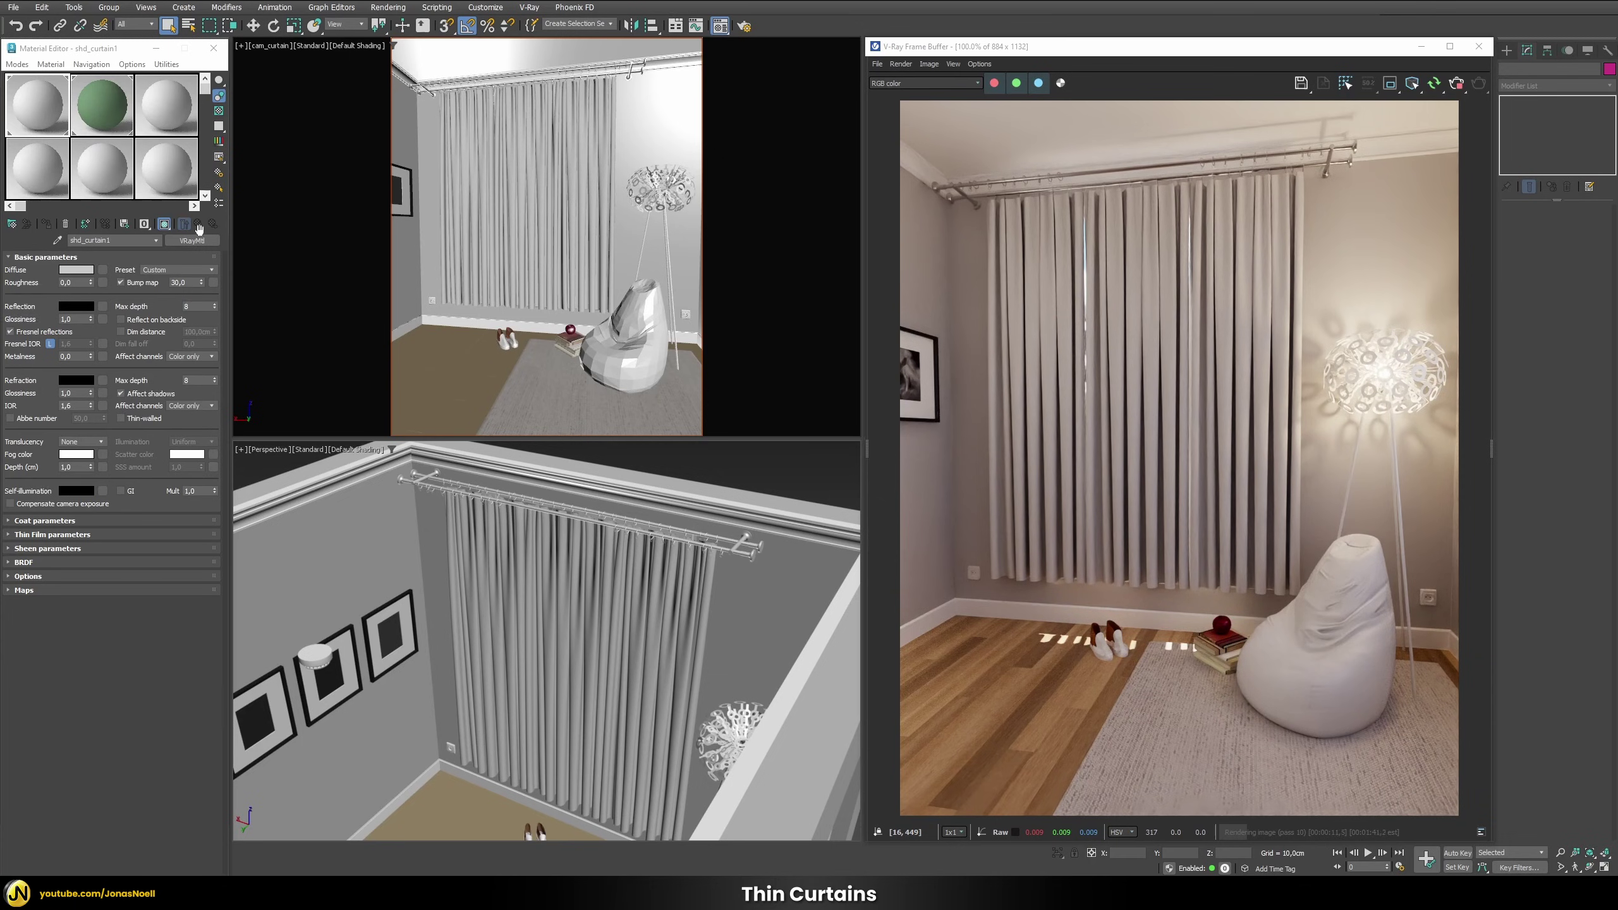
Set the diffuse color of shd_curtain1 to hue 160, saturation 10 and value 240.
{"action": "left_click", "coordinate": [73, 271]}
{"action": "double_click", "coordinate": [299, 204]}
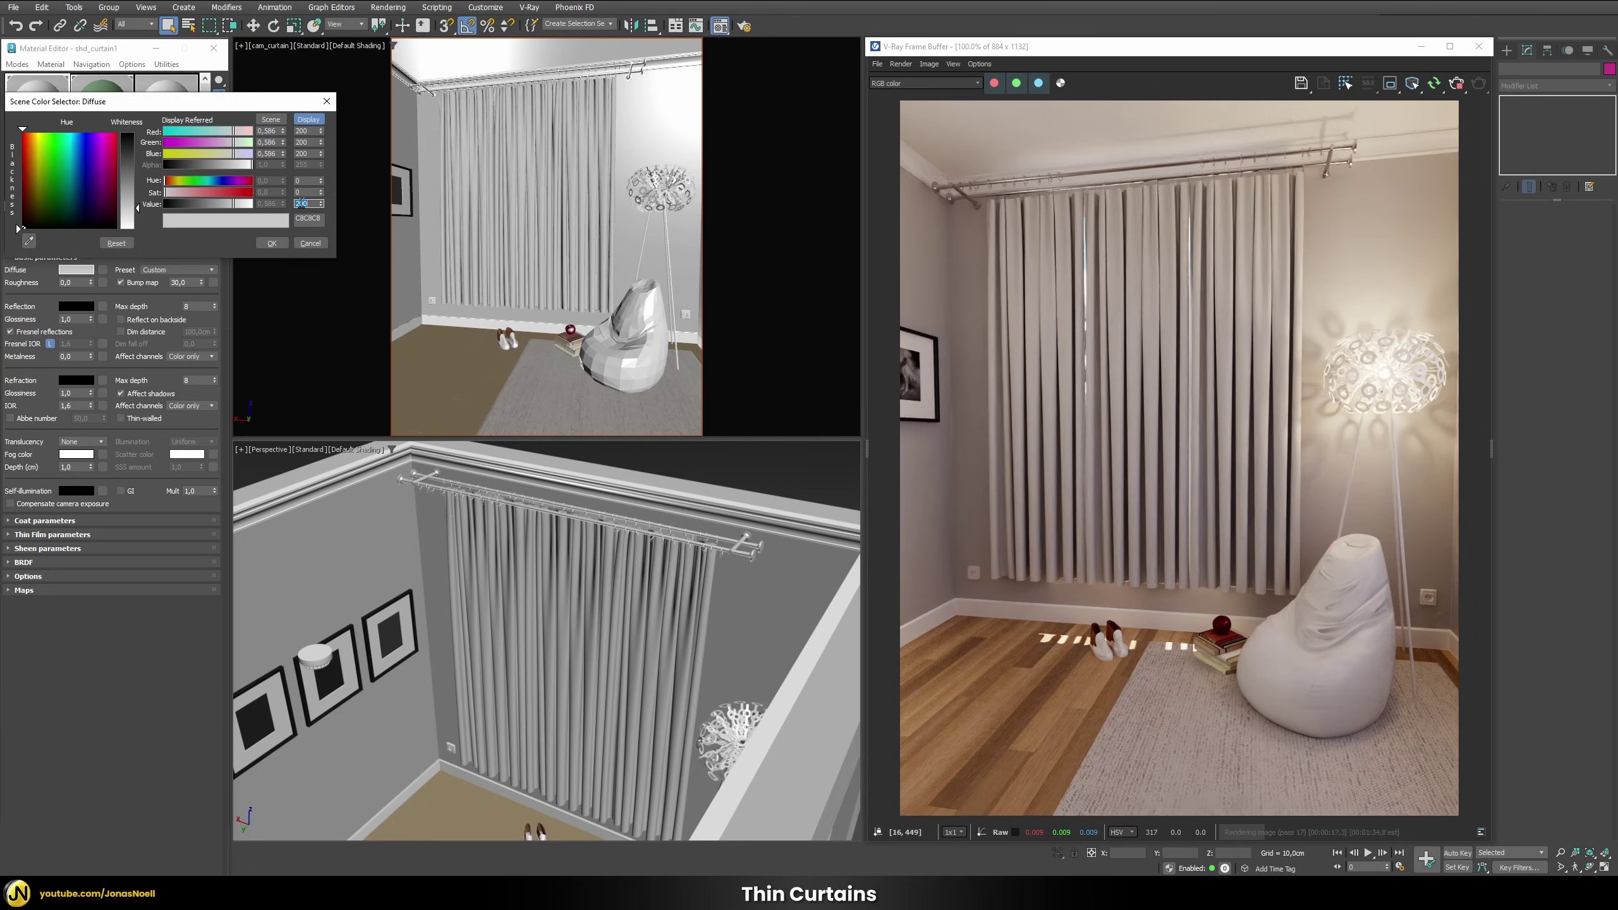
{"action": "type", "text": "240"}
{"action": "key", "text": "Return"}
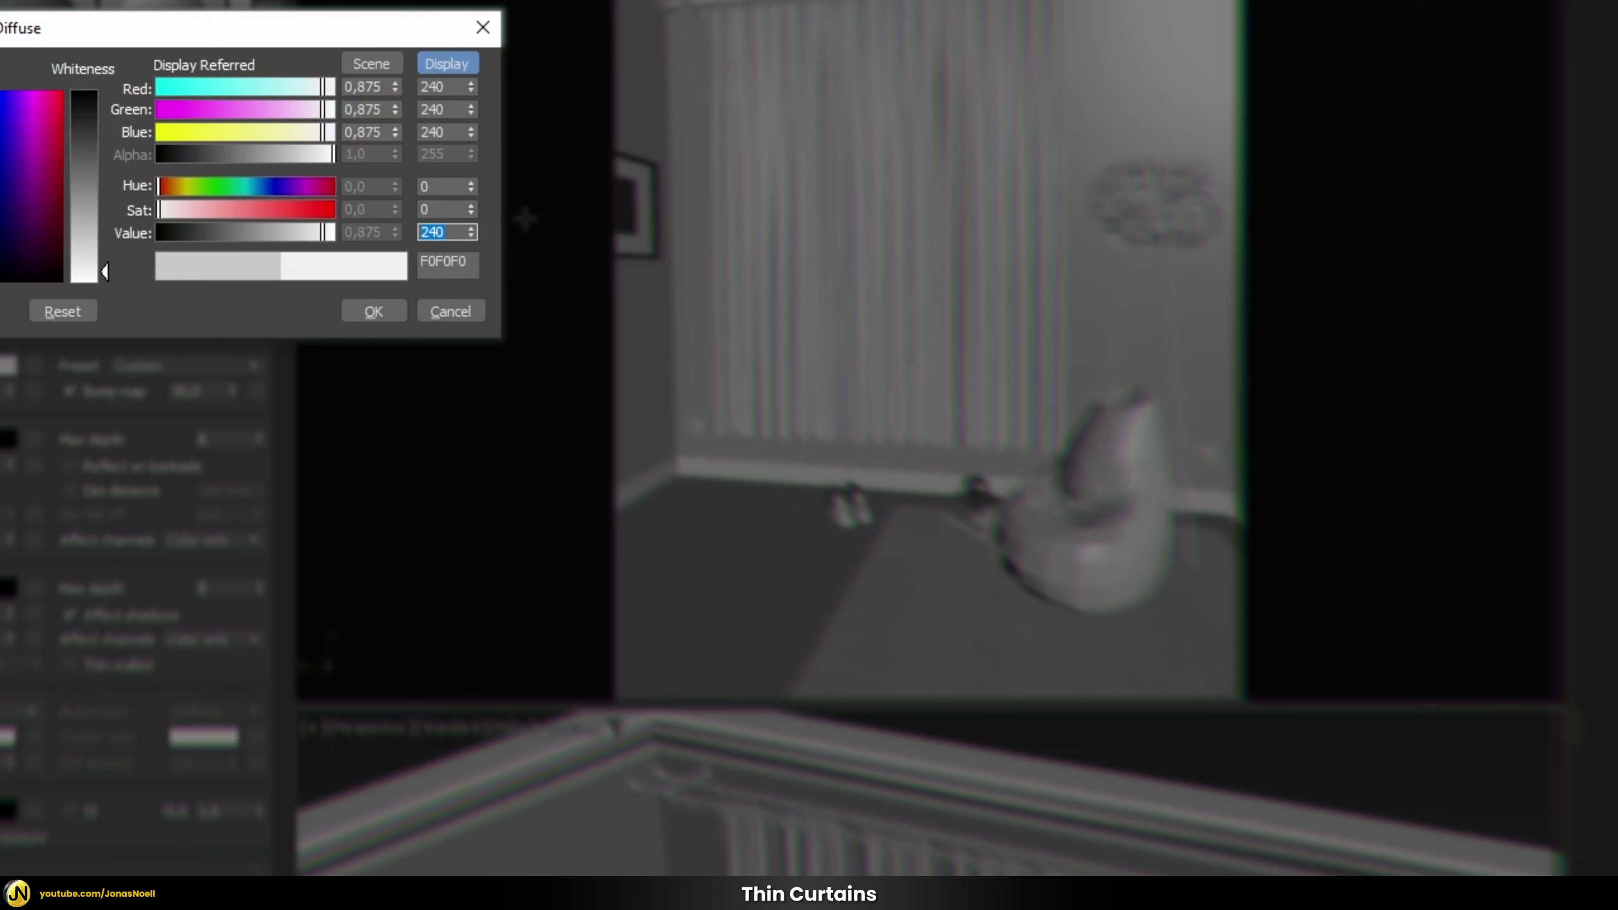
{"action": "double_click", "coordinate": [426, 184]}
{"action": "type", "text": "160"}
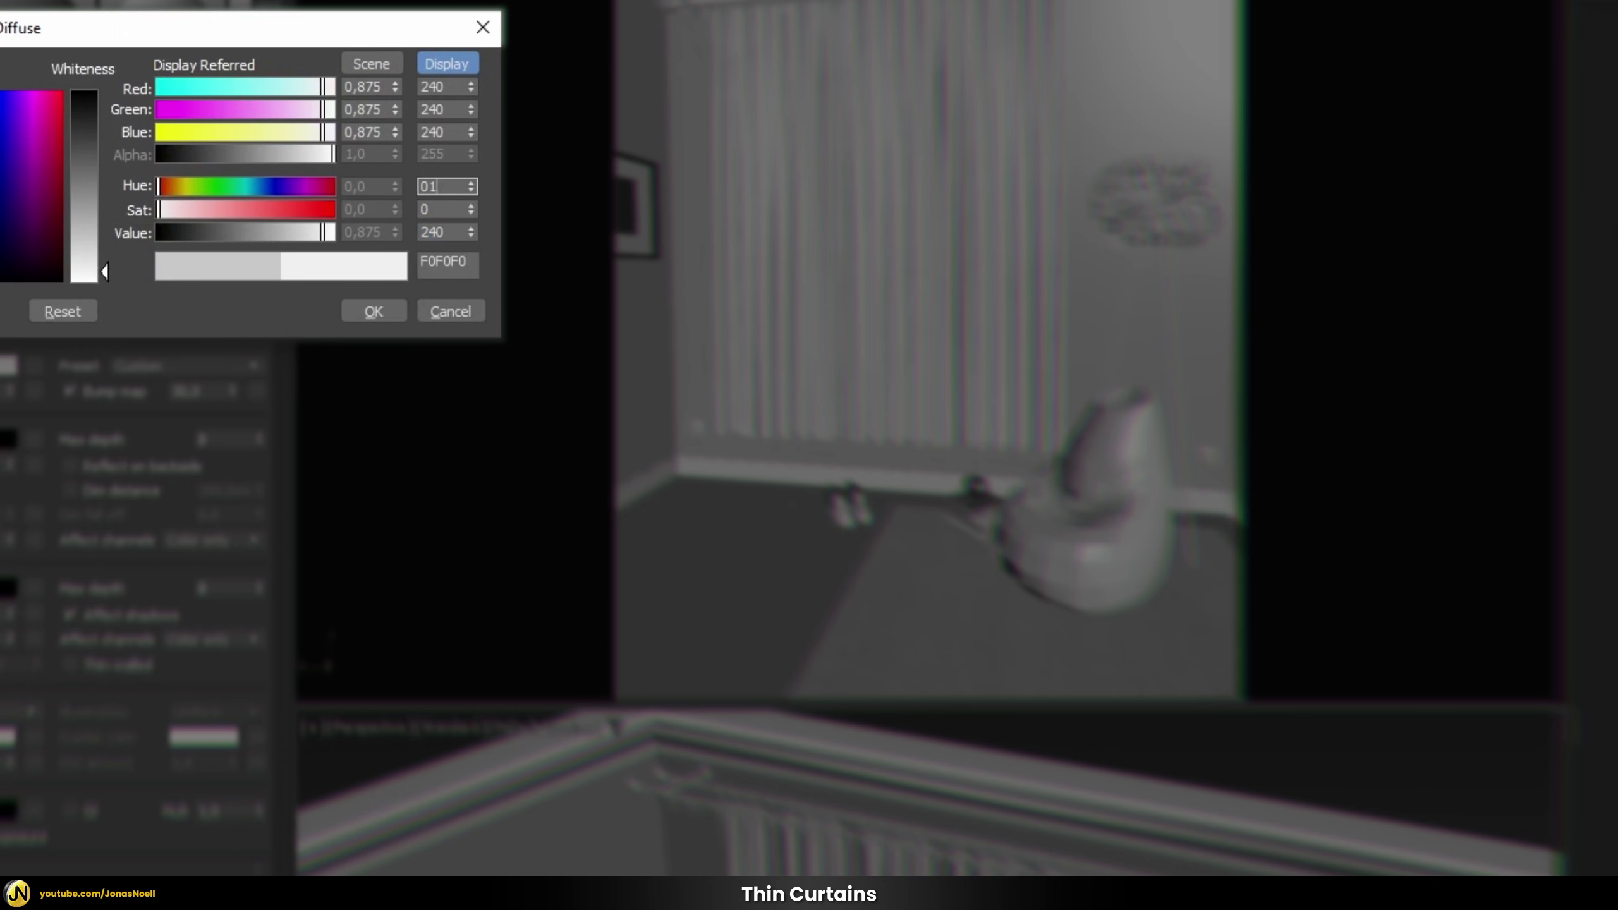
{"action": "key", "text": "Return"}
{"action": "double_click", "coordinate": [439, 209]}
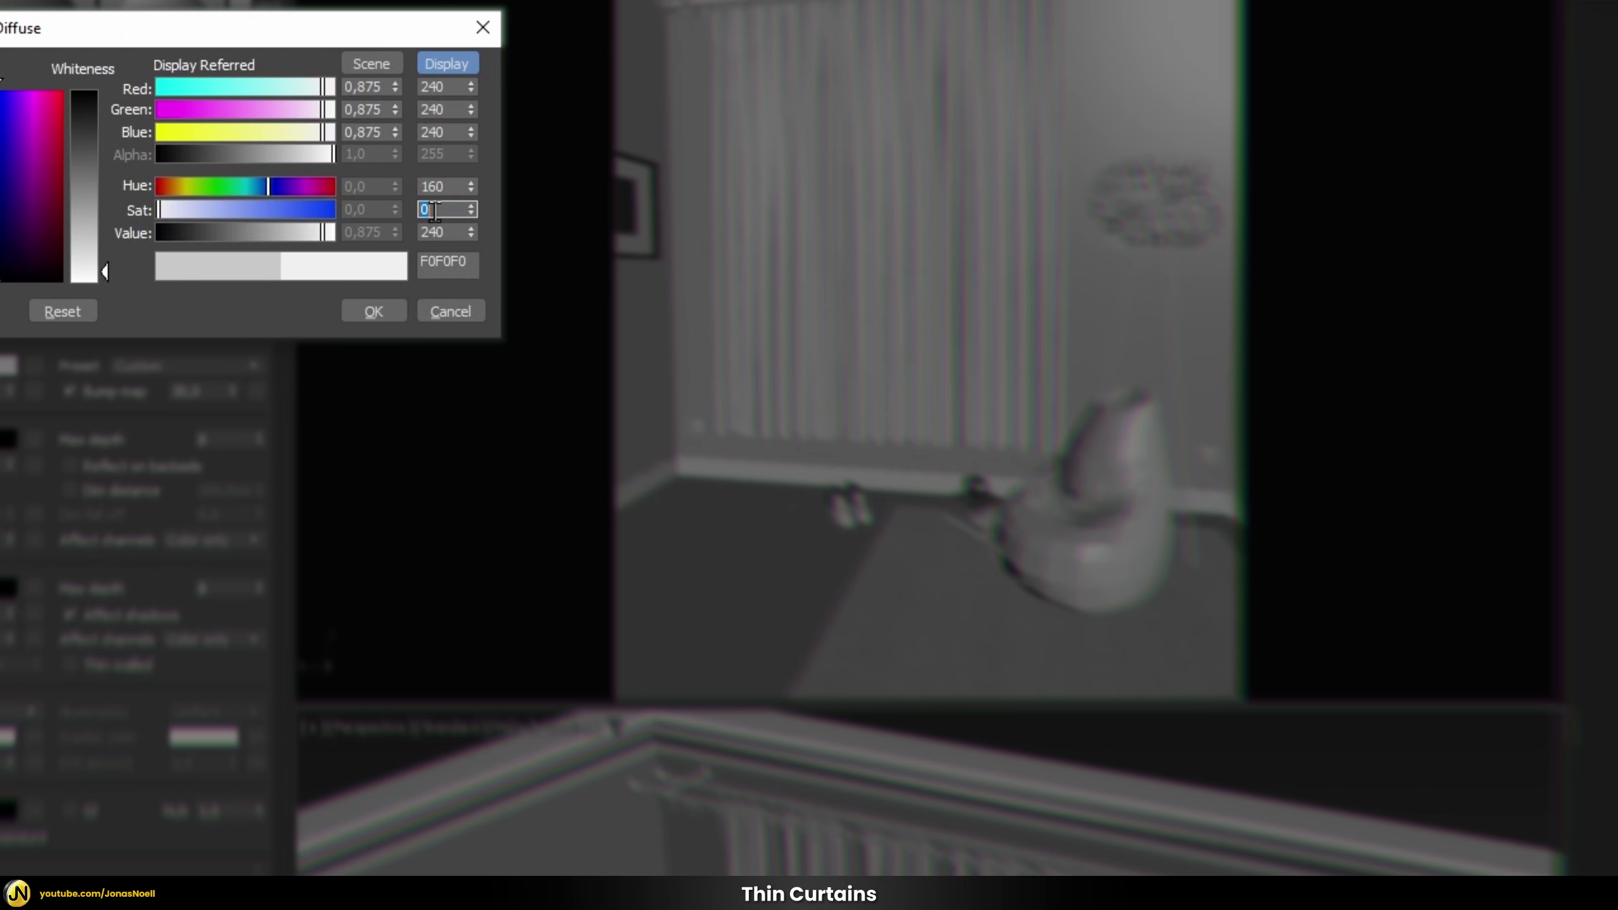
{"action": "type", "text": "10"}
{"action": "key", "text": "Return"}
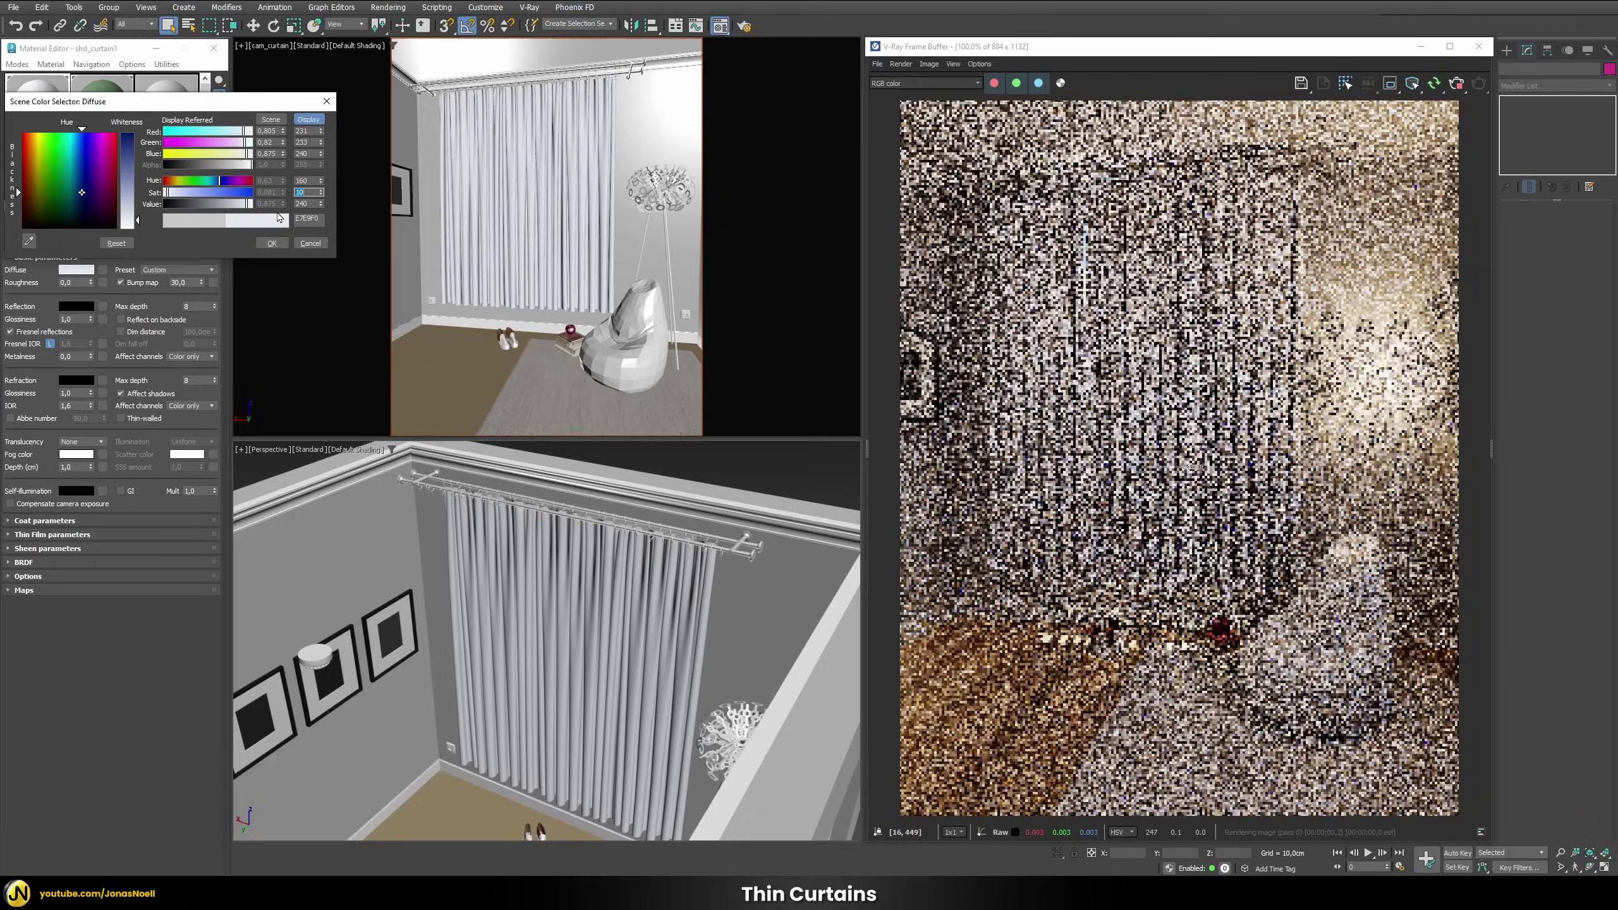
{"action": "left_click", "coordinate": [272, 242]}
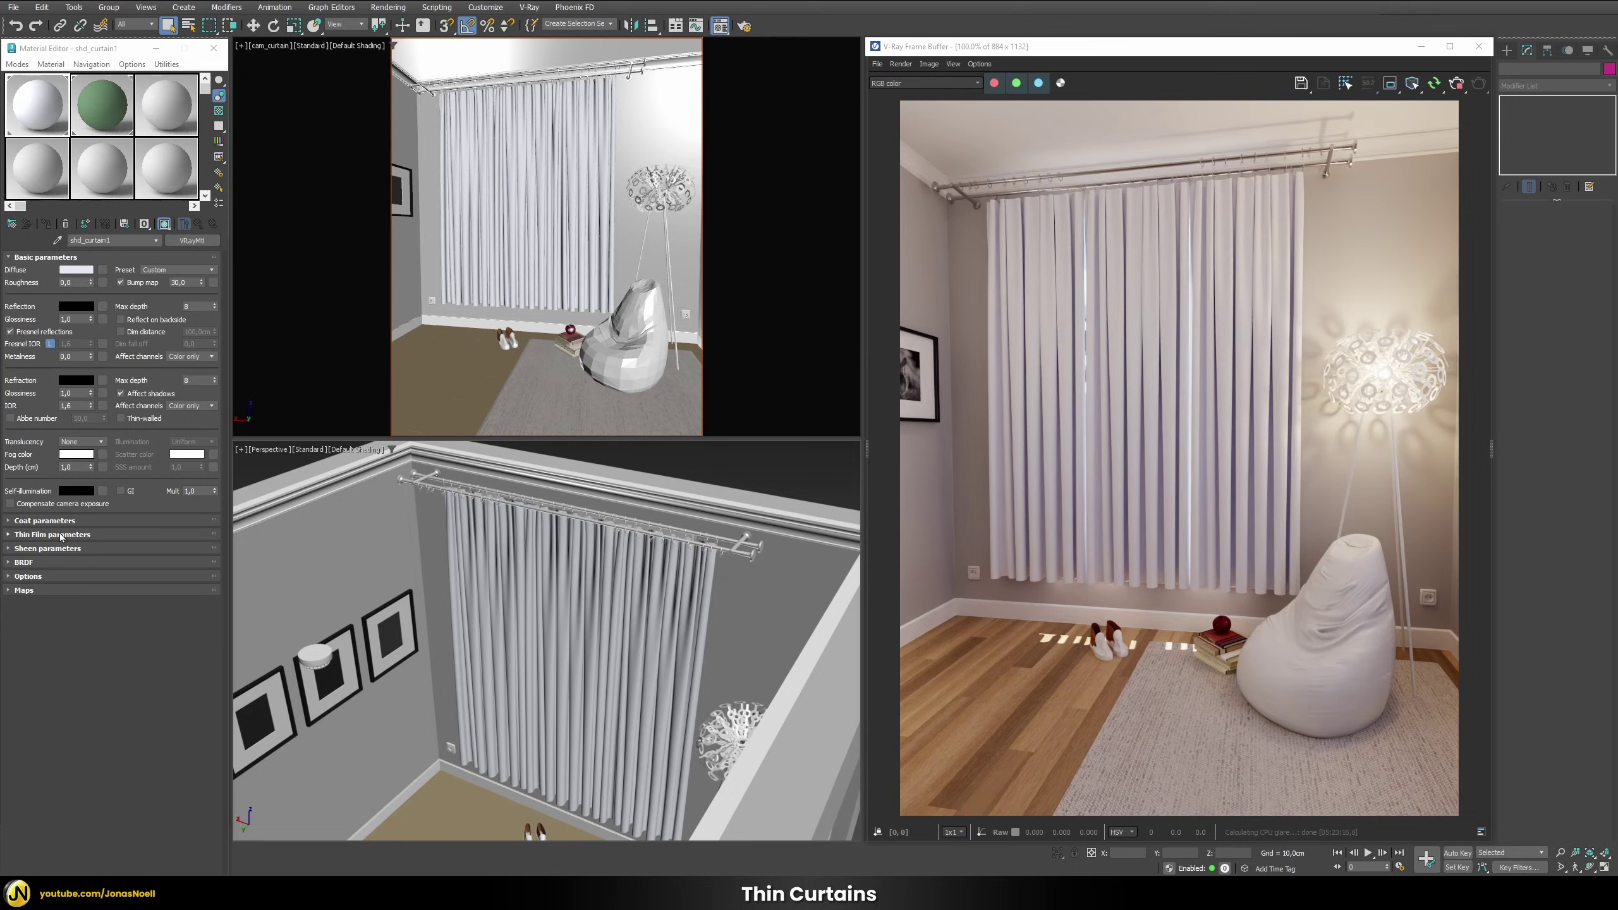
Copy the diffuse color of shd_curtain1 and set the diffuse to pure black.
{"action": "left_click", "coordinate": [48, 549]}
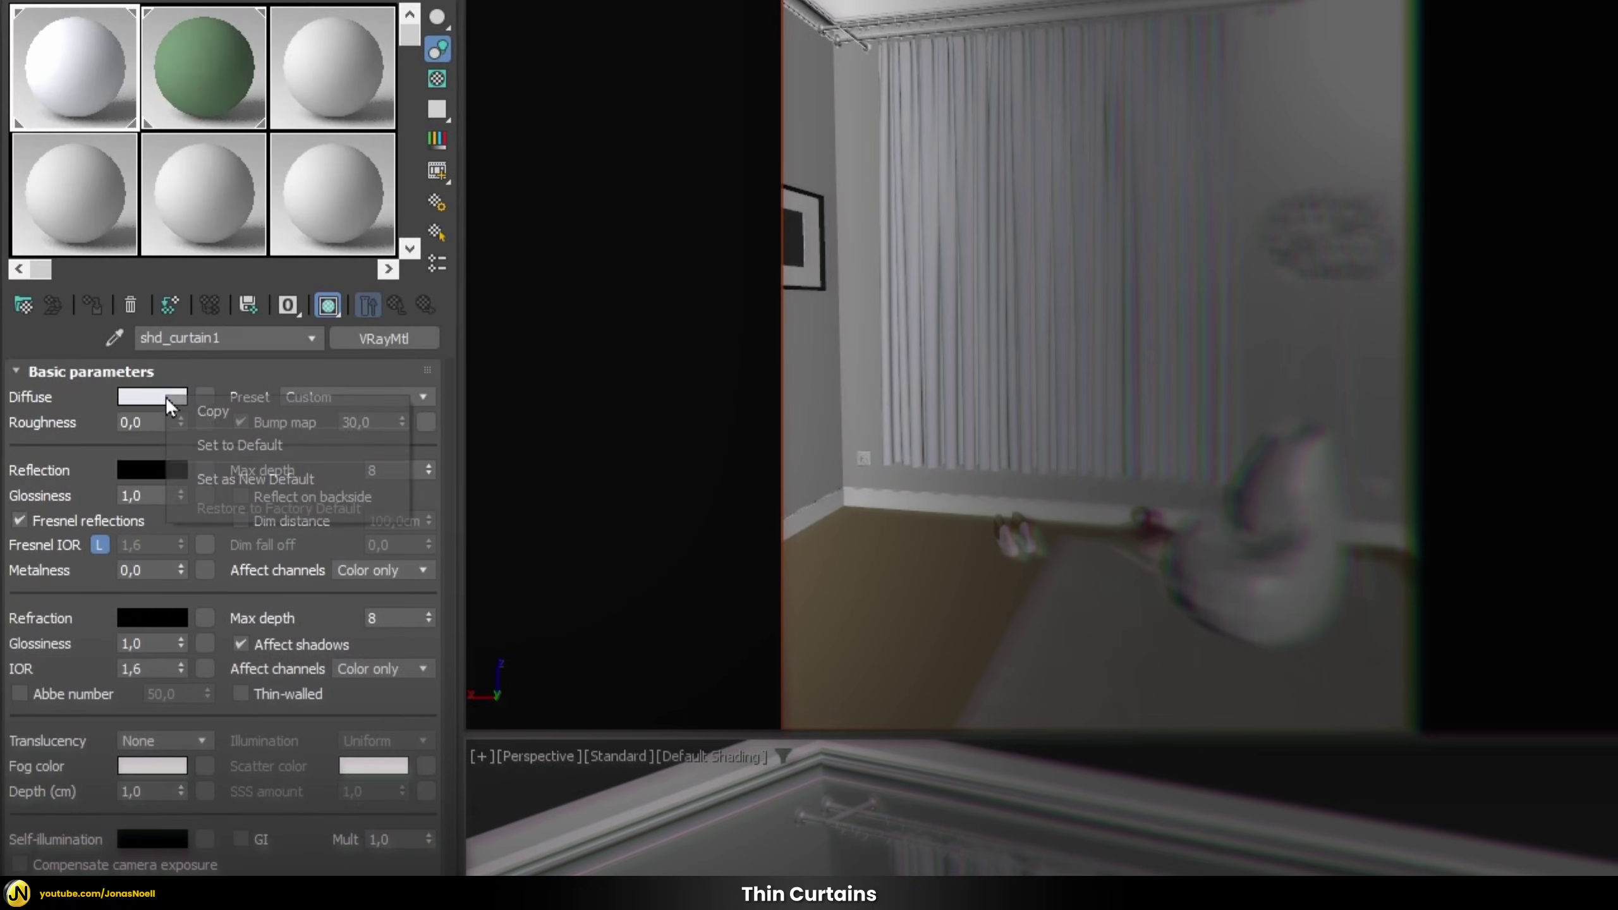
{"action": "right_click", "coordinate": [84, 271]}
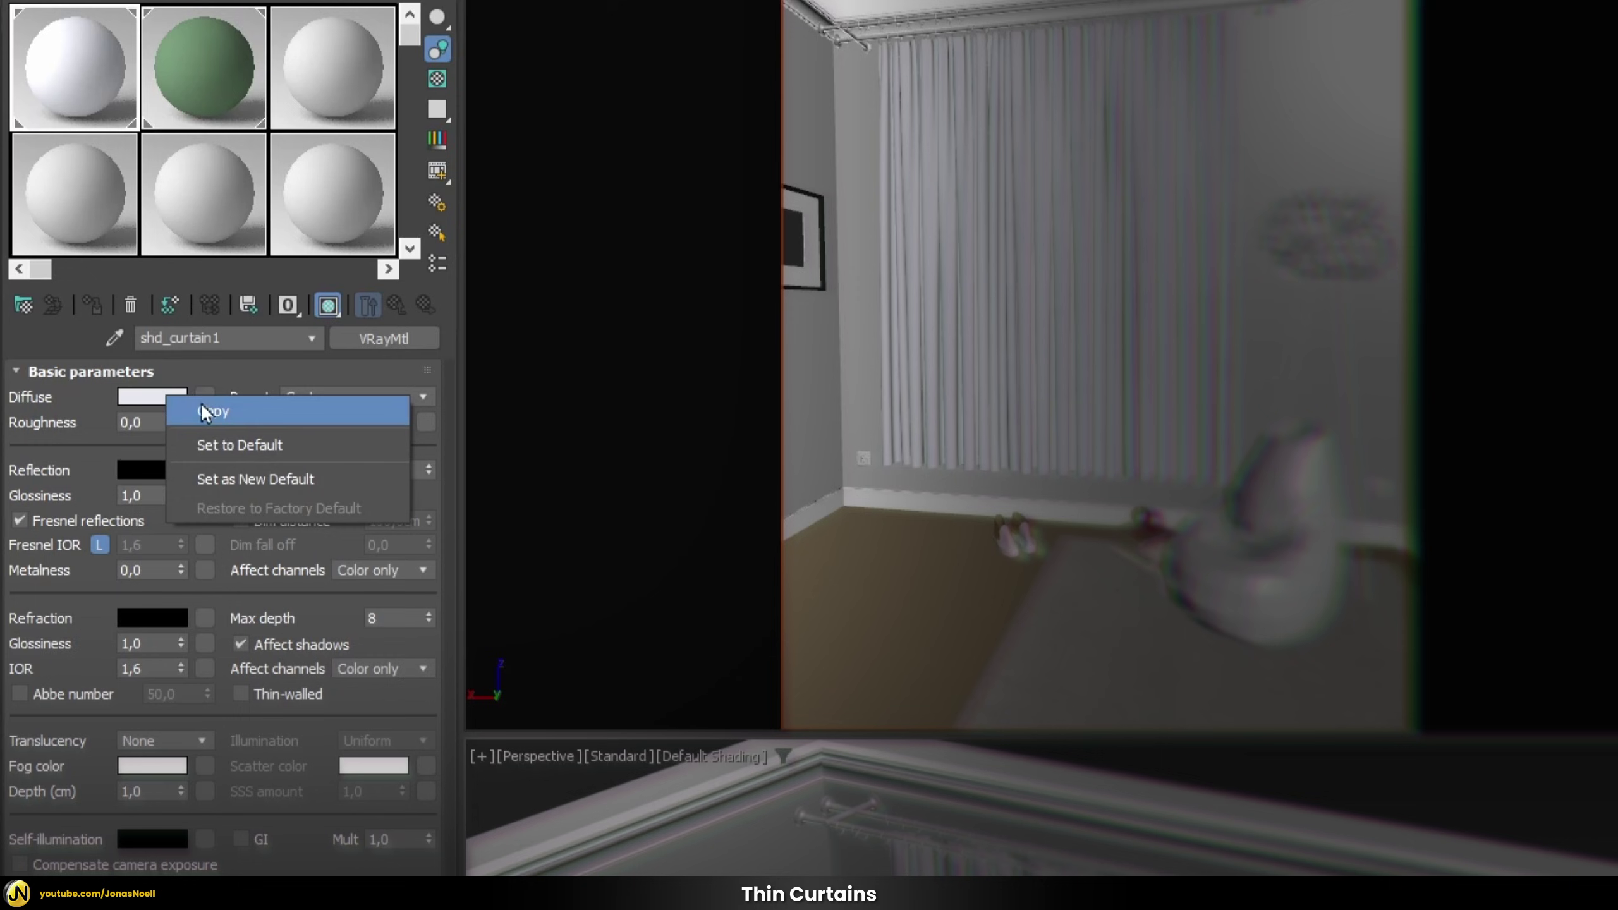
{"action": "left_click", "coordinate": [222, 408]}
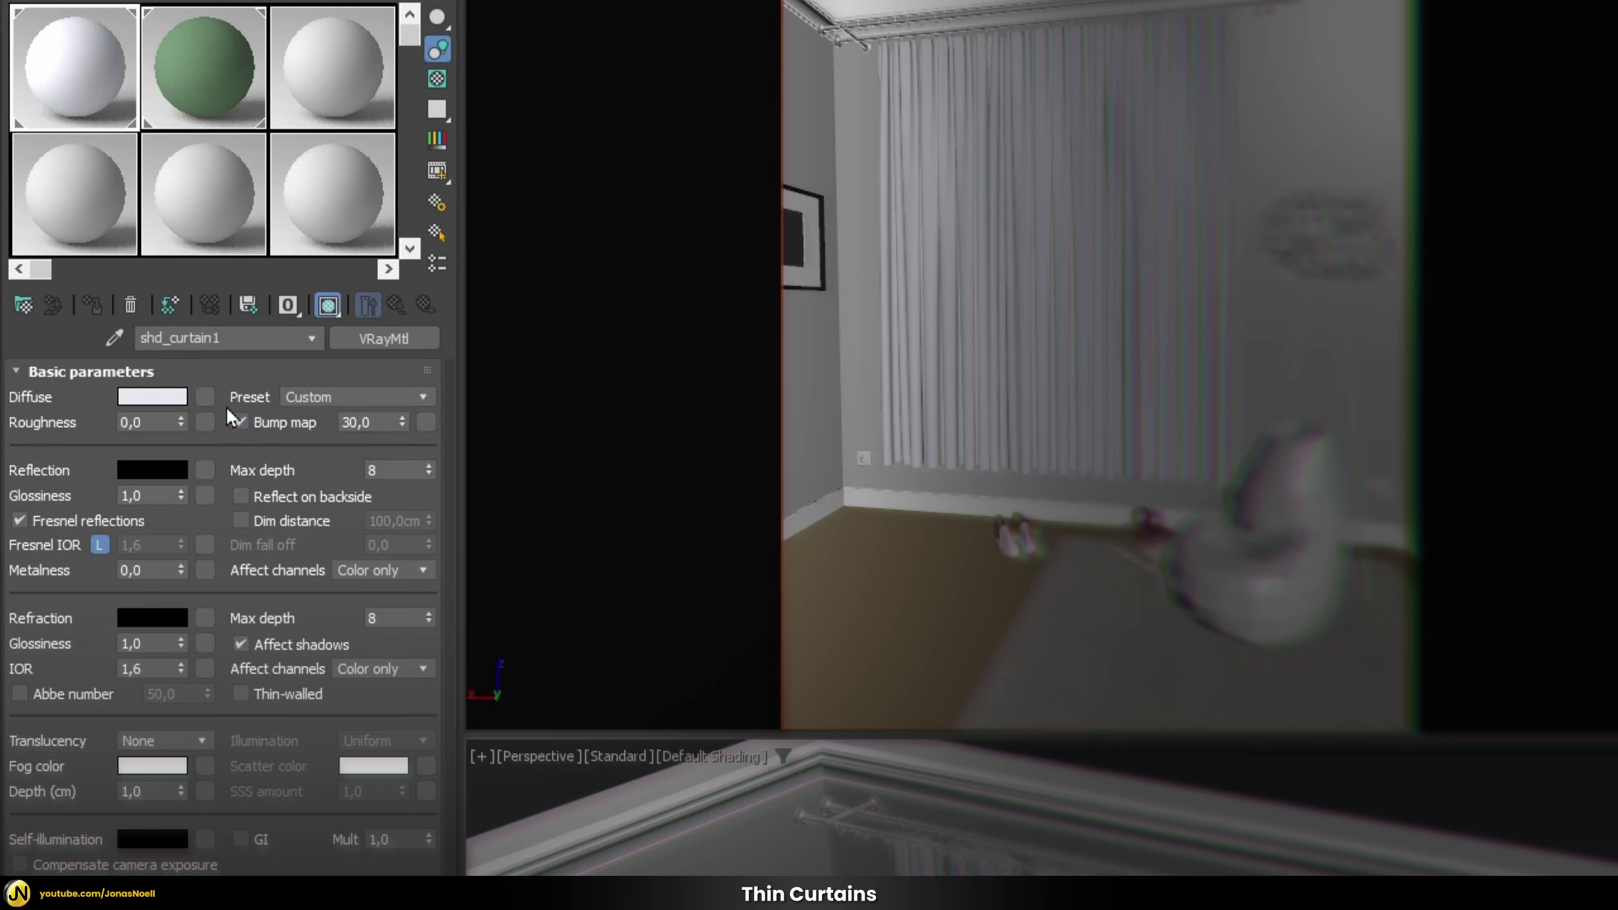
{"action": "left_click", "coordinate": [159, 402]}
{"action": "left_click_drag", "start_coordinate": [31, 231], "coordinate": [35, 314]}
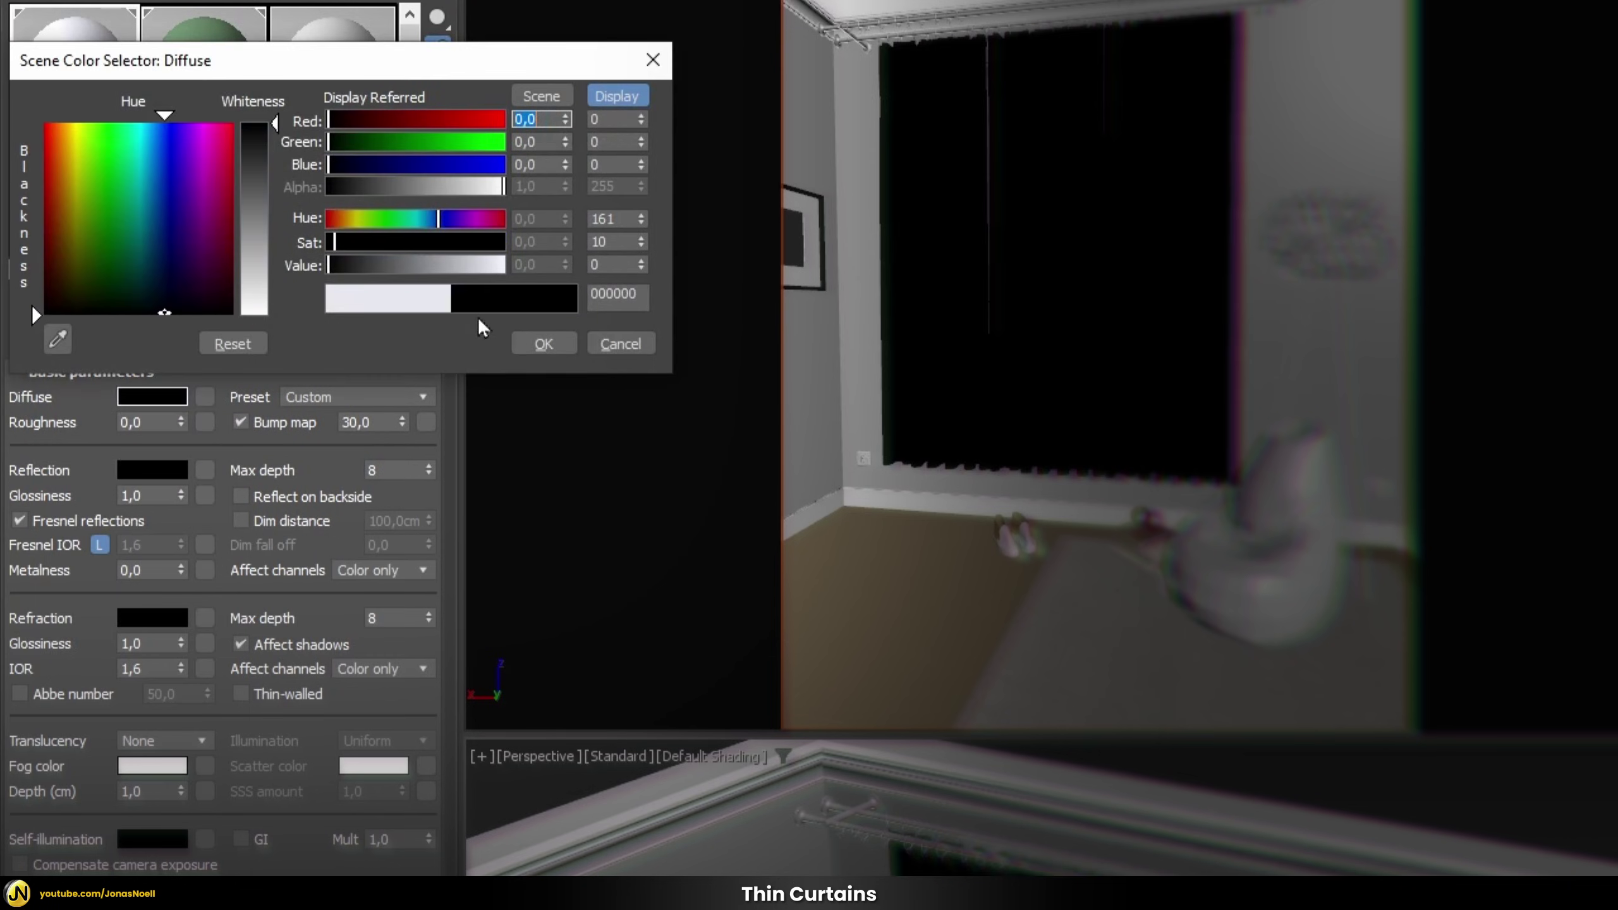
{"action": "left_click", "coordinate": [544, 343]}
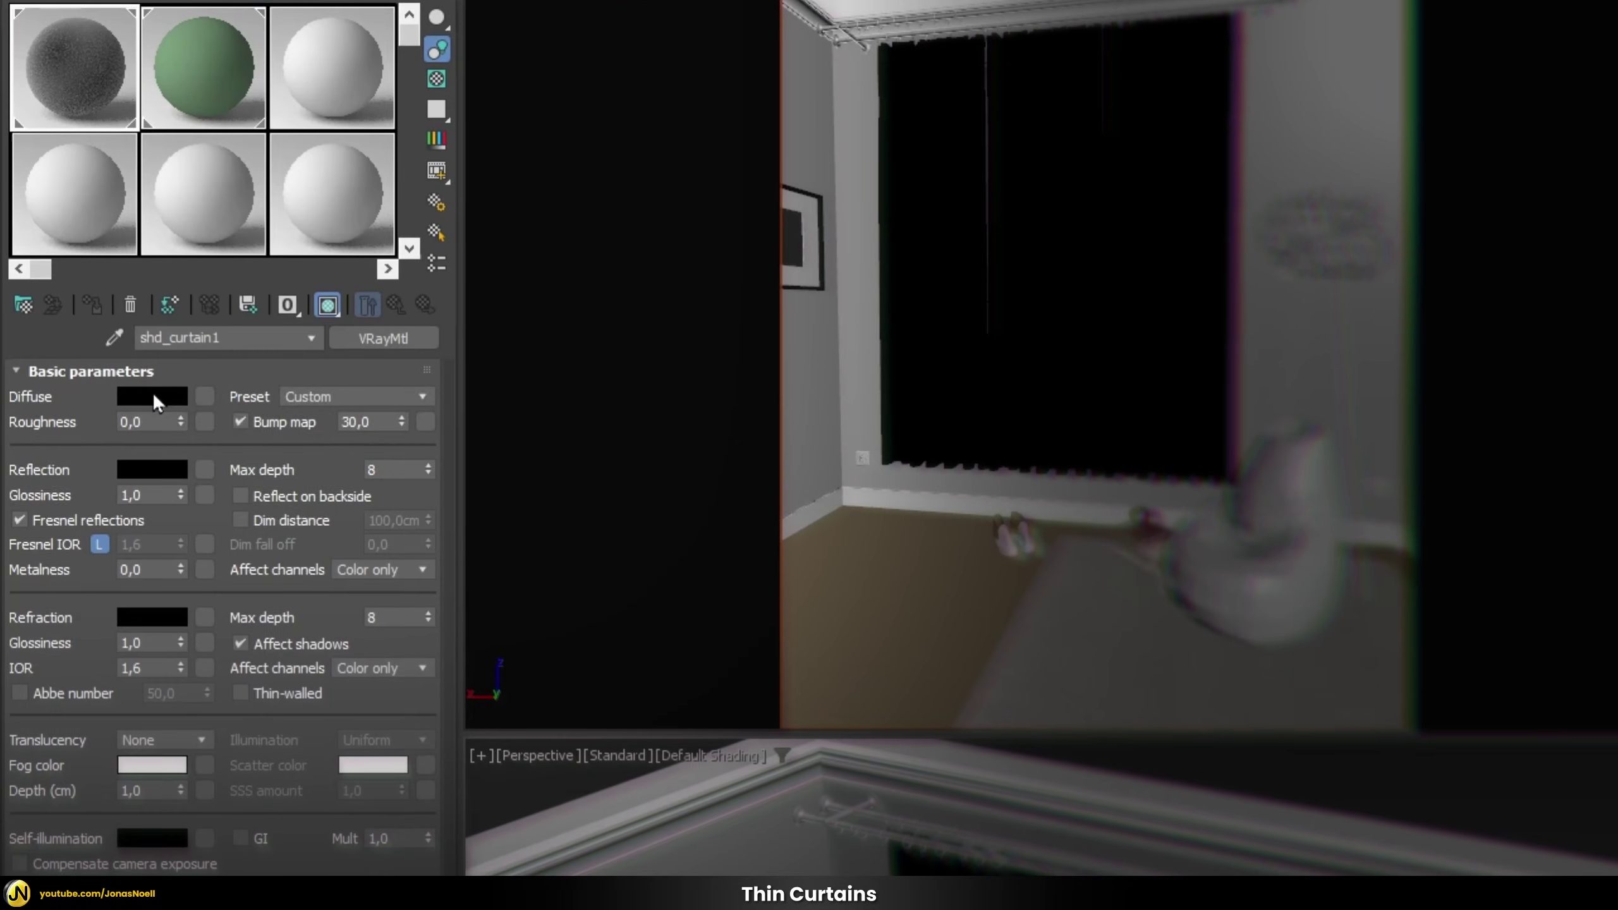
Paste the copied color back into the diffuse of shd_curtain1.
{"action": "right_click", "coordinate": [77, 269]}
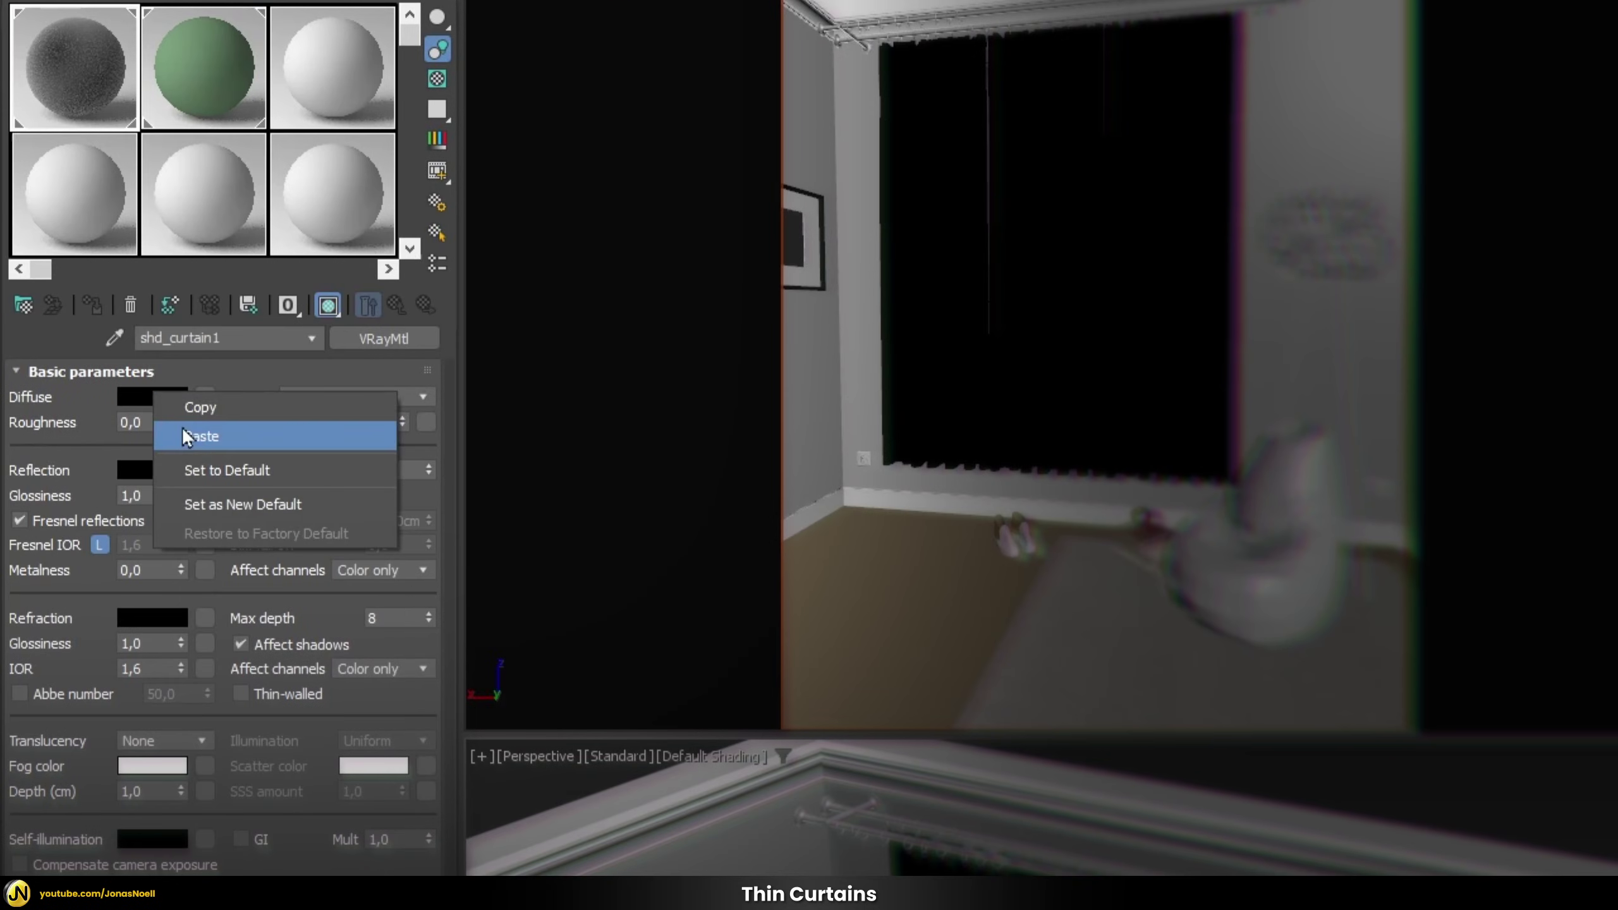
{"action": "left_click", "coordinate": [185, 431]}
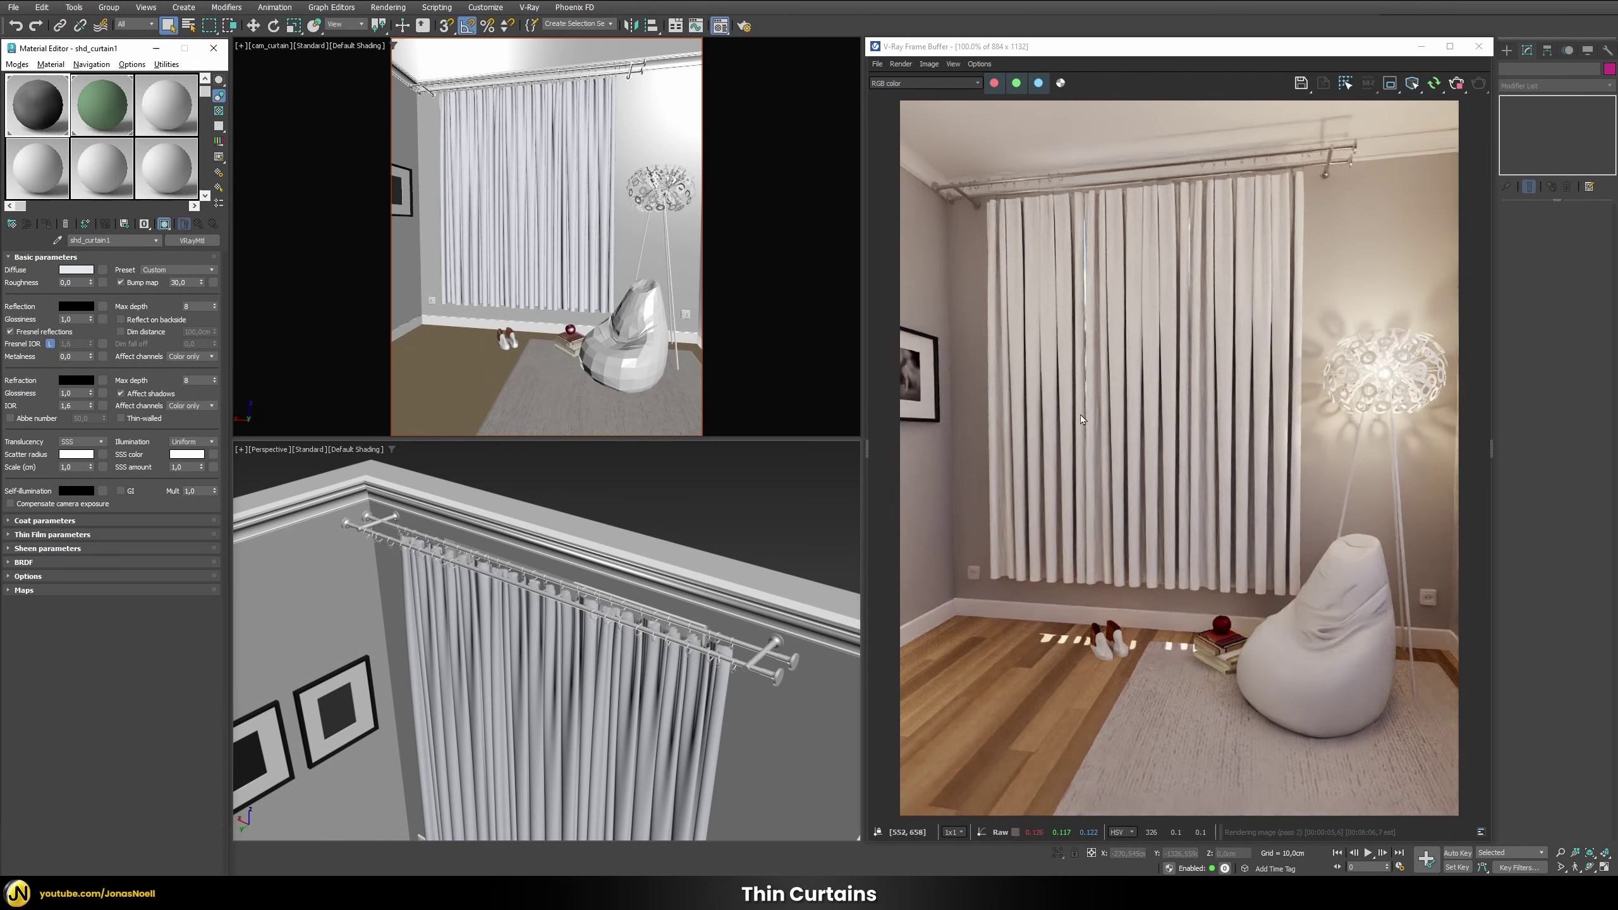
Select the thin curtain and show edged faces to inspect its mesh near the rod up close.
{"action": "left_click", "coordinate": [613, 664]}
{"action": "middle_click_drag", "start_coordinate": [612, 665], "coordinate": [603, 666], "text": "alt"}
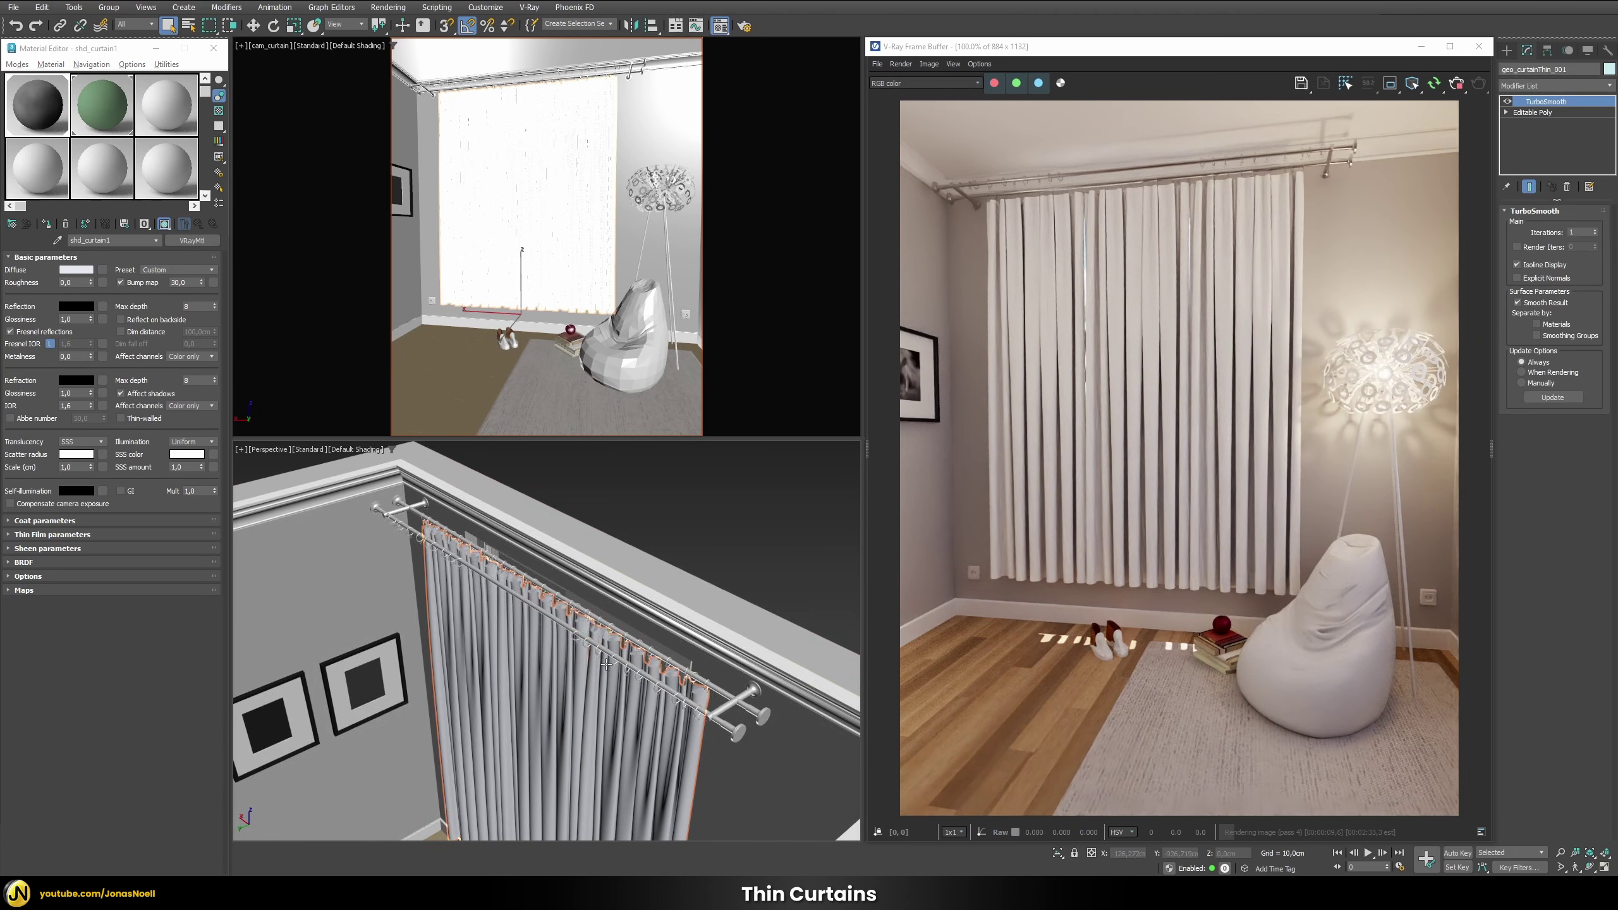
{"action": "key", "text": "F4"}
{"action": "scroll", "coordinate": [612, 664], "scroll_direction": "up", "scroll_amount": 6}
{"action": "scroll", "coordinate": [621, 670], "scroll_direction": "up", "scroll_amount": 3}
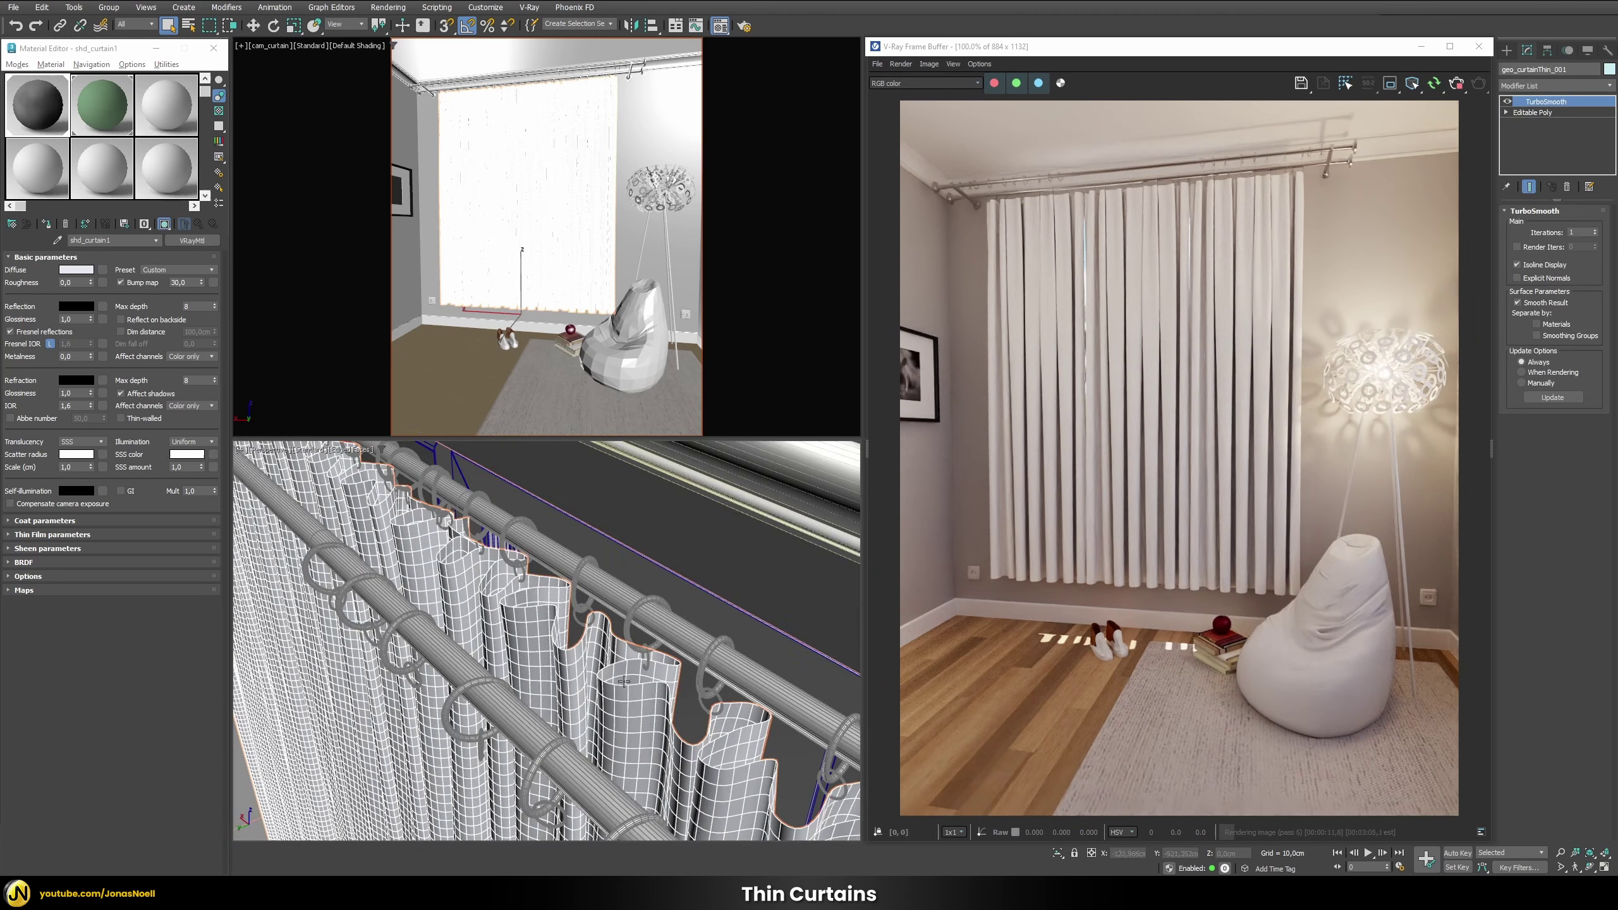
{"action": "scroll", "coordinate": [540, 625], "scroll_direction": "up", "scroll_amount": 3}
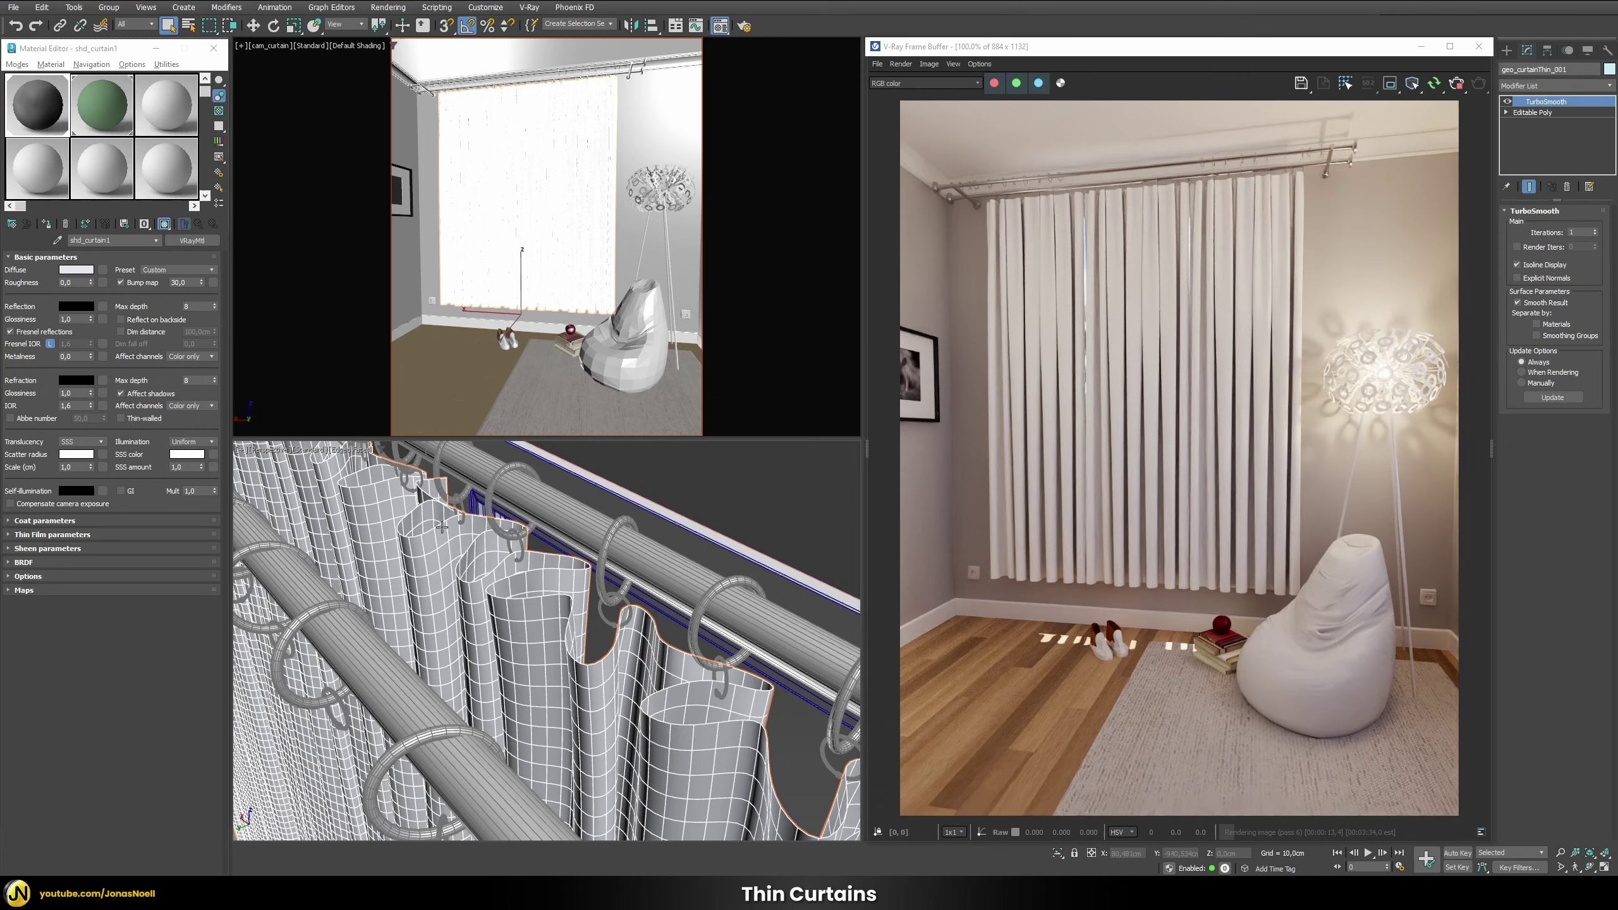
Enable Thin-walled refraction for shd_curtain1 and set its SSS amount to 0.5.
{"action": "left_click", "coordinate": [129, 420]}
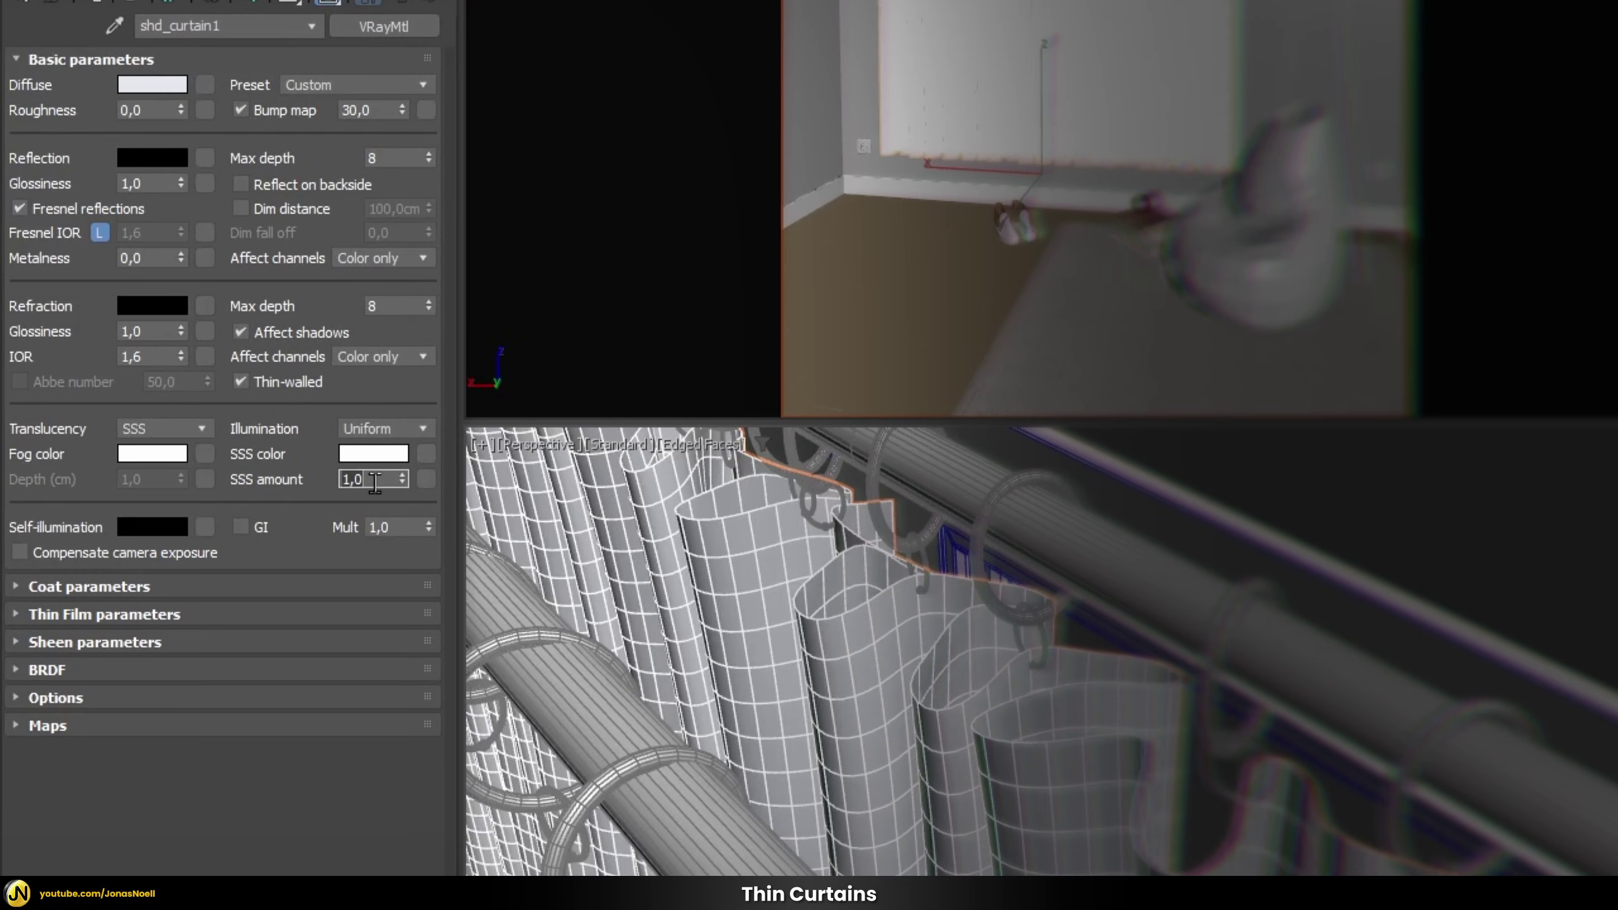
{"action": "type", "text": "0"}
{"action": "key", "text": "Return"}
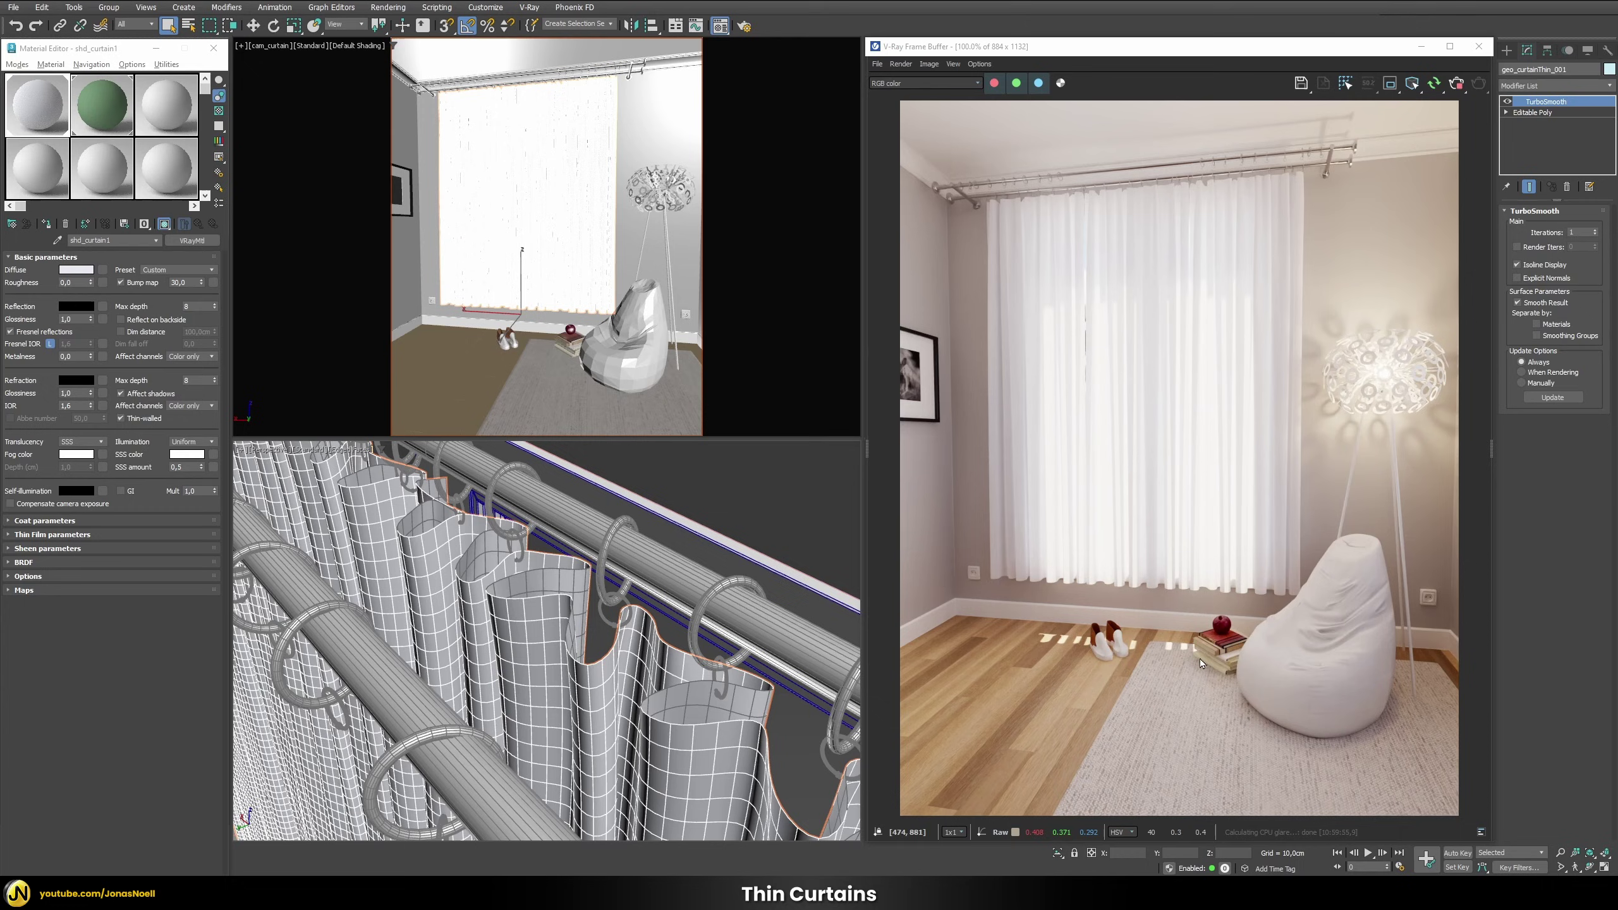
Assign a V-Ray bitmap with curtain_opacity.jpg to the Opacity map of shd_curtain1.
{"action": "left_click", "coordinate": [33, 594]}
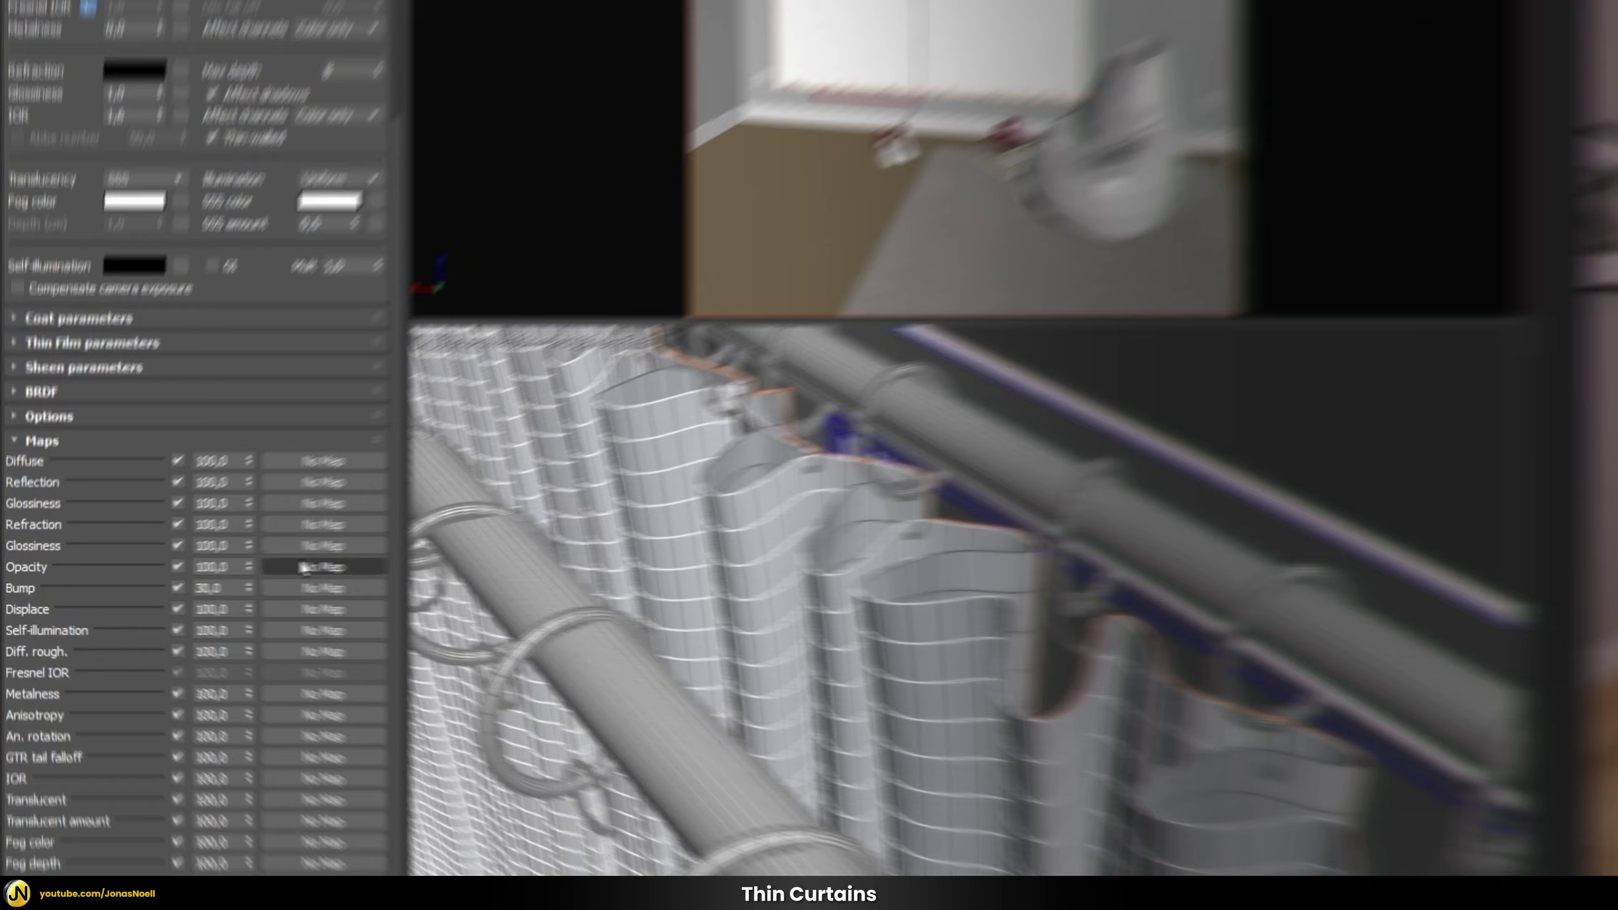
{"action": "left_click", "coordinate": [357, 563]}
{"action": "type", "text": "vray"}
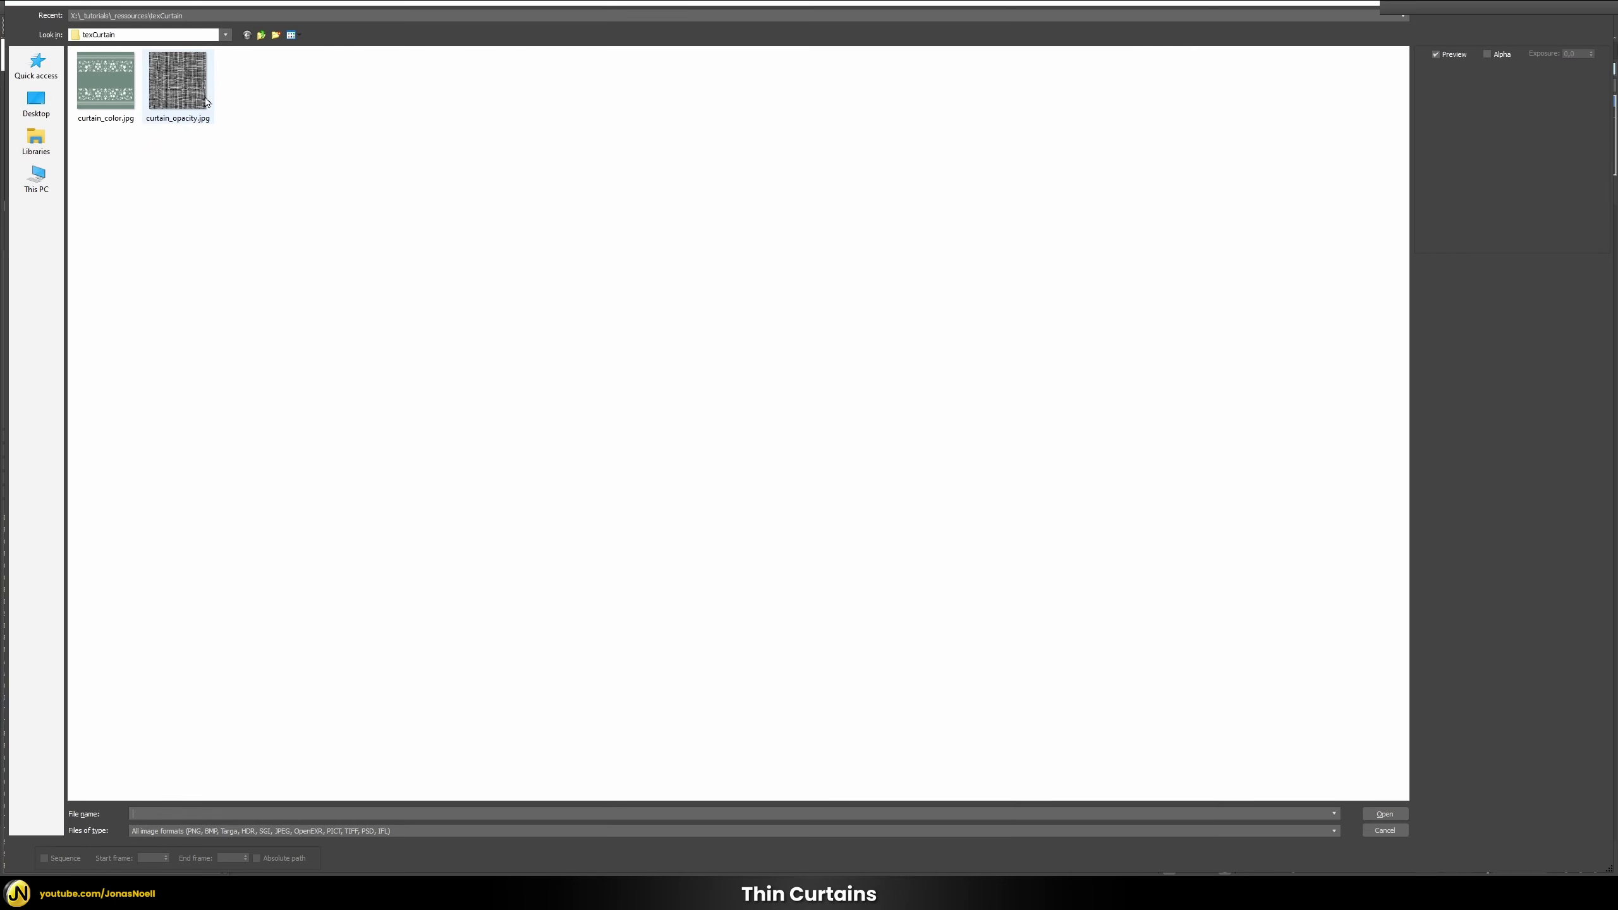
{"action": "left_click", "coordinate": [196, 99]}
{"action": "double_click", "coordinate": [195, 99]}
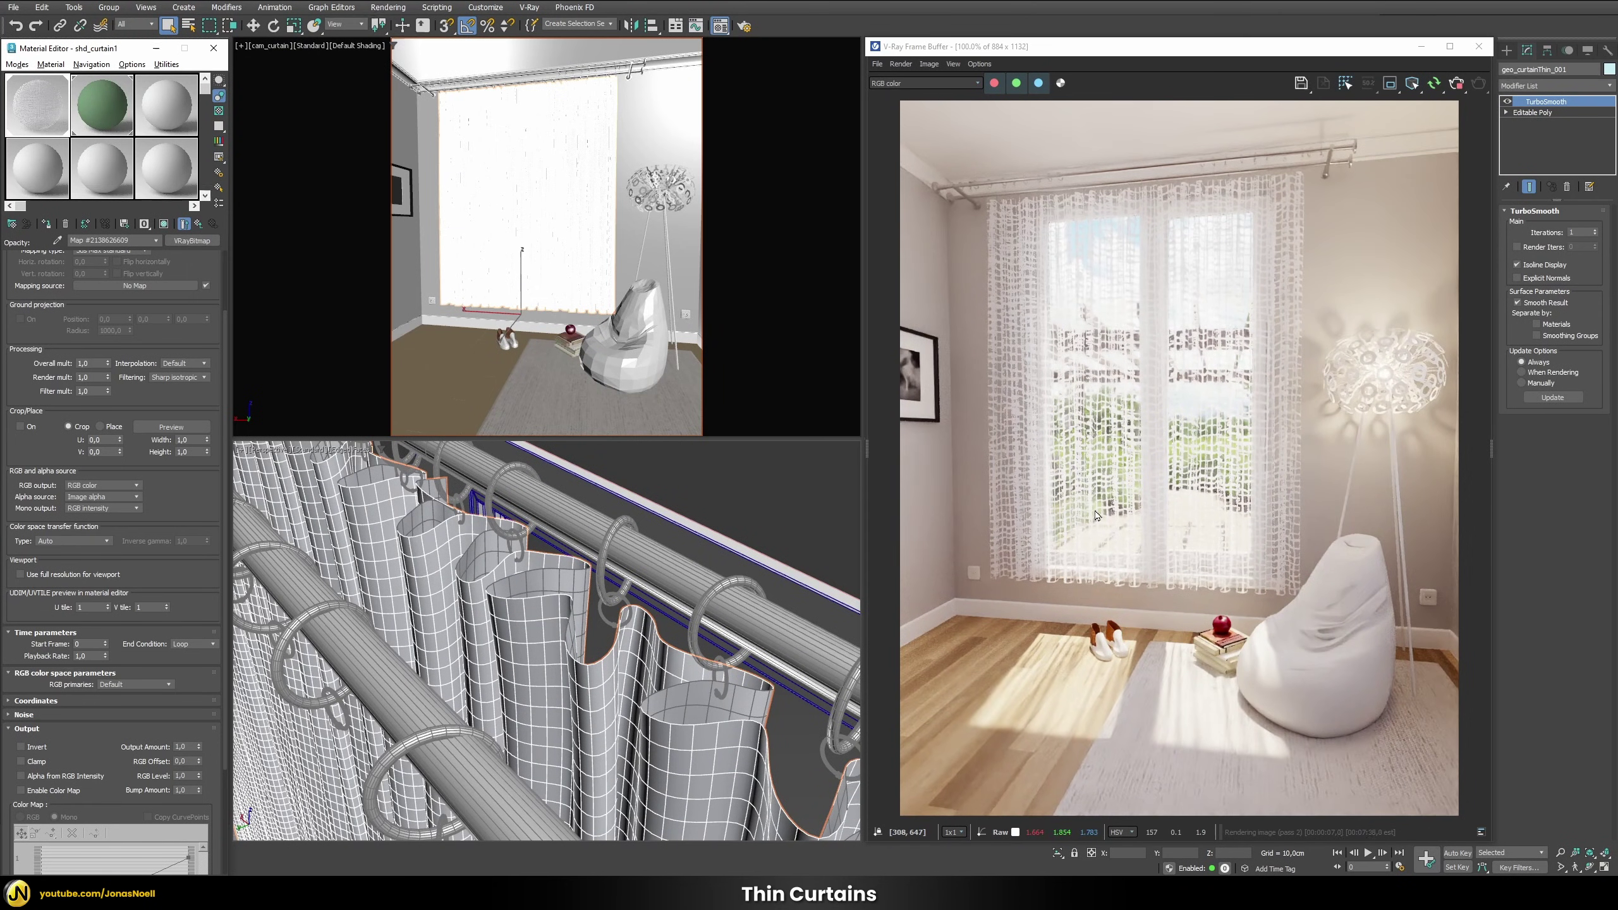
Check the light falling through the curtain in the lighting render element, and return to the RGB color view.
{"action": "left_click", "coordinate": [891, 89]}
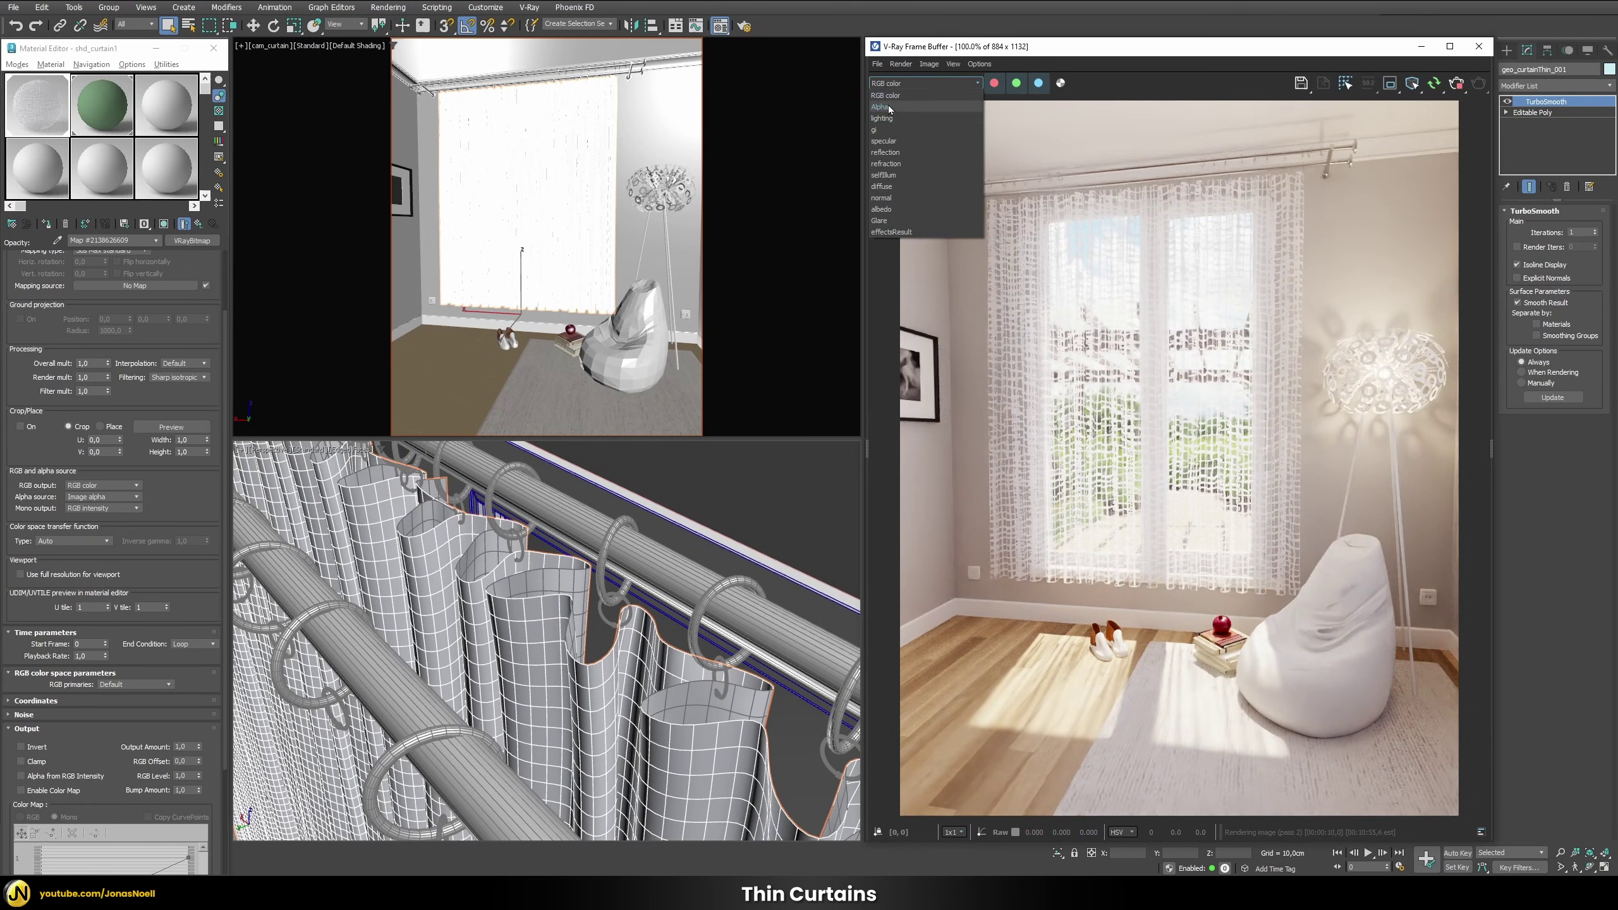
{"action": "left_click", "coordinate": [934, 172]}
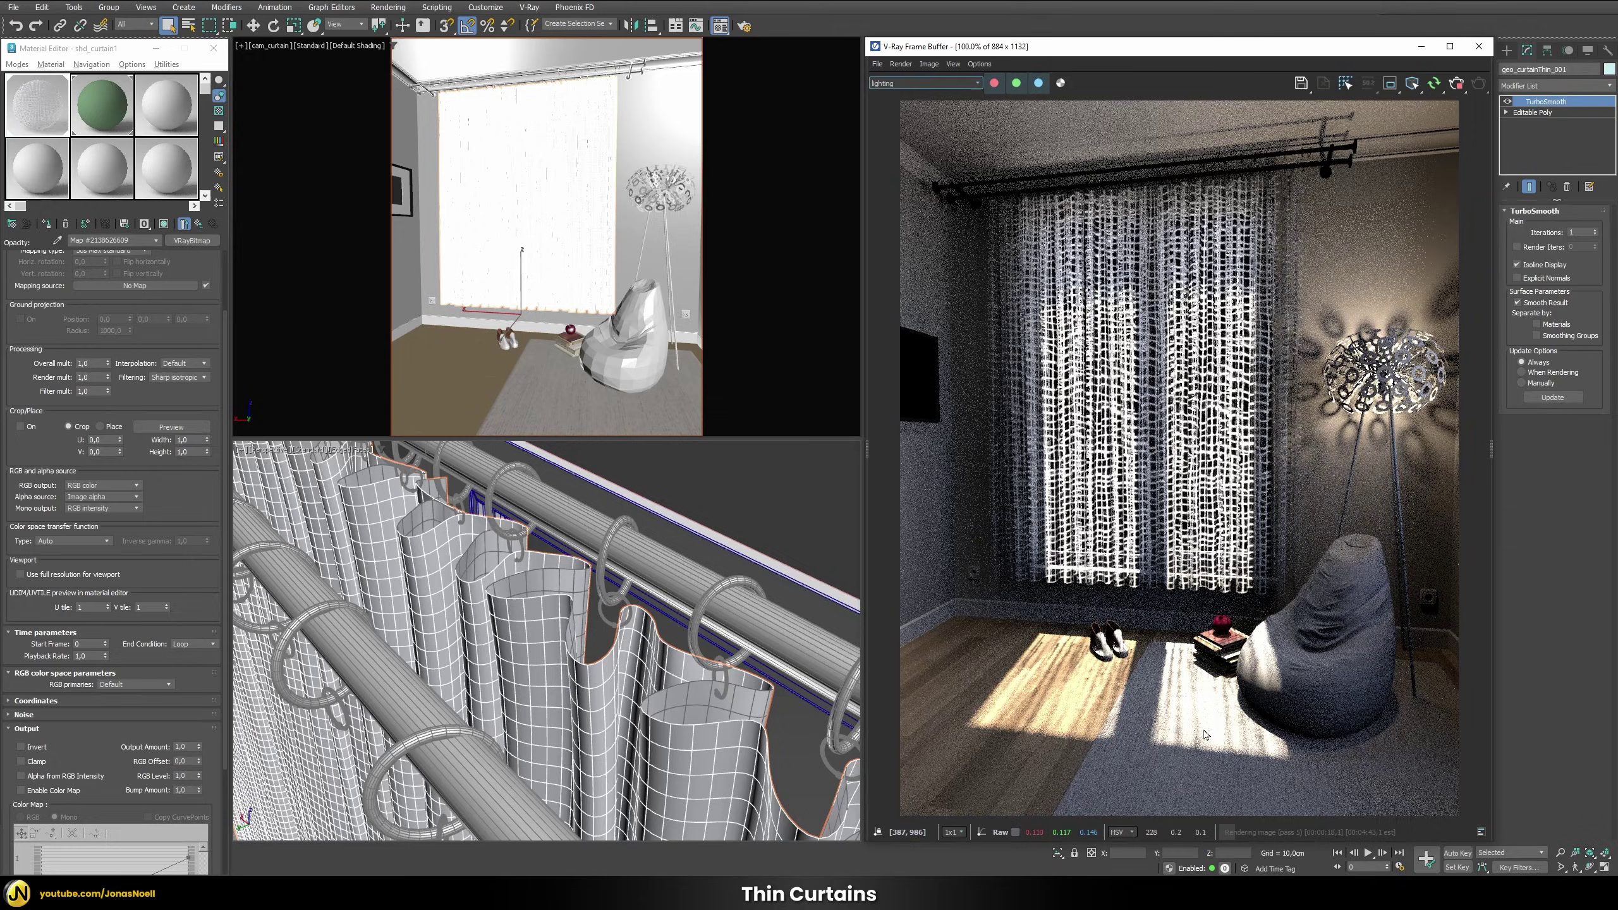
{"action": "left_click", "coordinate": [908, 89]}
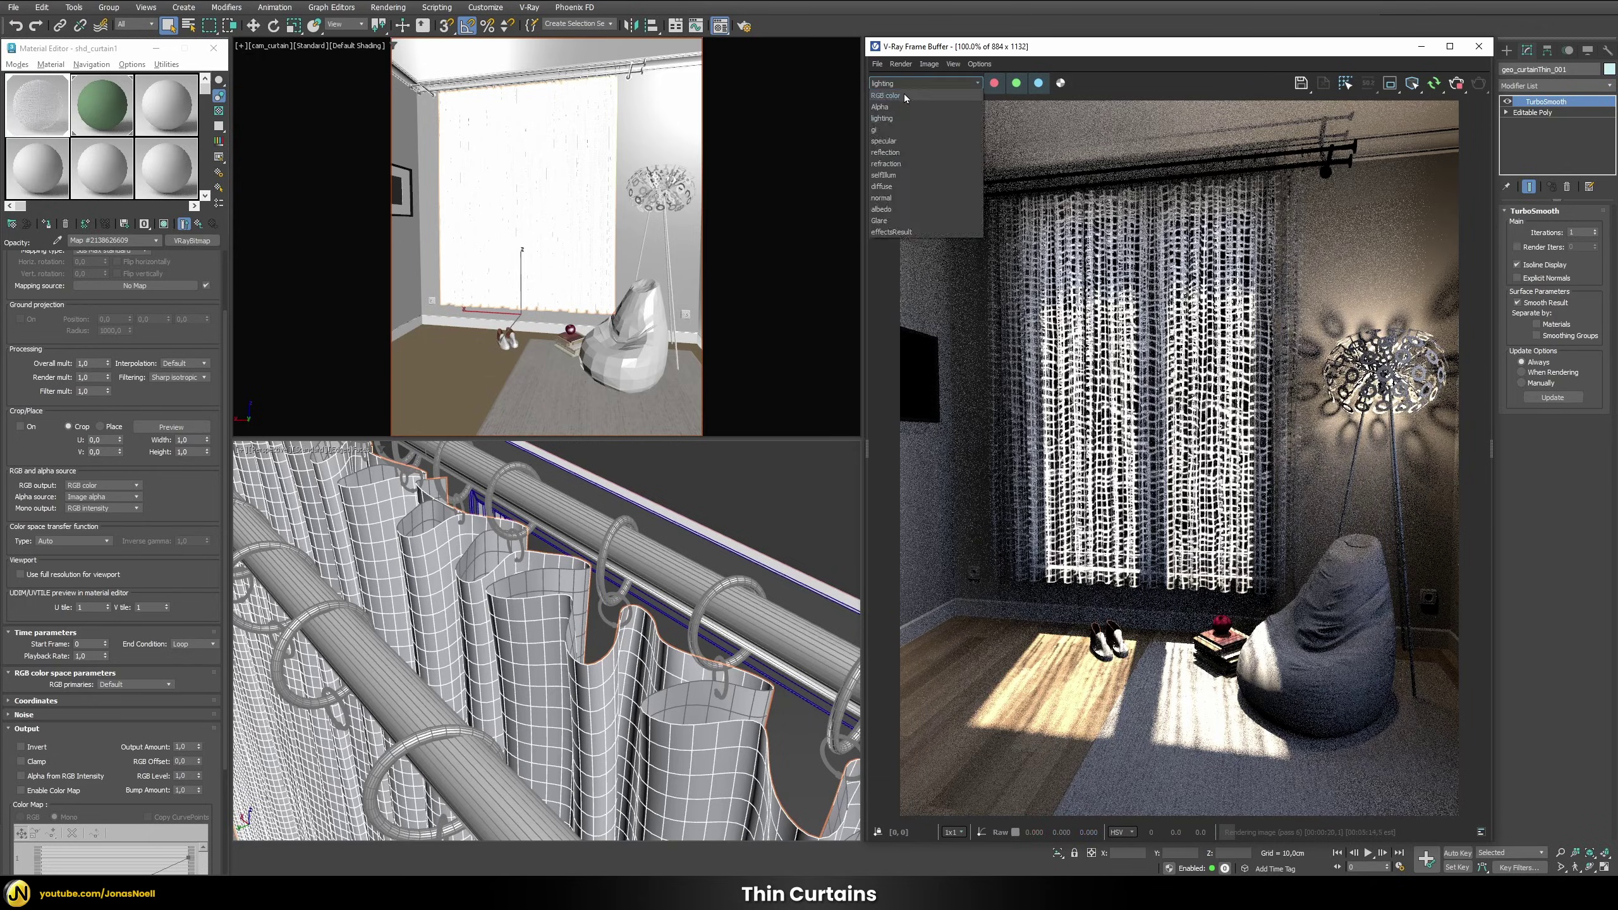
{"action": "left_click", "coordinate": [904, 93]}
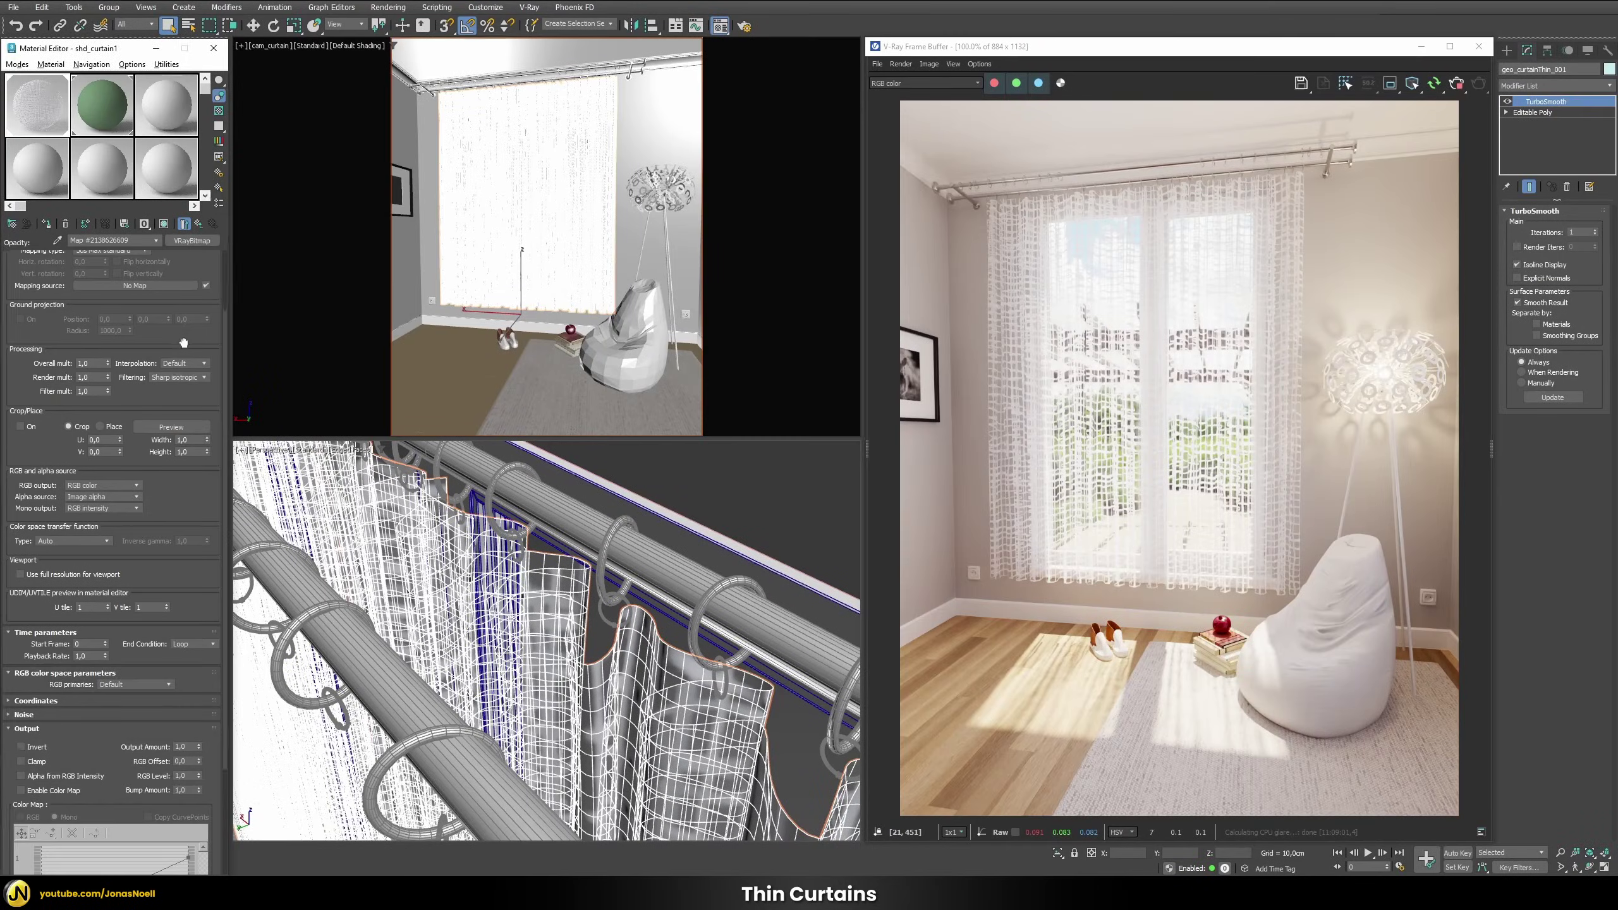
Assign a VRayUVWRandomizer map as the mapping source of the opacity bitmap.
{"action": "scroll", "coordinate": [184, 343], "scroll_direction": "up", "scroll_amount": 3}
{"action": "left_click", "coordinate": [114, 369]}
{"action": "type", "text": "v"}
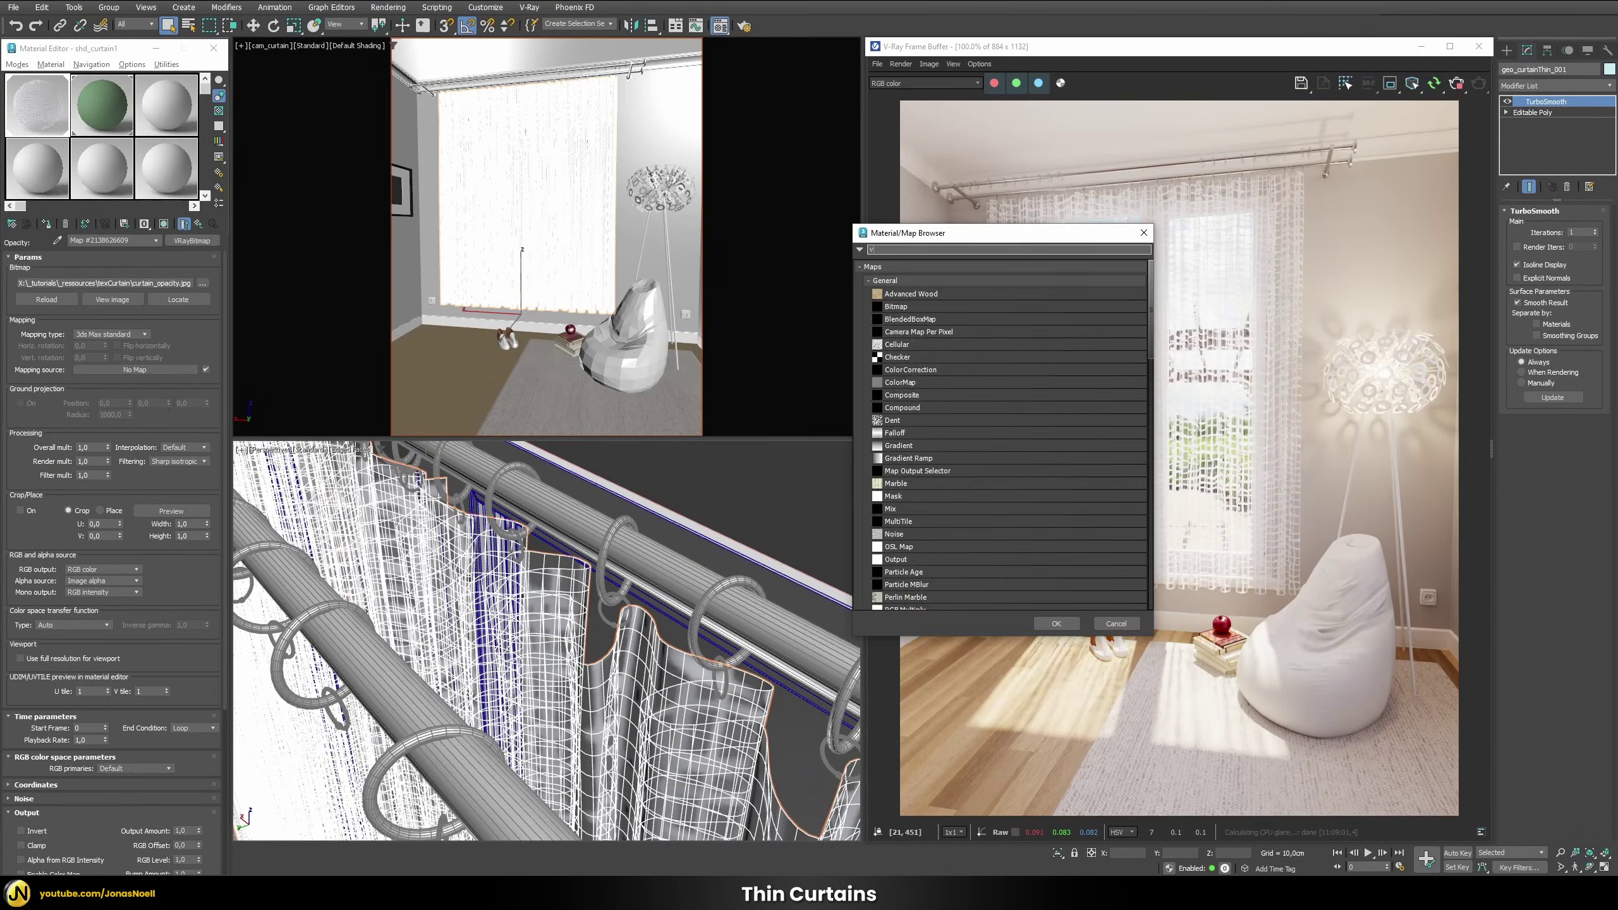
{"action": "type", "text": "rayuv"}
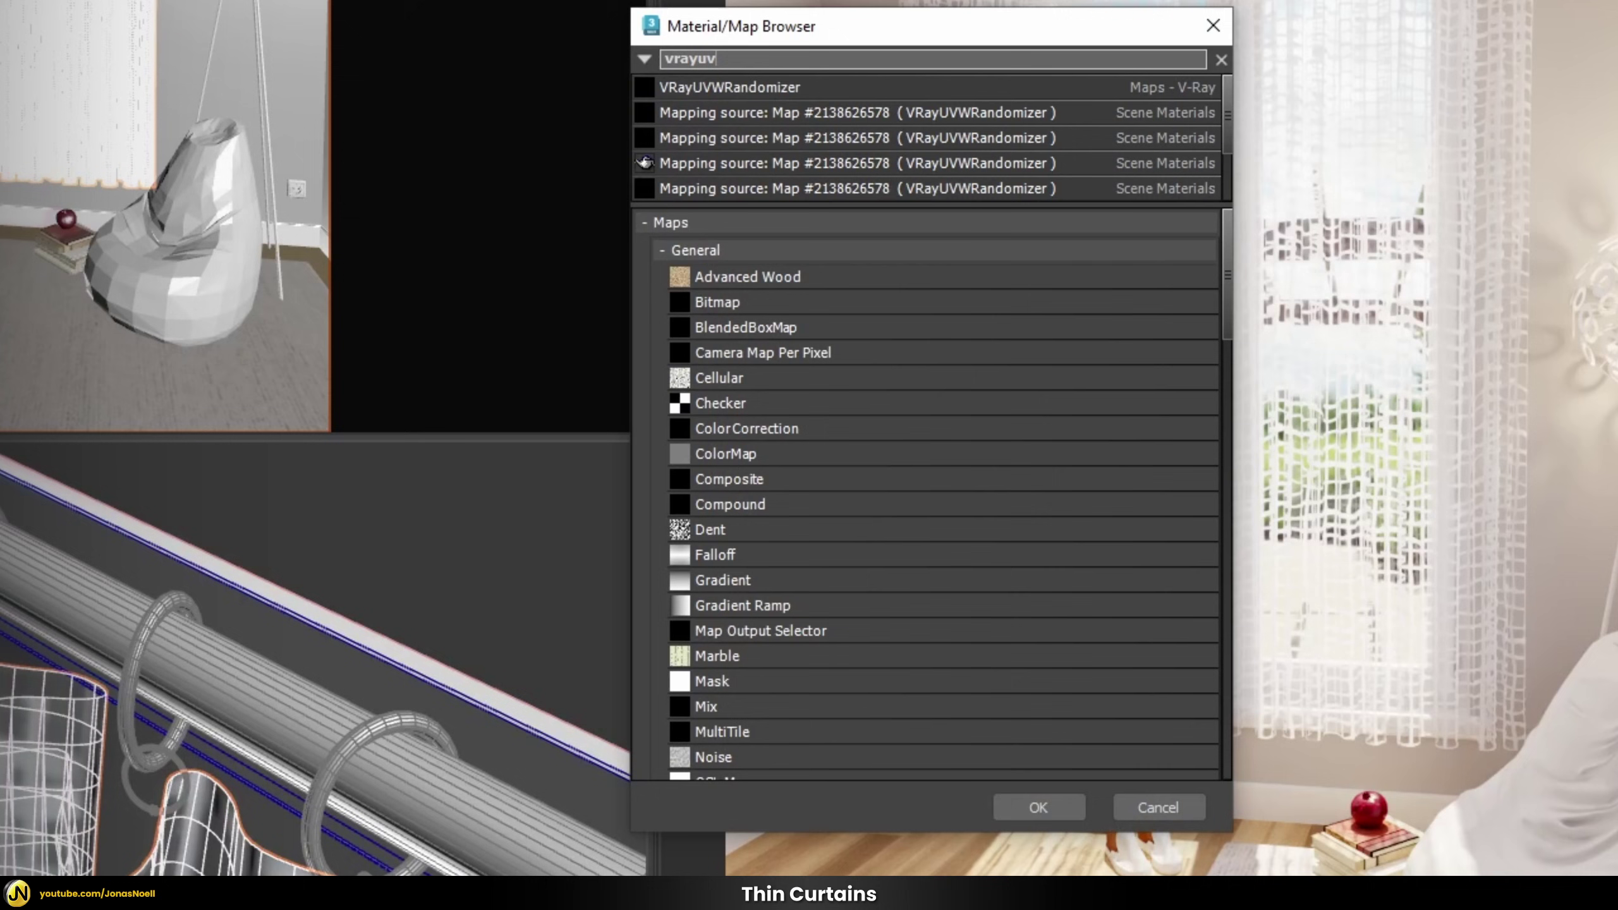
{"action": "double_click", "coordinate": [646, 96]}
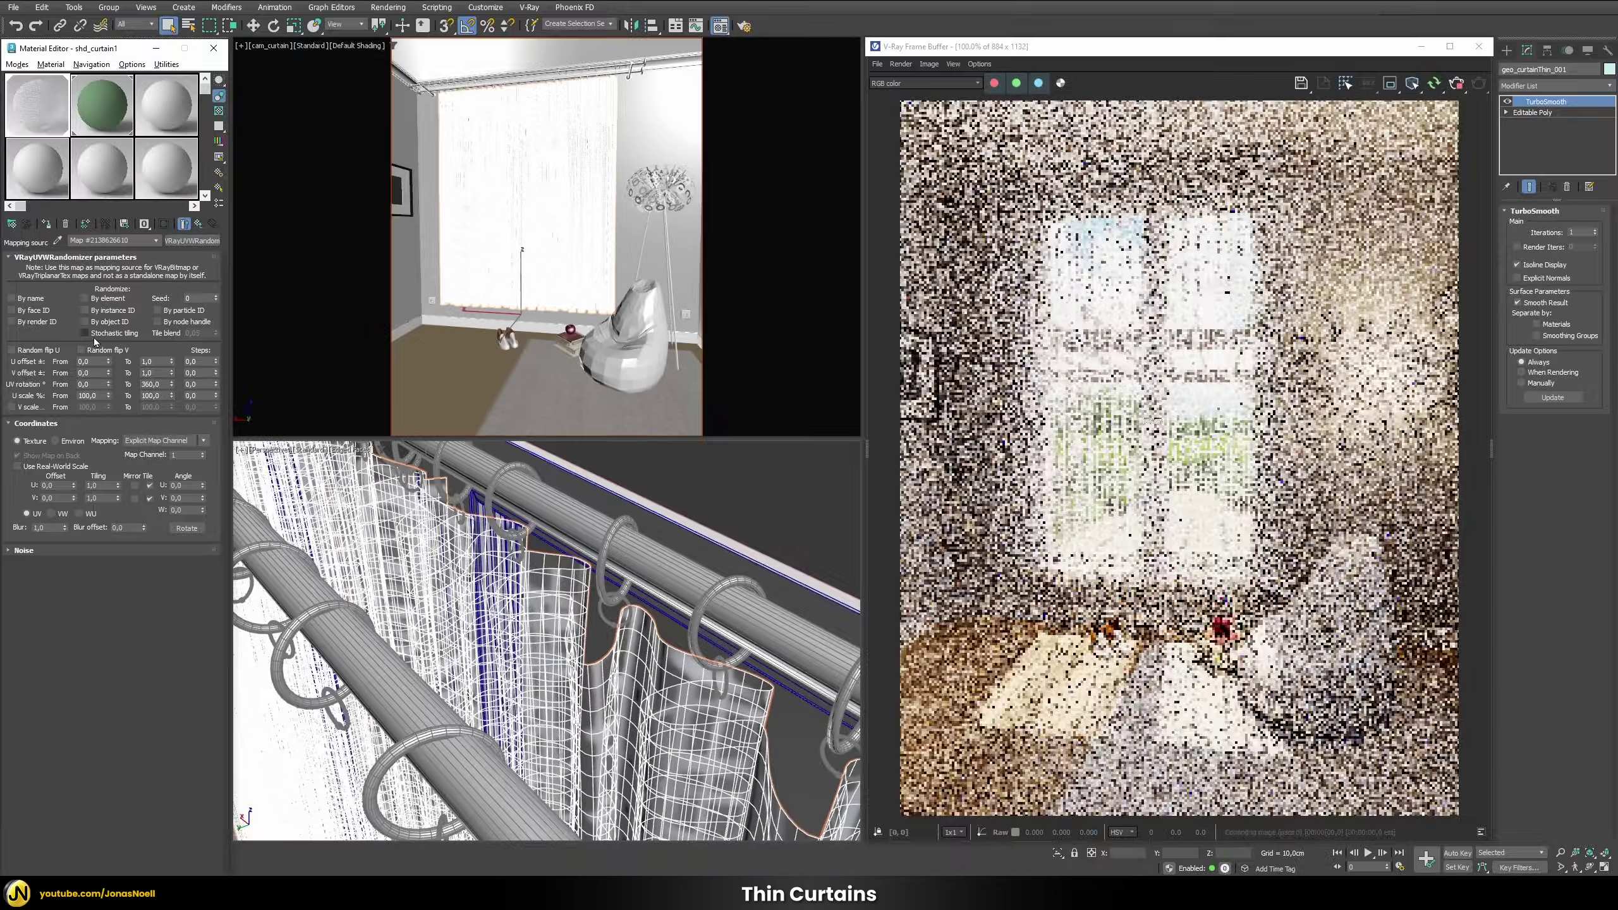
Enable stochastic tiling in the UVW randomizer and set the upper UV rotation limit to 0.
{"action": "left_click", "coordinate": [94, 337]}
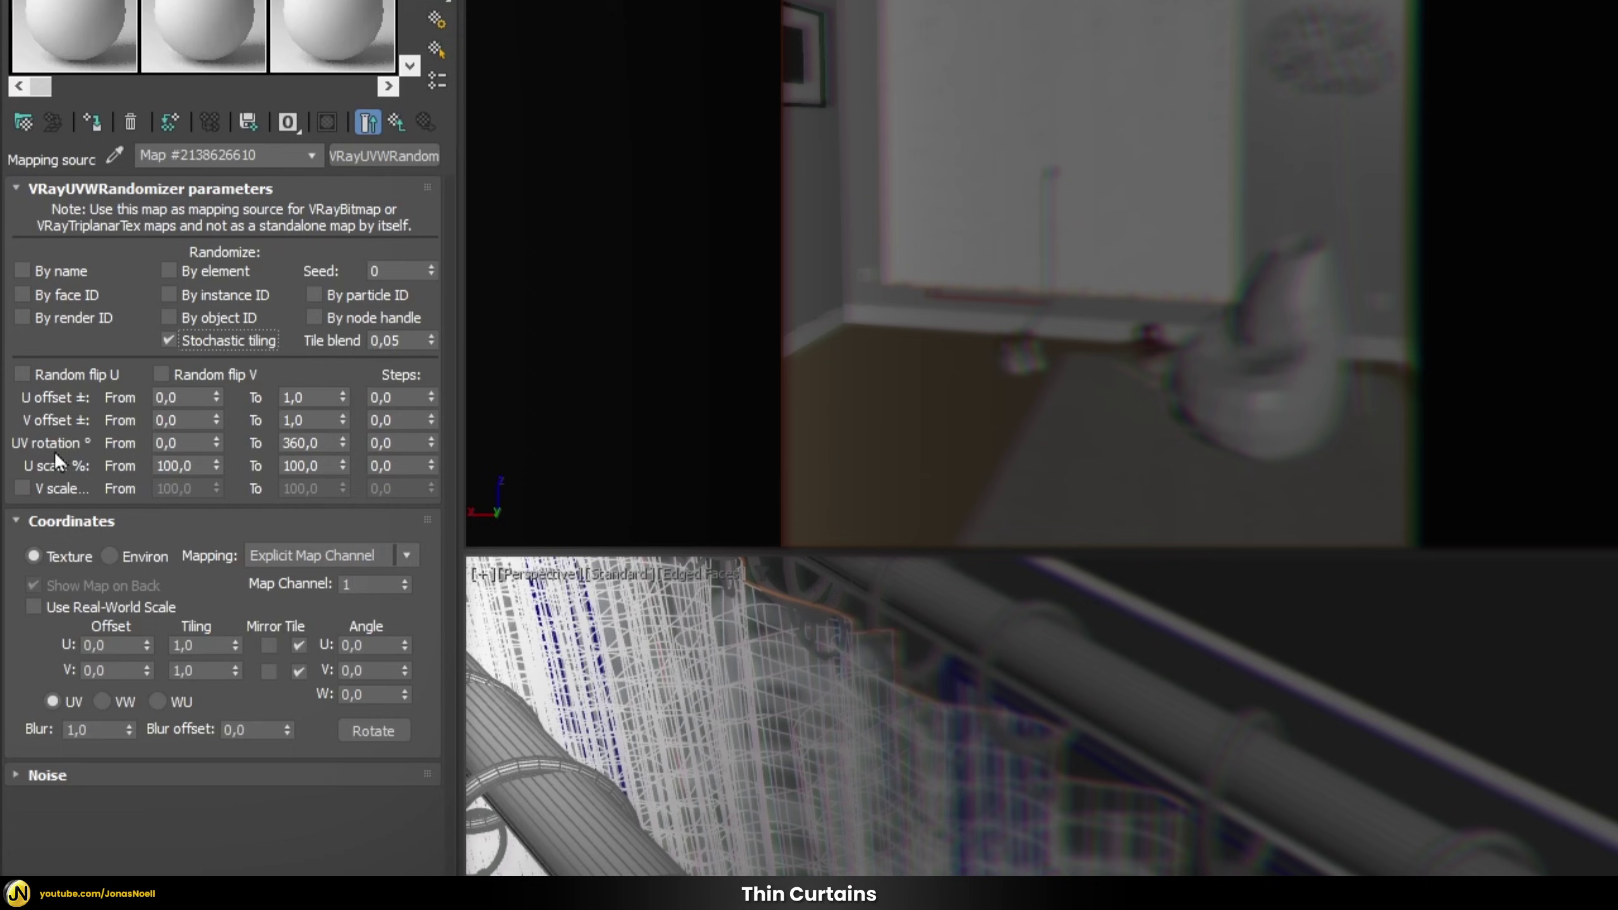
{"action": "double_click", "coordinate": [294, 442]}
{"action": "type", "text": "0"}
{"action": "key", "text": "Return"}
Set the U and V tiling of the UVW randomizer to 15.
{"action": "left_click", "coordinate": [214, 645]}
{"action": "type", "text": "15"}
{"action": "key", "text": "Tab"}
{"action": "type", "text": "15"}
{"action": "key", "text": "Return"}
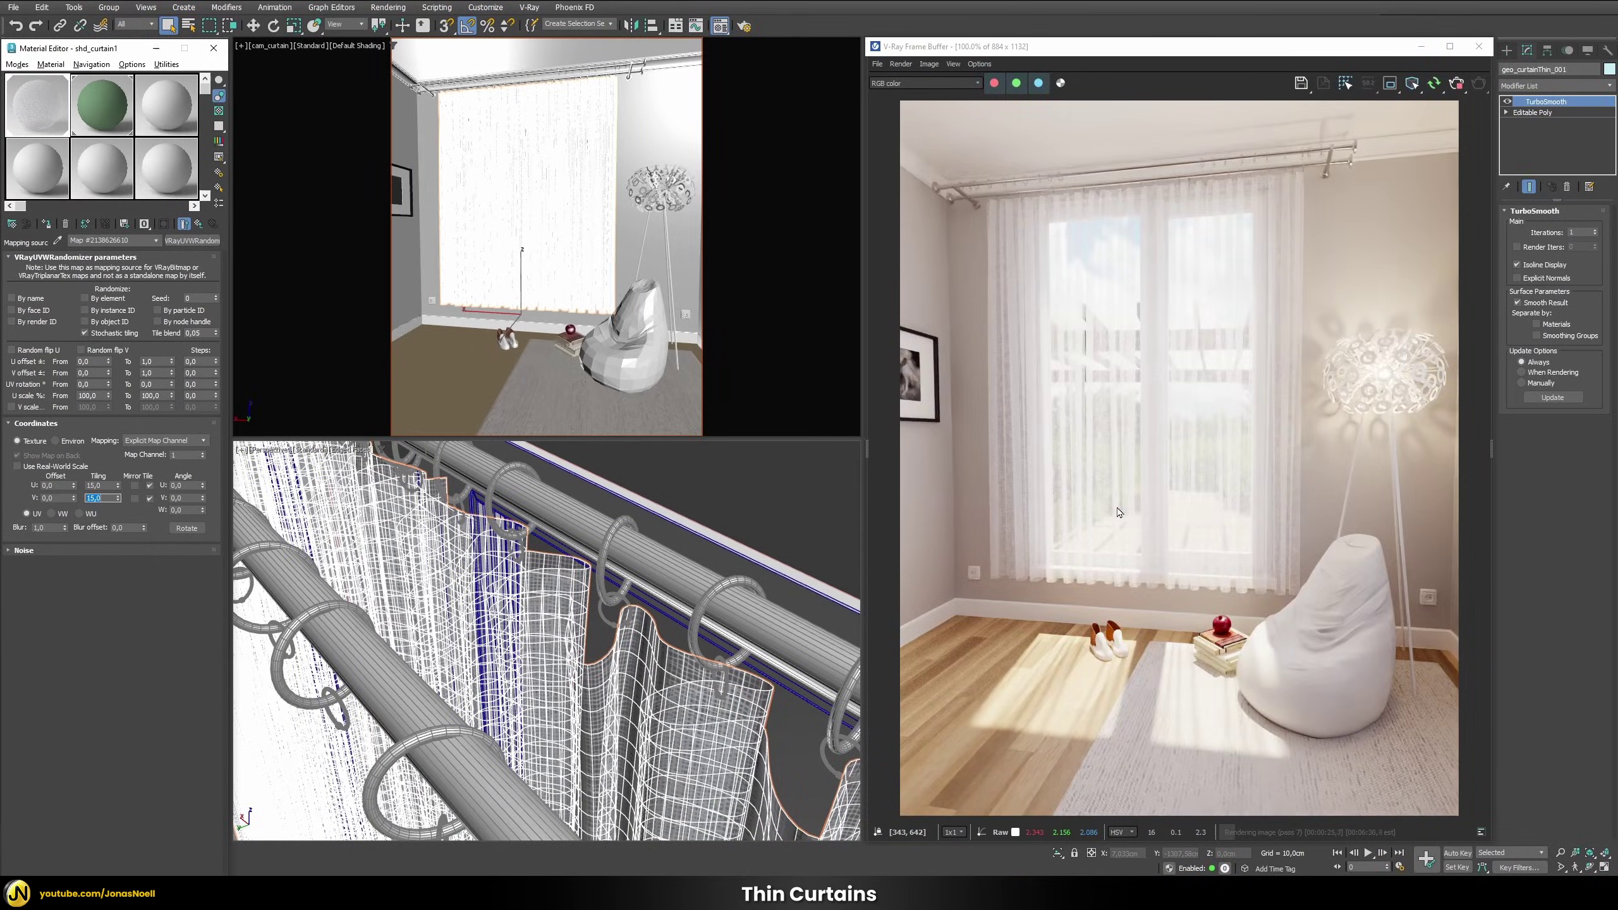
Examine the finely tiled curtain fabric in the render and its lighting element, and restore the RGB color view.
{"action": "scroll", "coordinate": [1119, 512], "scroll_direction": "up", "scroll_amount": 2}
{"action": "scroll", "coordinate": [996, 505], "scroll_direction": "down", "scroll_amount": 1}
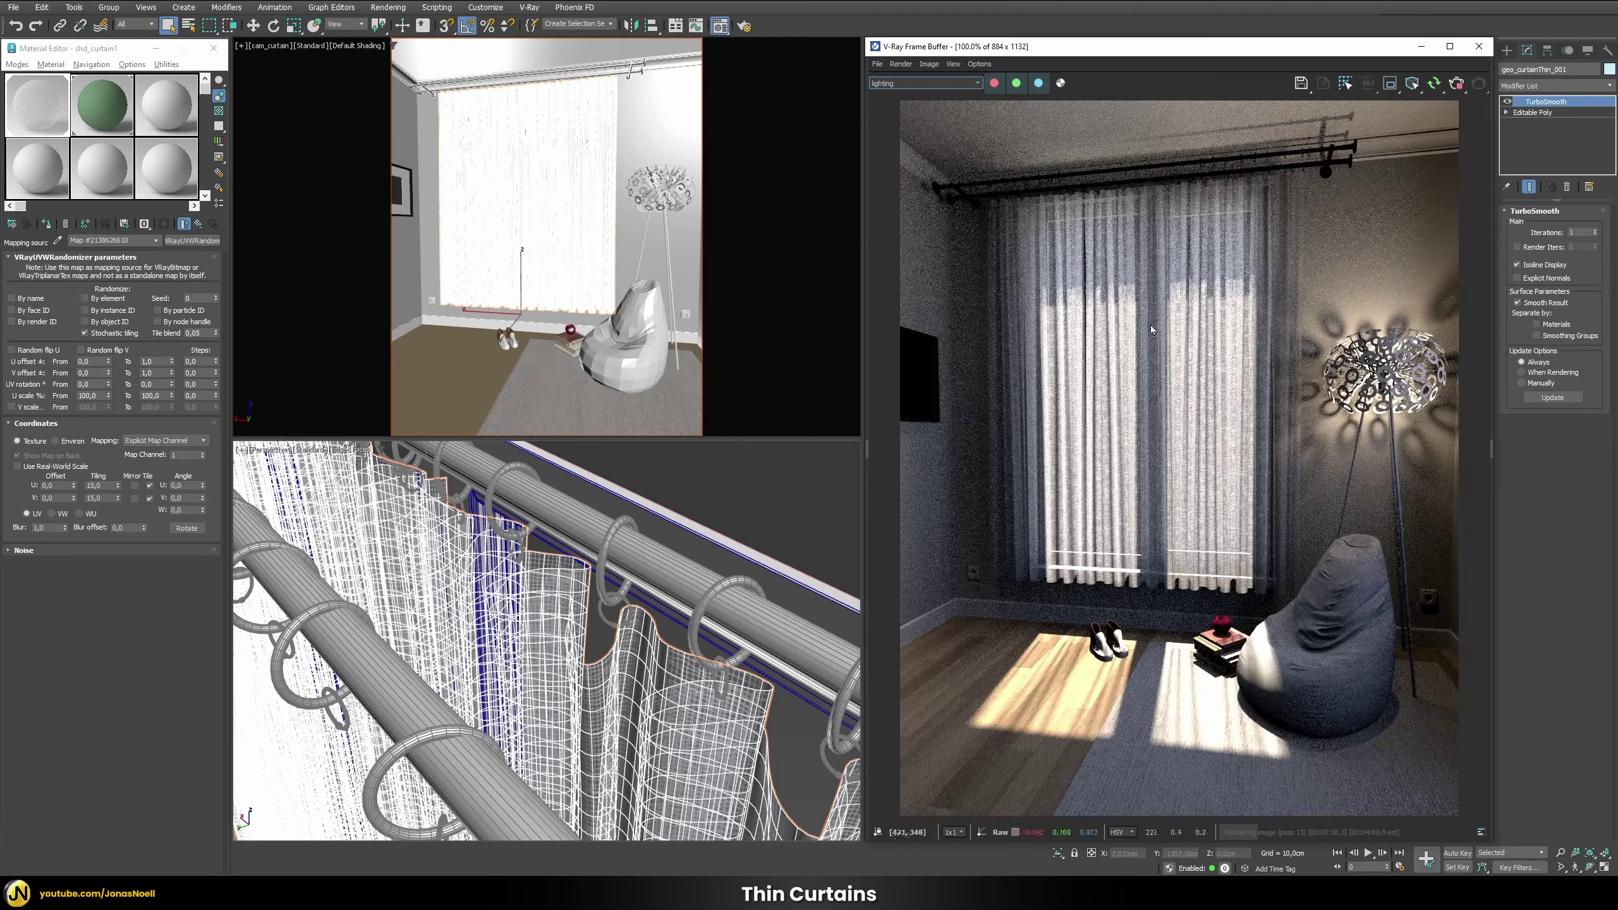
{"action": "left_click", "coordinate": [910, 96]}
{"action": "left_click", "coordinate": [903, 95]}
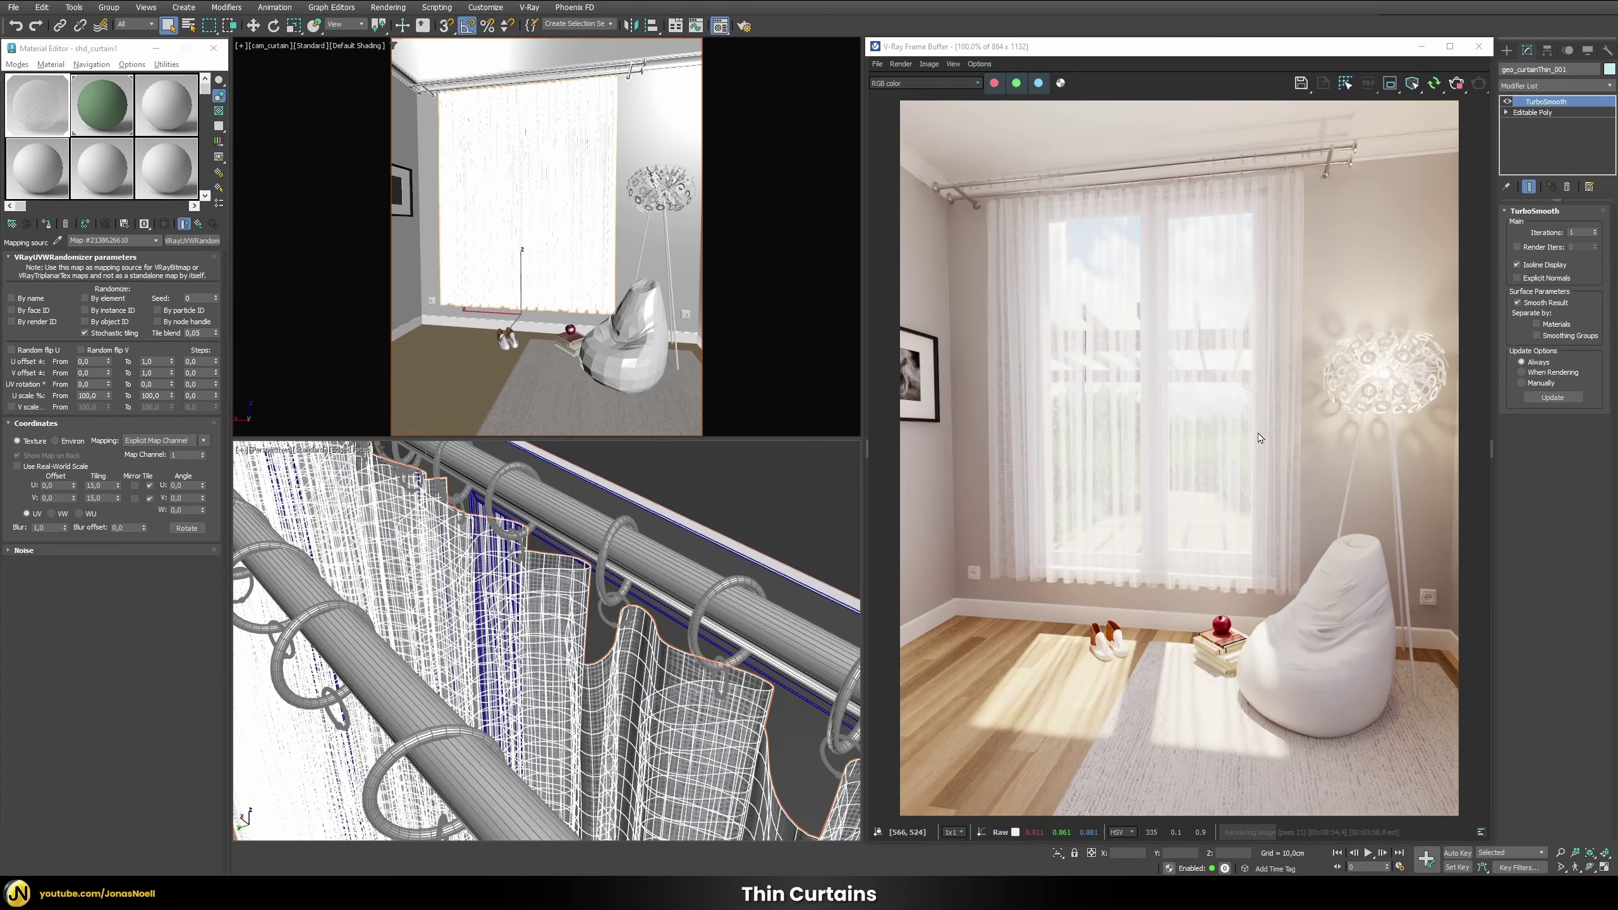
Convert the opacity bitmap of shd_curtain1 to a Composite map, keeping the bitmap as Layer 1.
{"action": "left_click", "coordinate": [195, 226]}
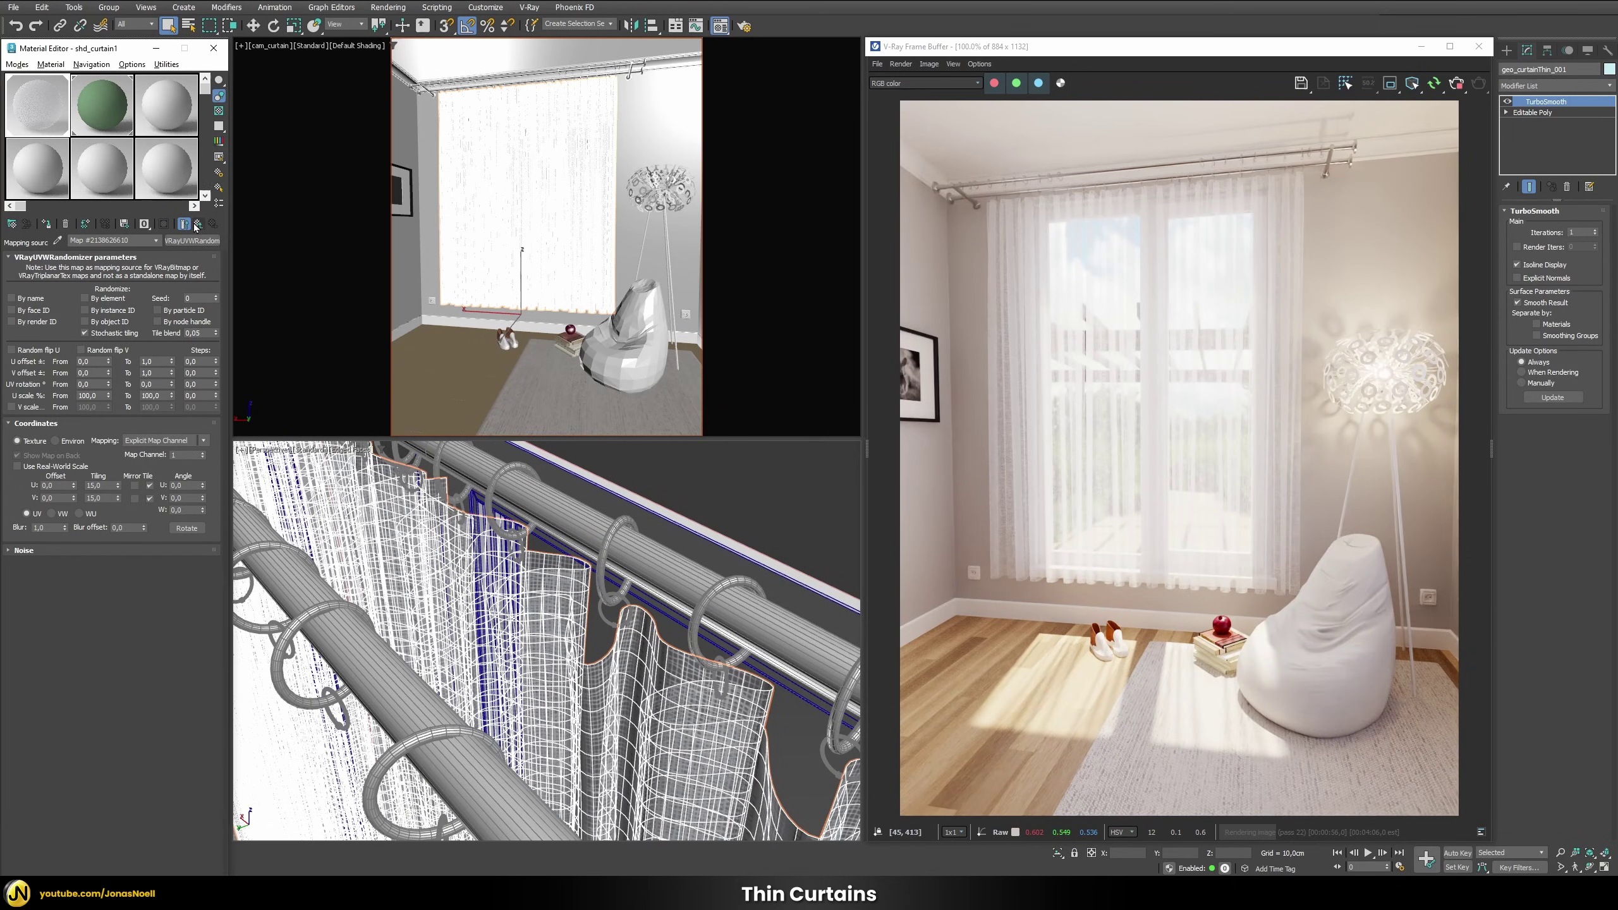
{"action": "left_click", "coordinate": [197, 225]}
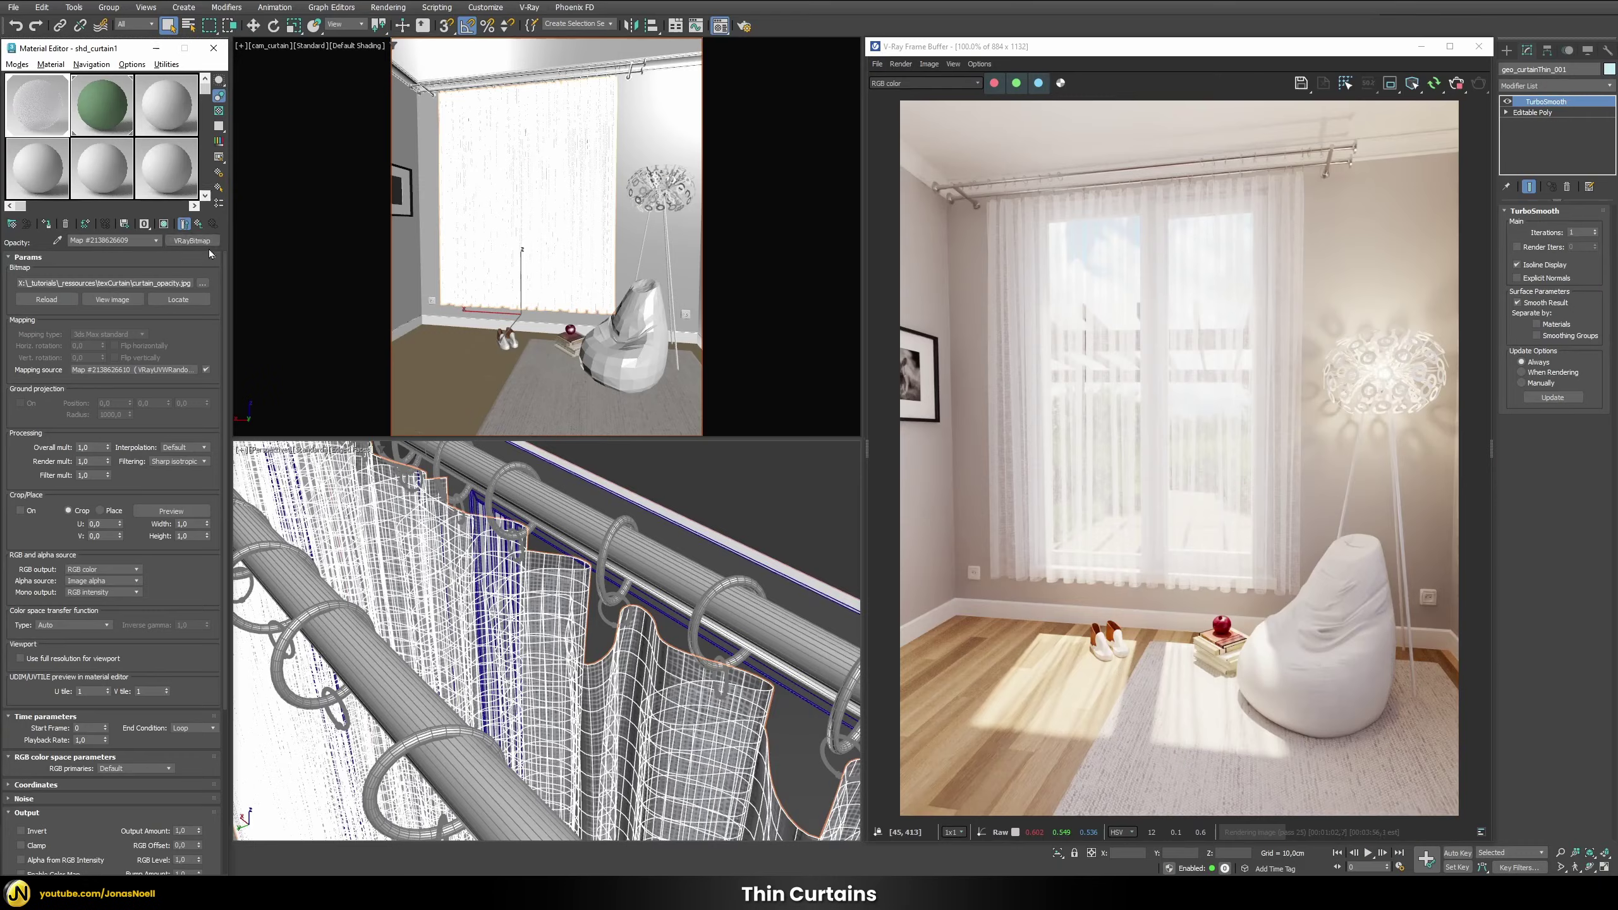
{"action": "left_click", "coordinate": [207, 242]}
{"action": "type", "text": "com"}
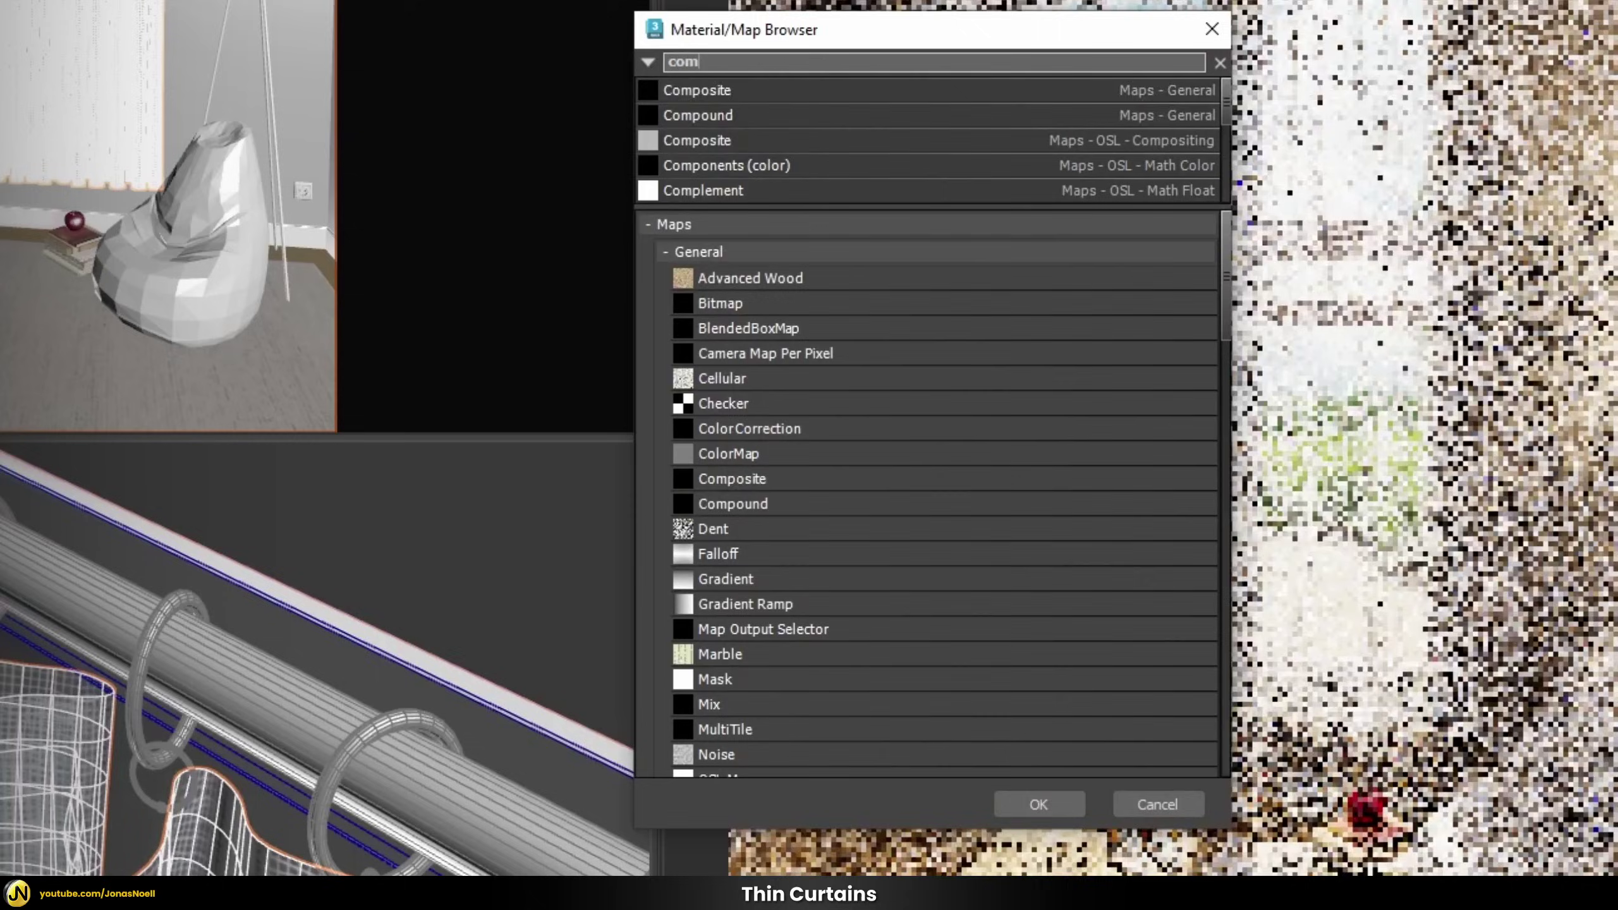
{"action": "key", "text": "Down"}
{"action": "key", "text": "Return"}
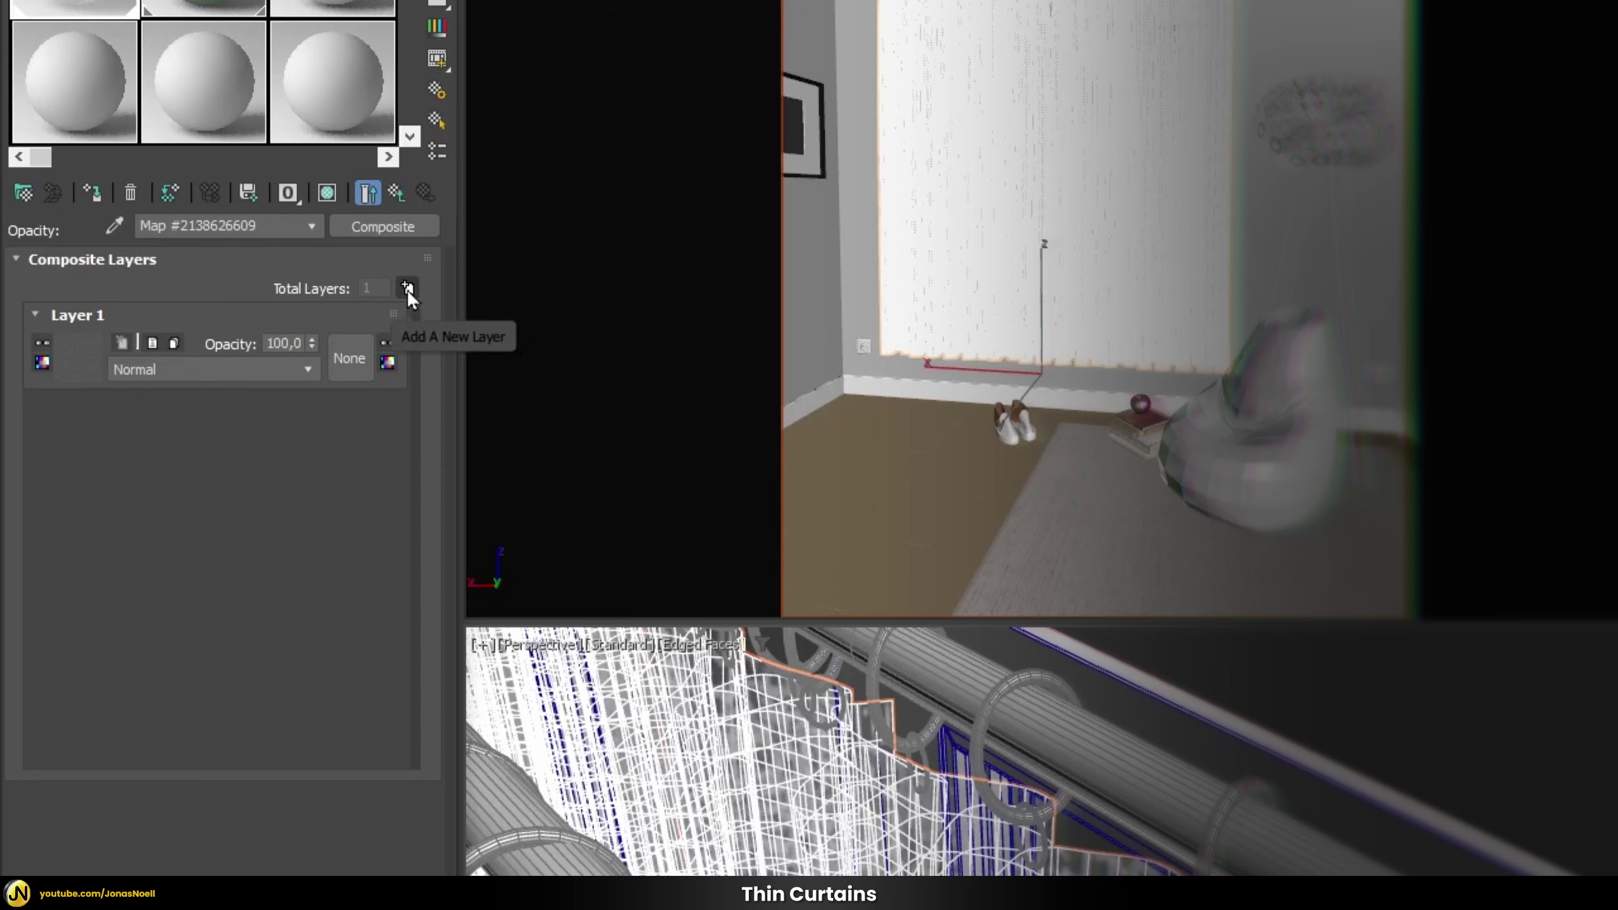
Add Layer 2 to the composite with a pasted copy of the Gradient Ramp, review it, and set the layer's blending mode to Screen.
{"action": "left_click", "coordinate": [407, 288]}
{"action": "right_click", "coordinate": [88, 350]}
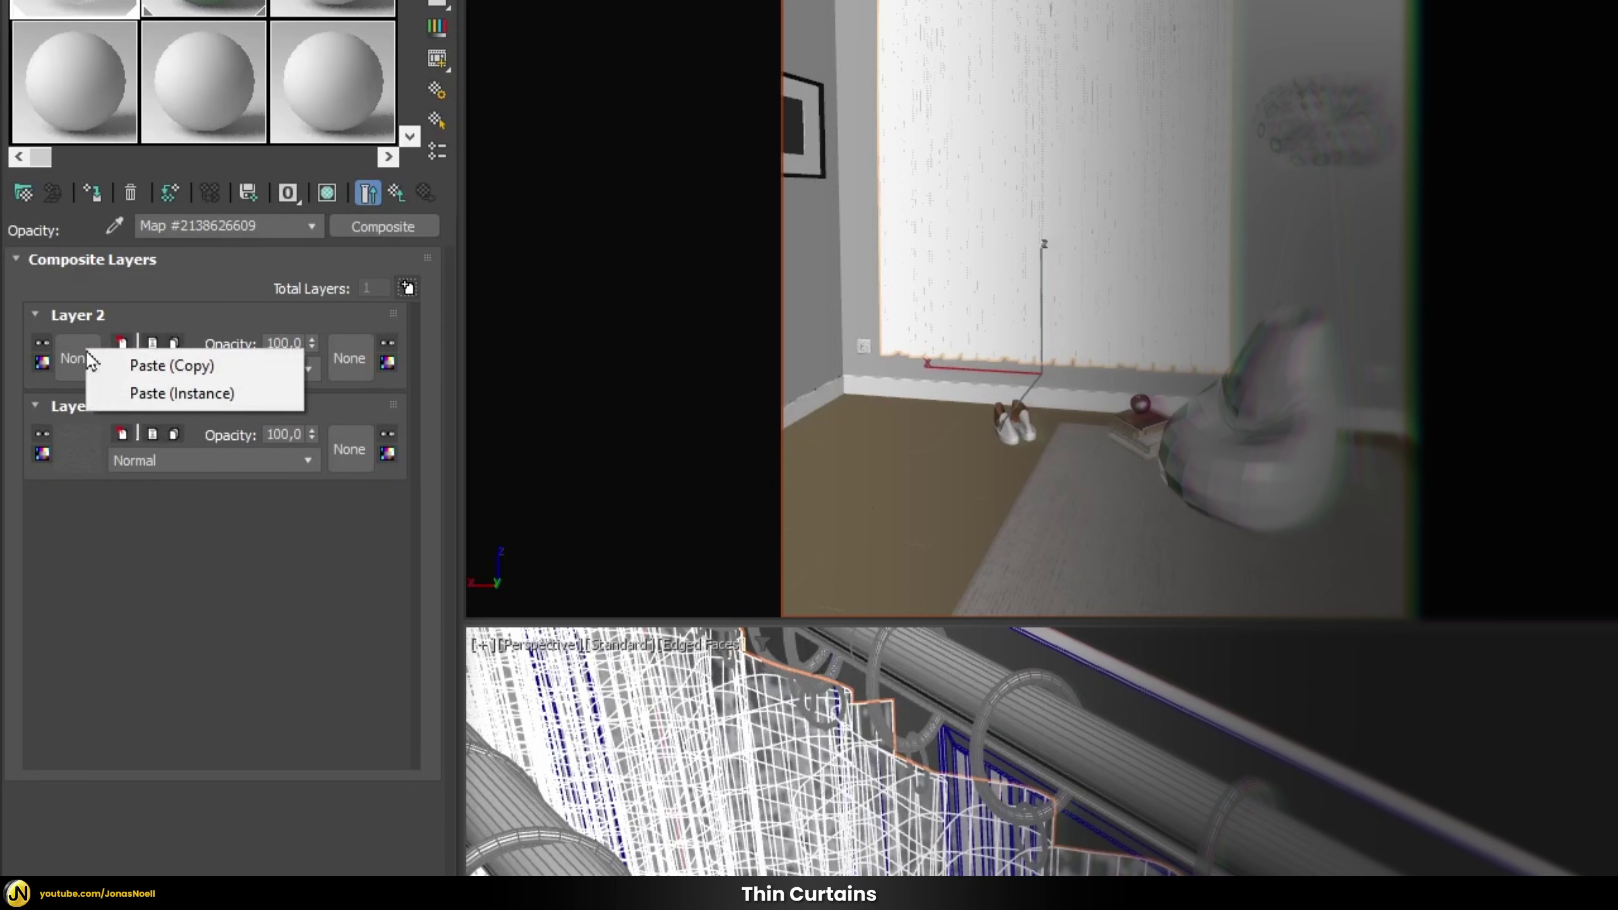
{"action": "left_click", "coordinate": [163, 365]}
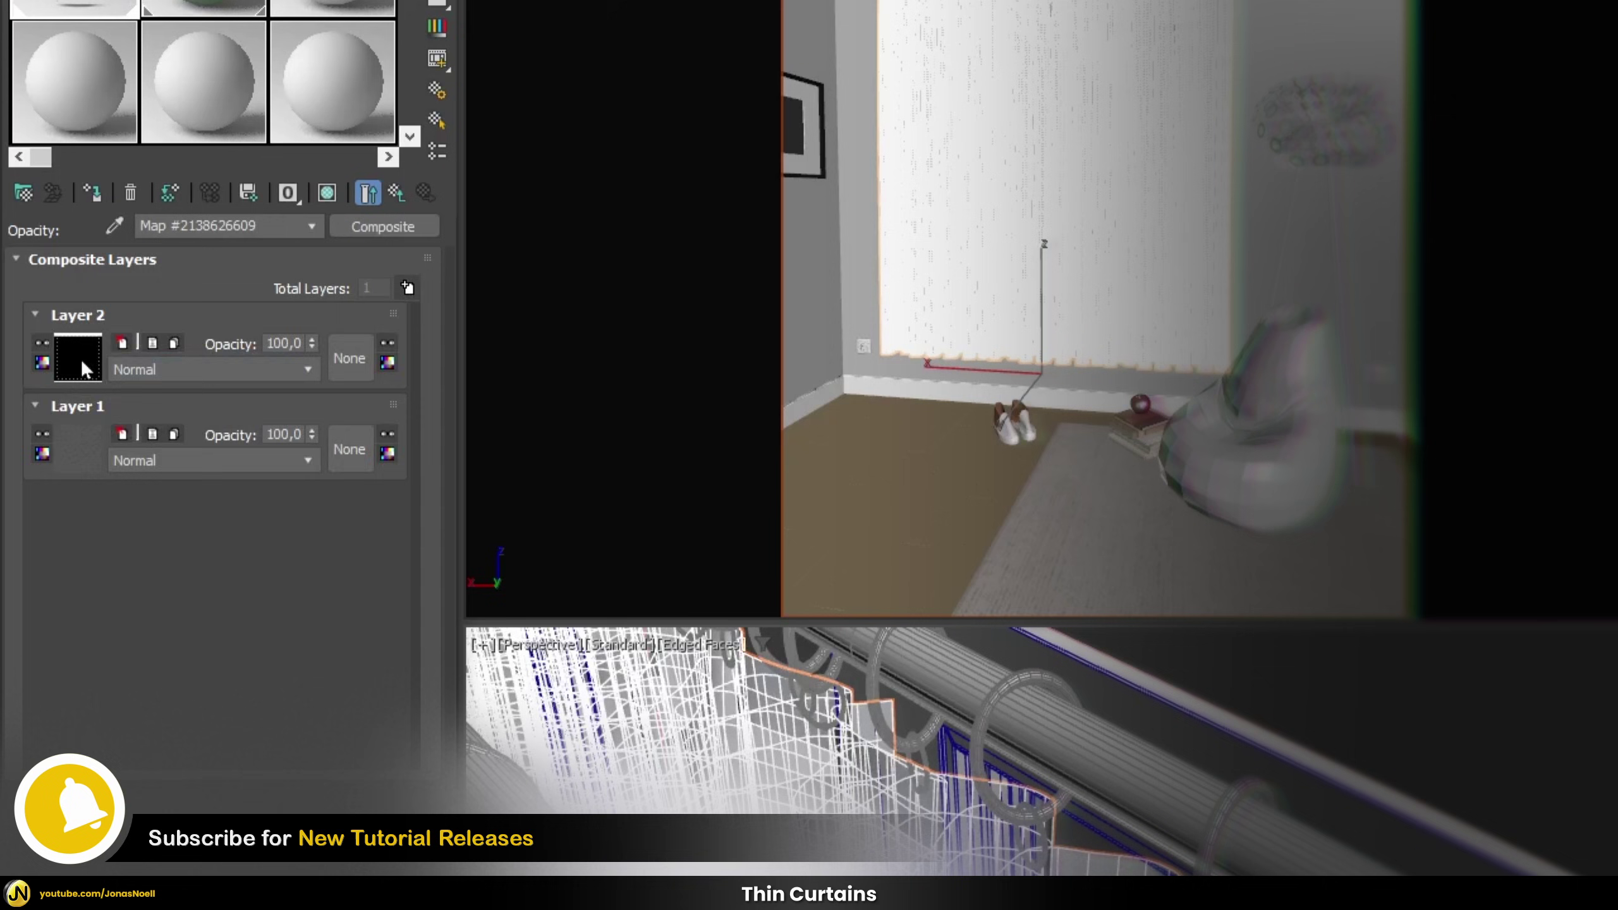
{"action": "left_click", "coordinate": [81, 359]}
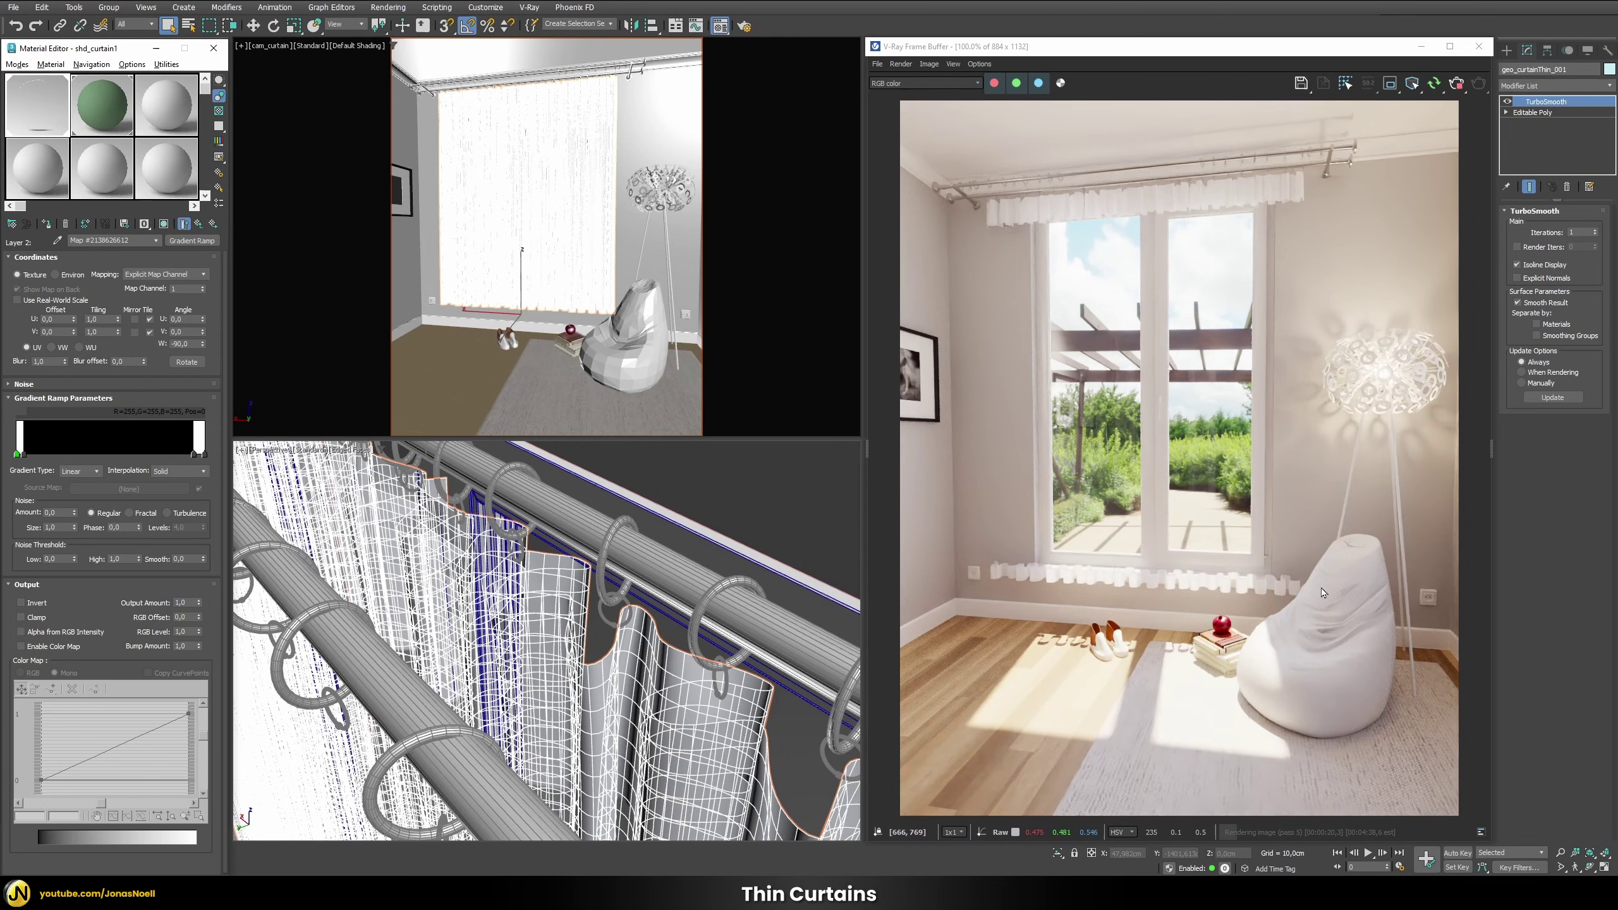
{"action": "left_click", "coordinate": [199, 226]}
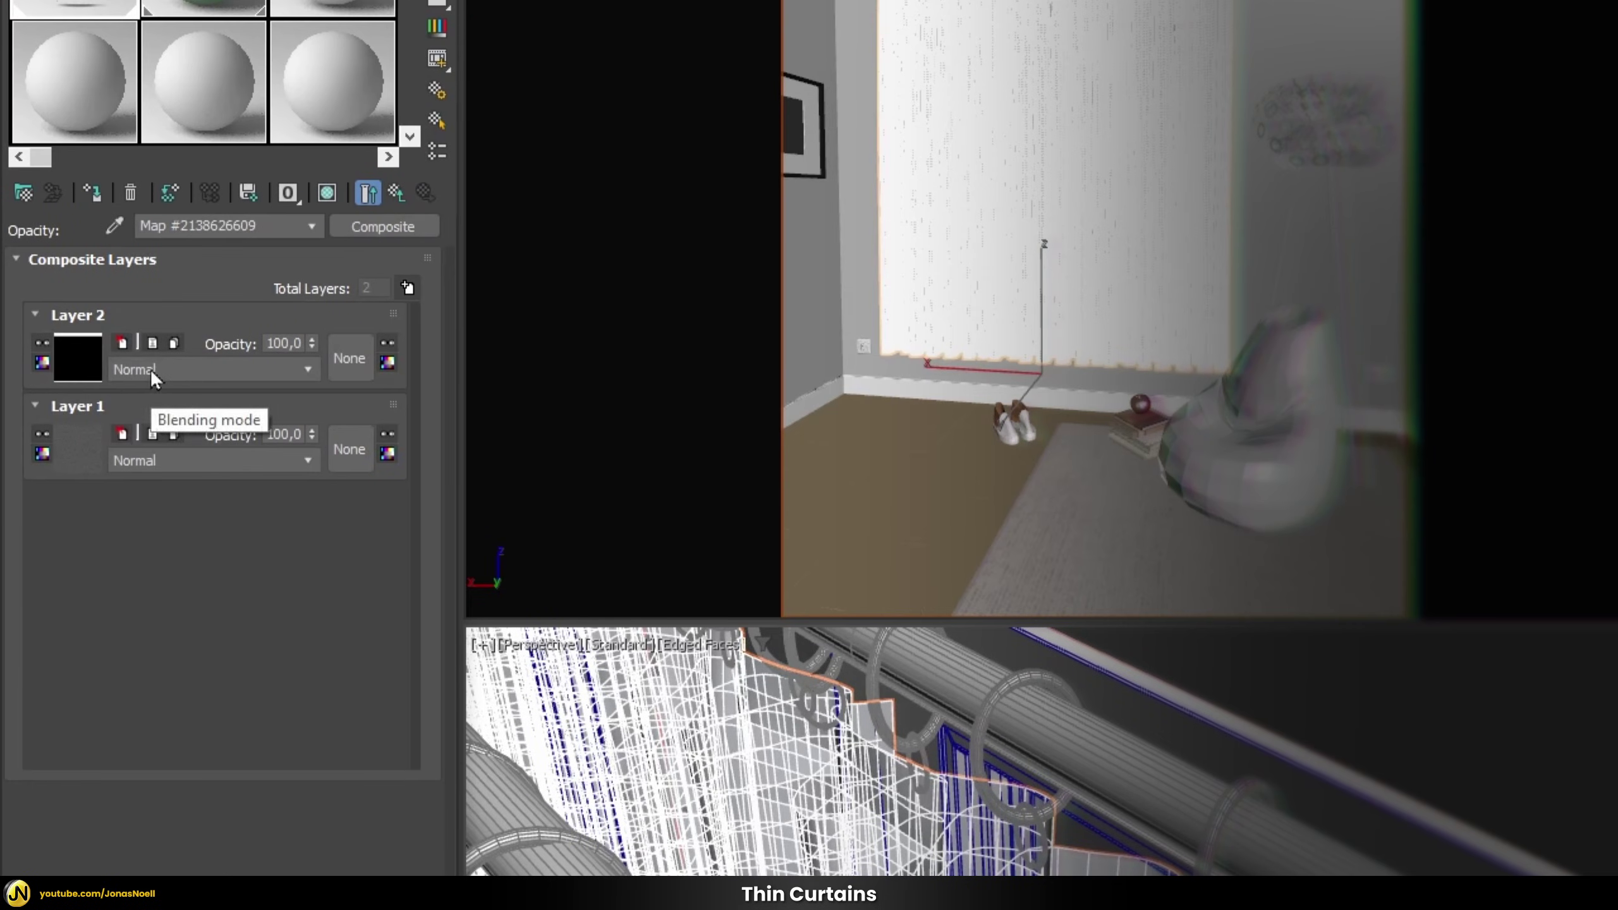
{"action": "left_click", "coordinate": [144, 363]}
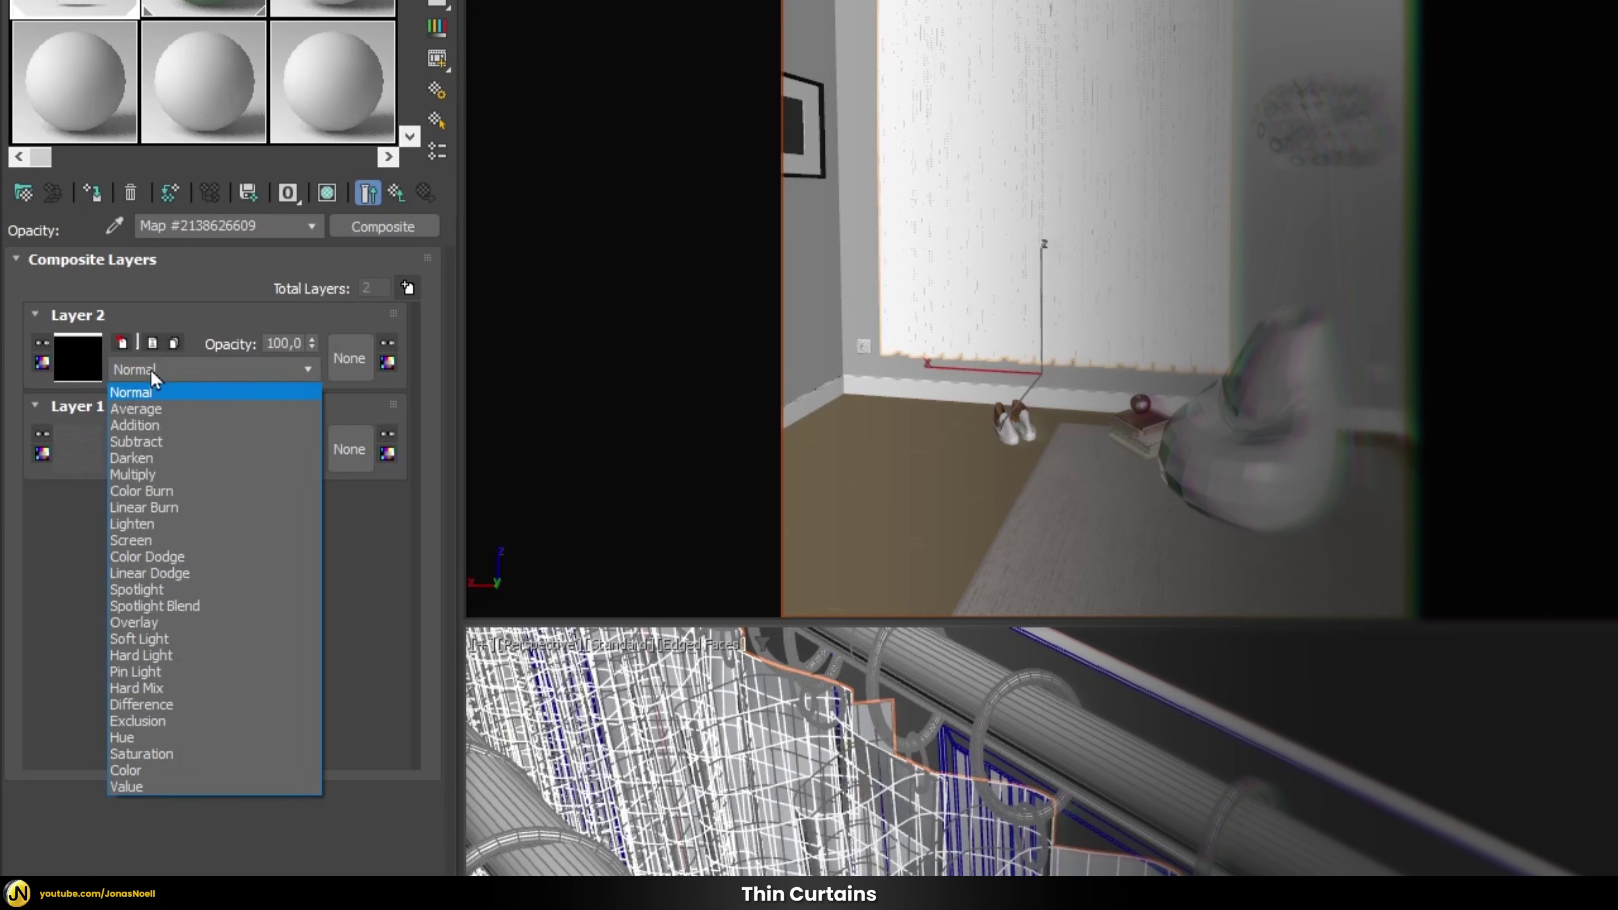
{"action": "left_click", "coordinate": [151, 539]}
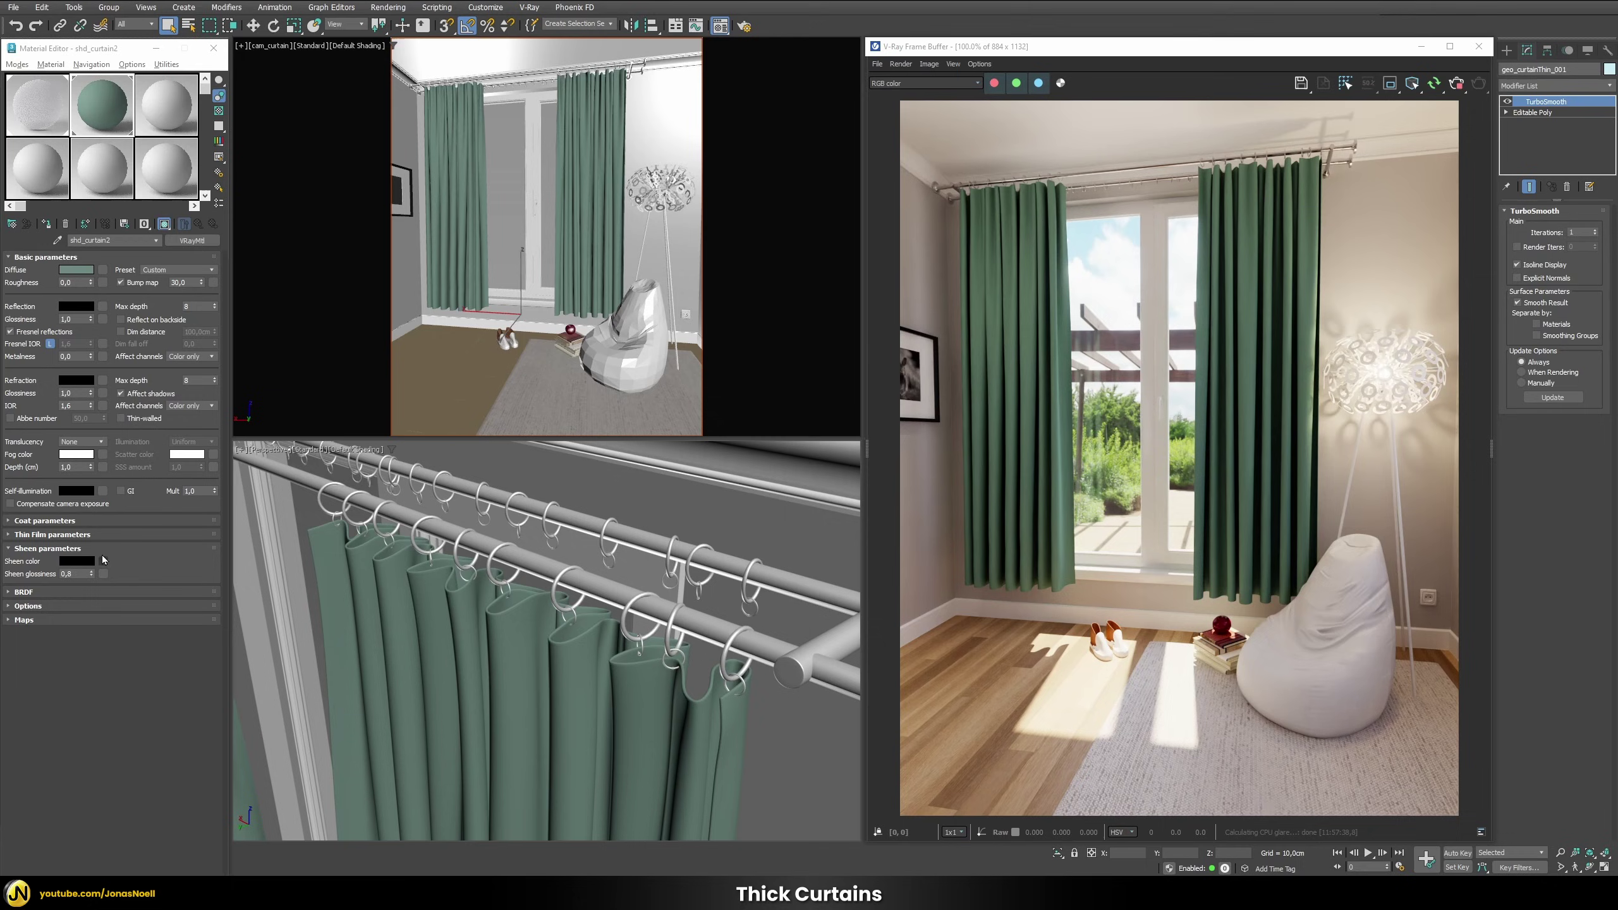
Set the sheen color of shd_curtain2 to white and load curtain_color.jpg as its diffuse bitmap.
{"action": "left_click", "coordinate": [77, 560]}
{"action": "left_click_drag", "start_coordinate": [235, 468], "coordinate": [277, 483]}
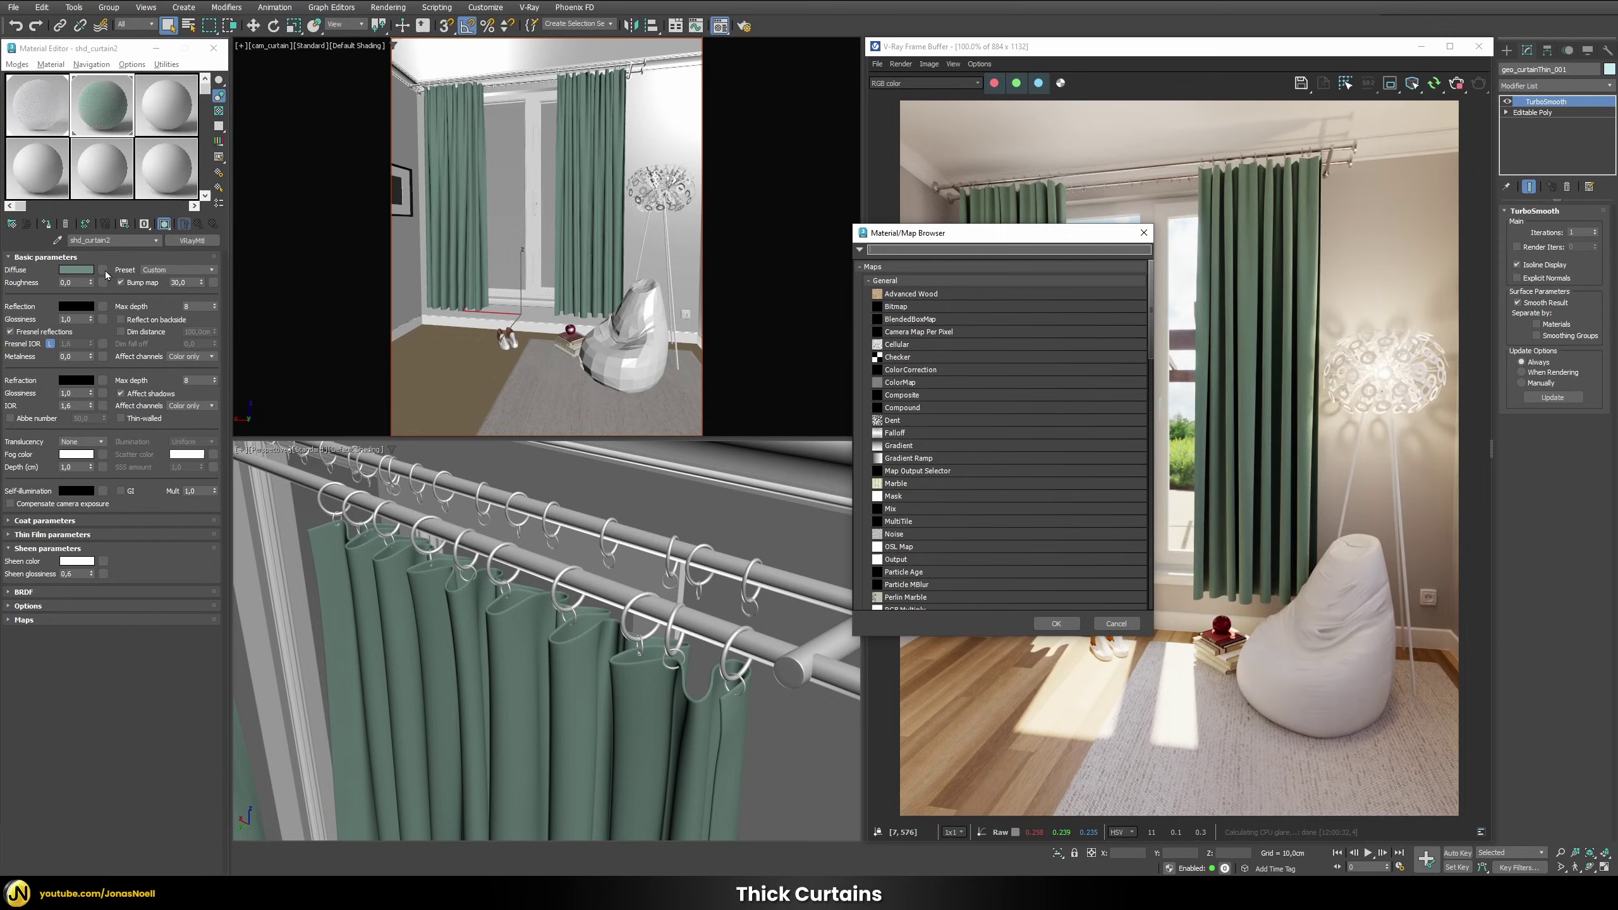
{"action": "key", "text": "Return"}
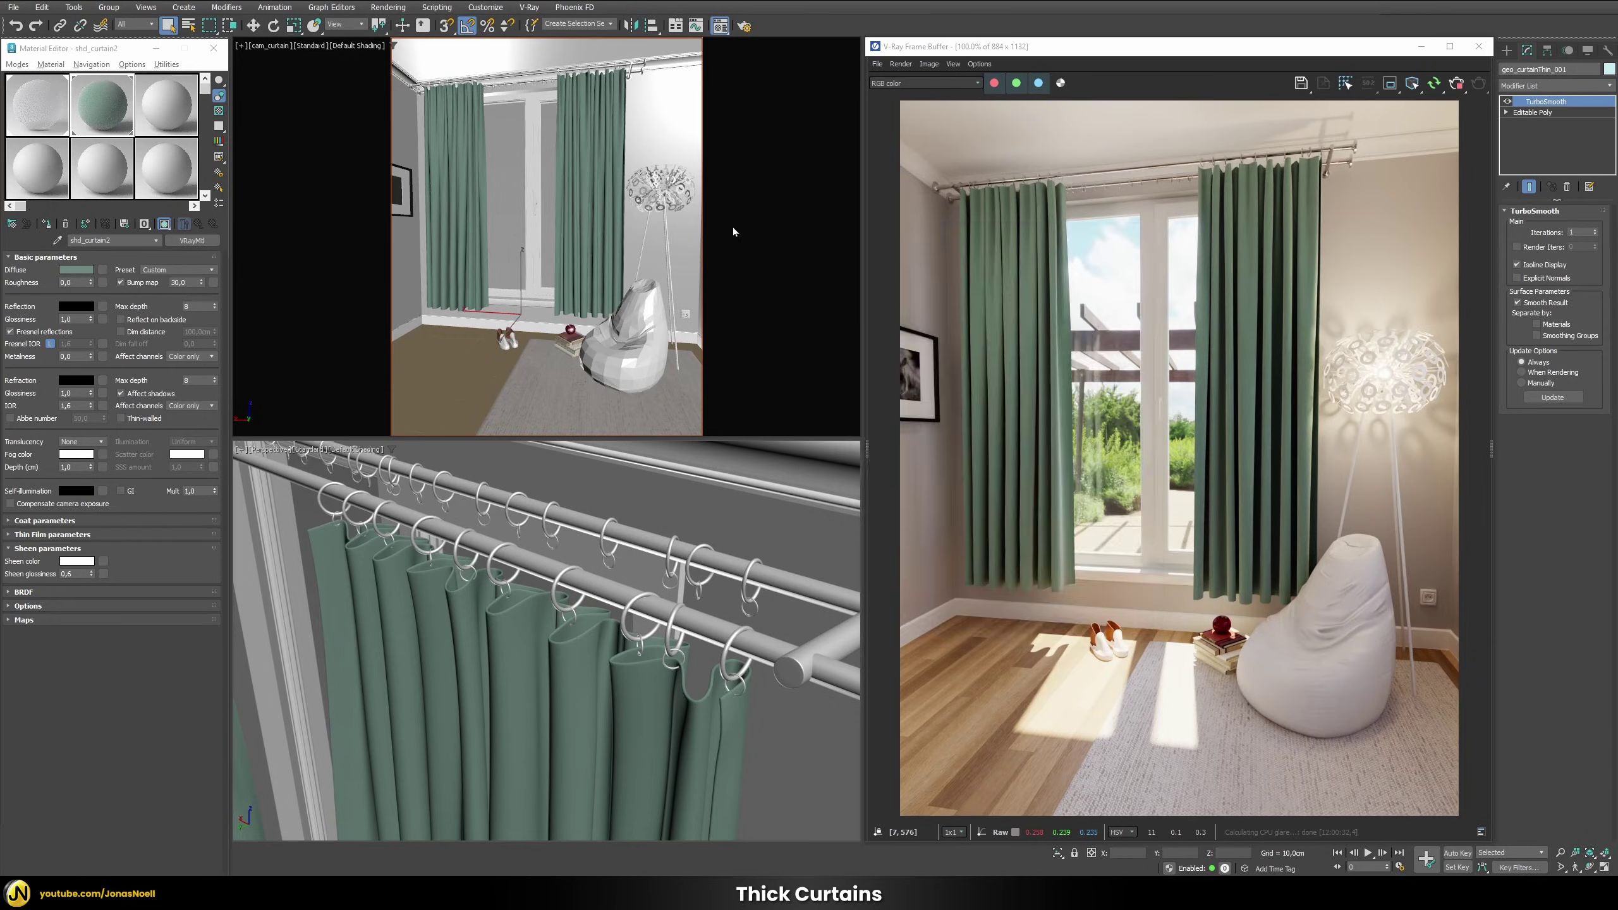
{"action": "left_click", "coordinate": [136, 121]}
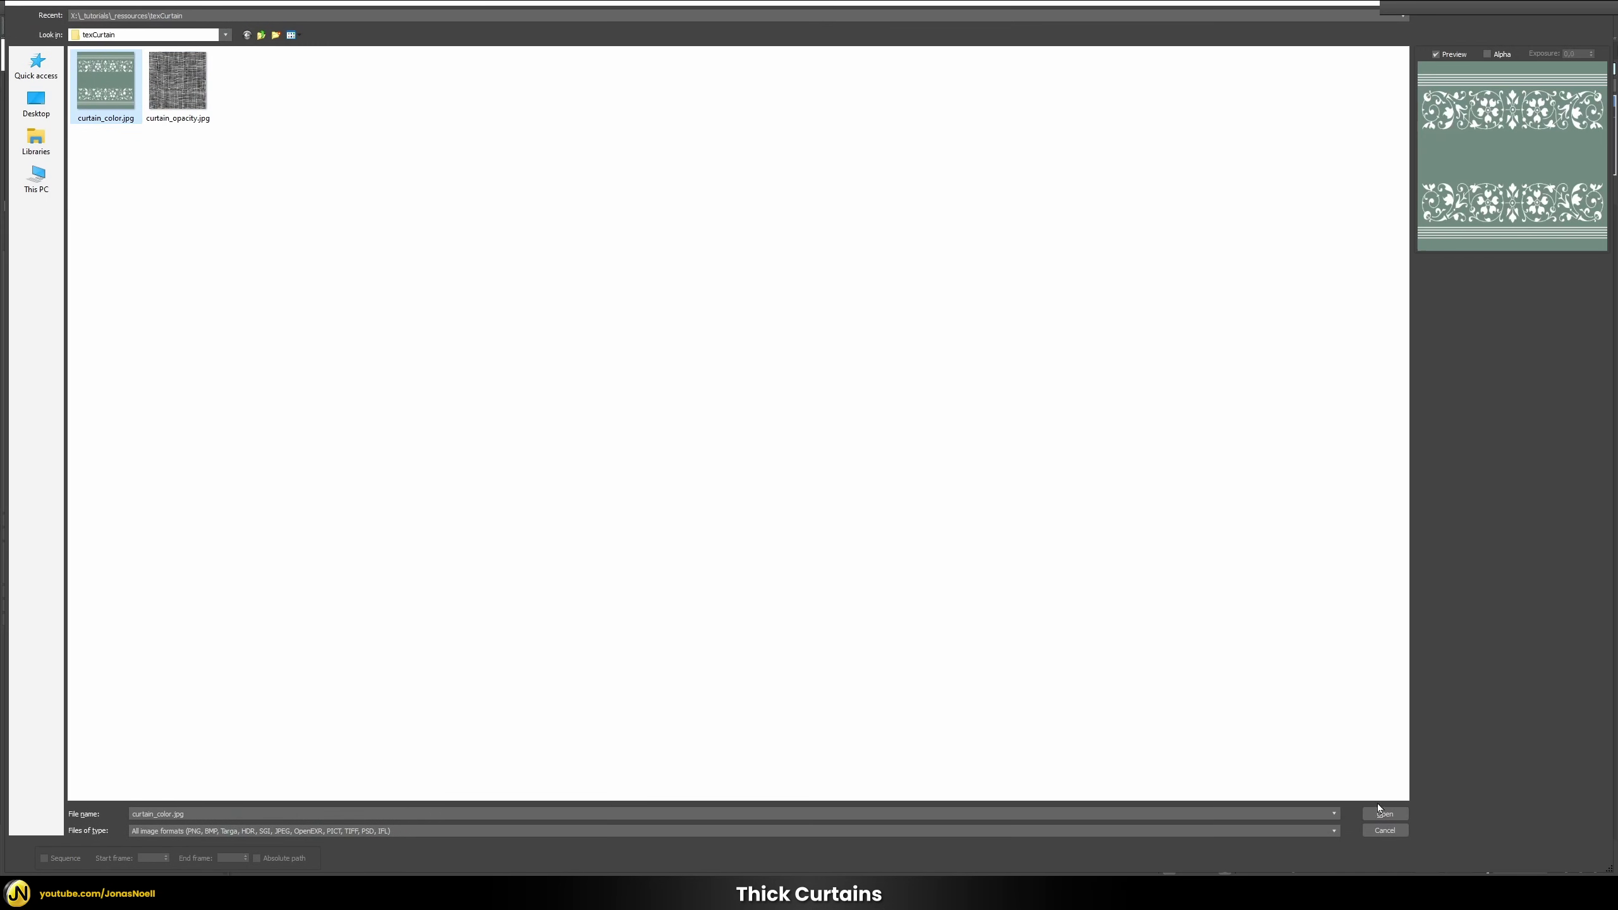
{"action": "left_click", "coordinate": [1401, 816]}
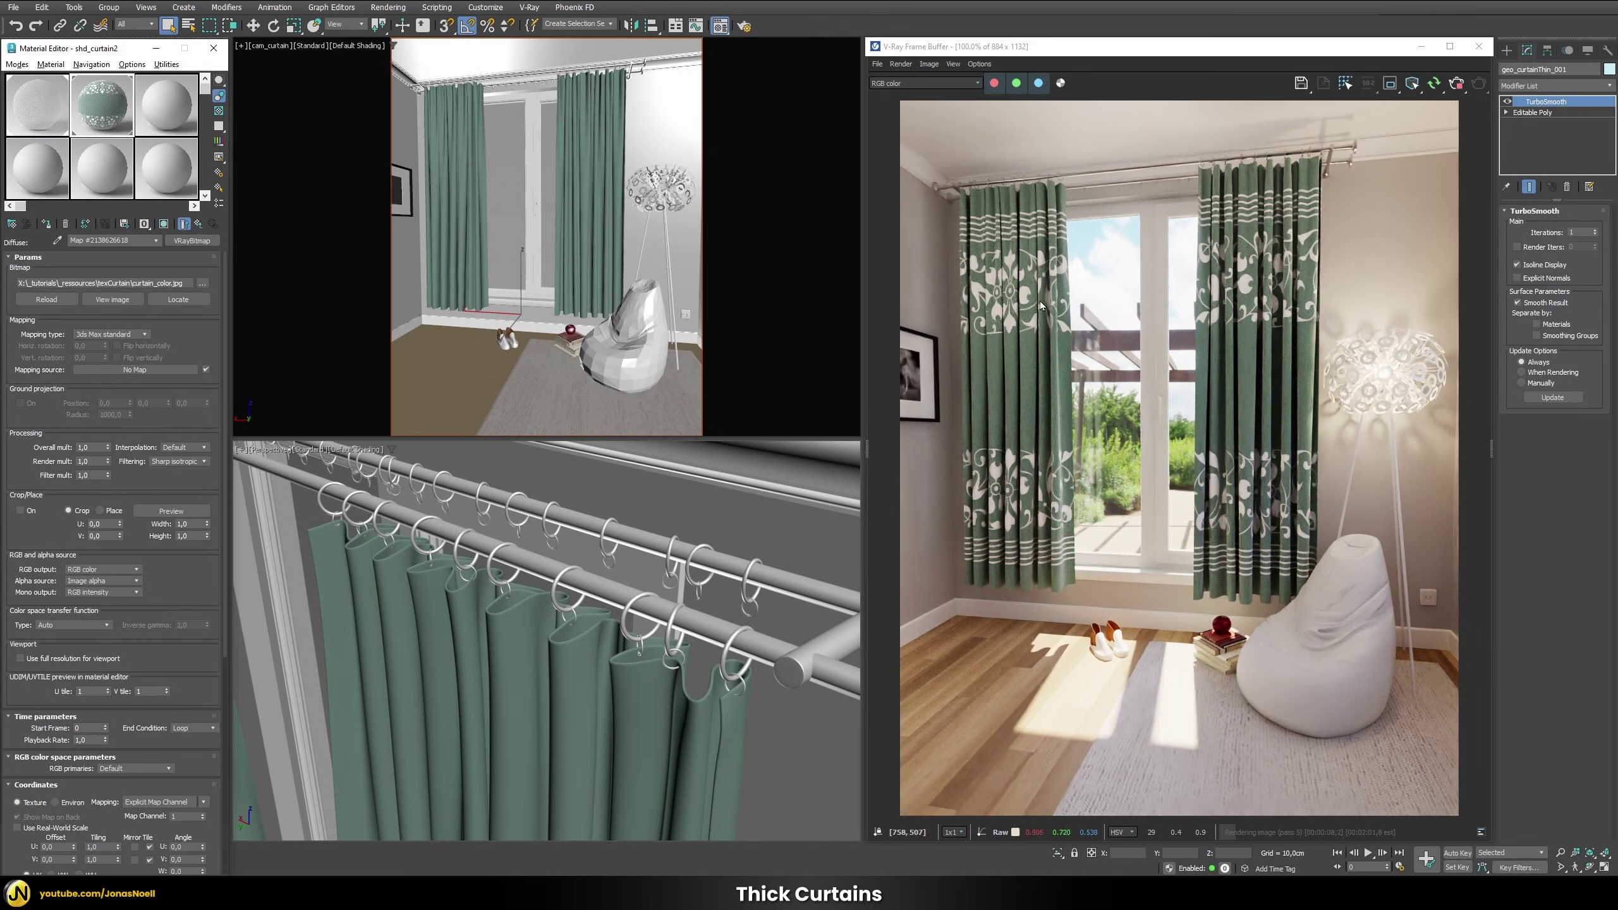
{"action": "left_click", "coordinate": [197, 224]}
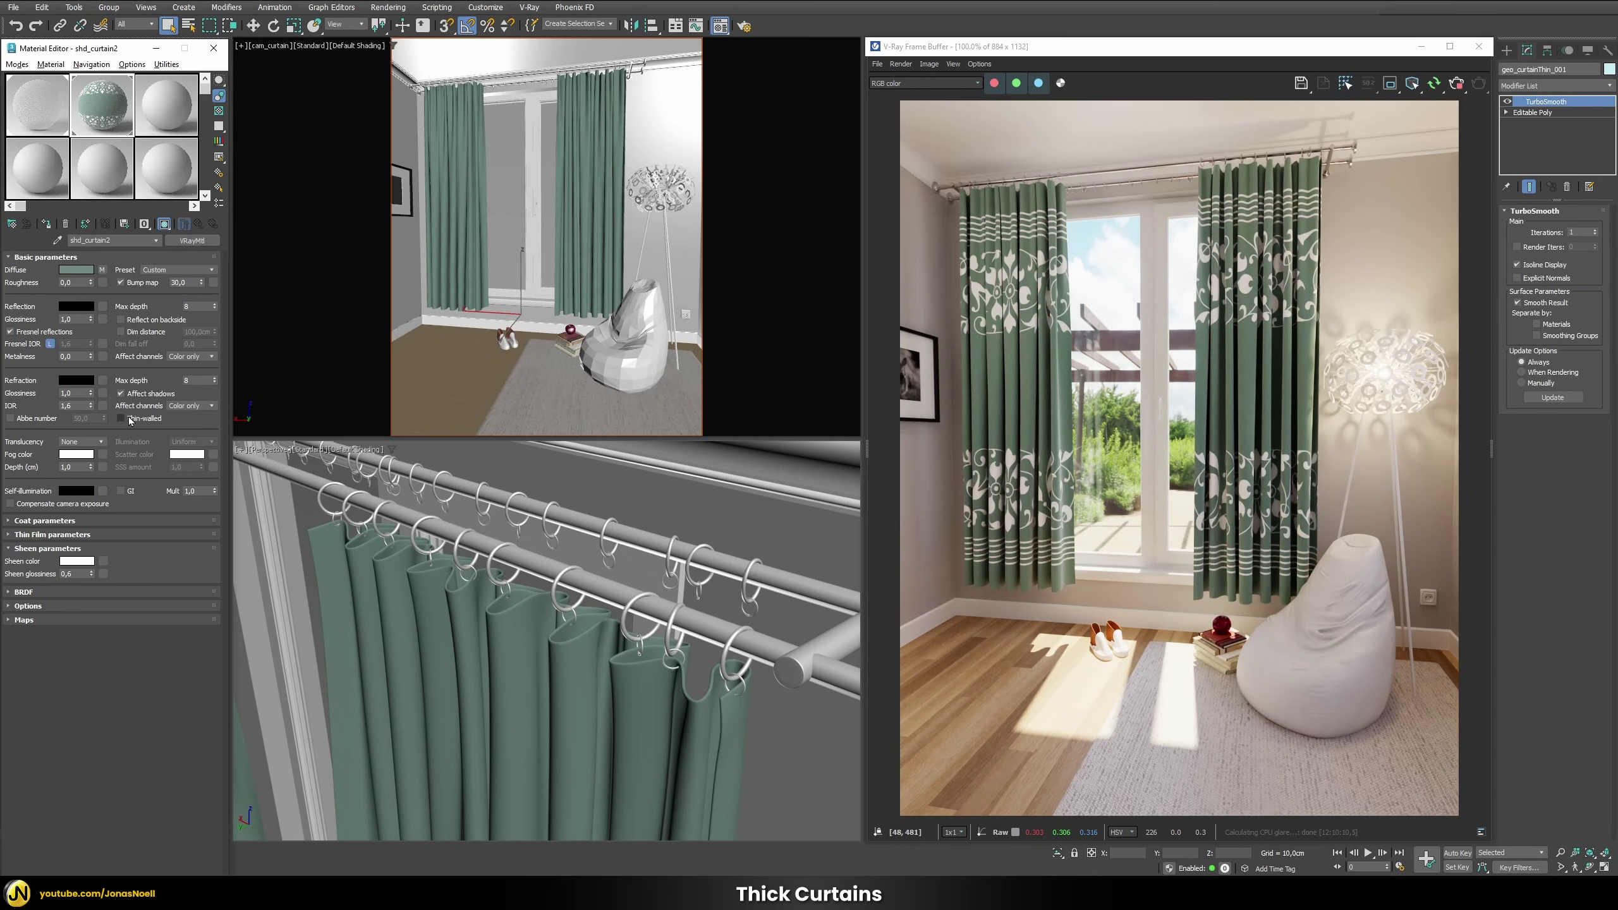
Select the thick curtain and examine its fabric thickness and folds near the rod.
{"action": "scroll", "coordinate": [547, 574], "scroll_direction": "up", "scroll_amount": 5}
{"action": "middle_click_drag", "start_coordinate": [547, 574], "coordinate": [572, 541]}
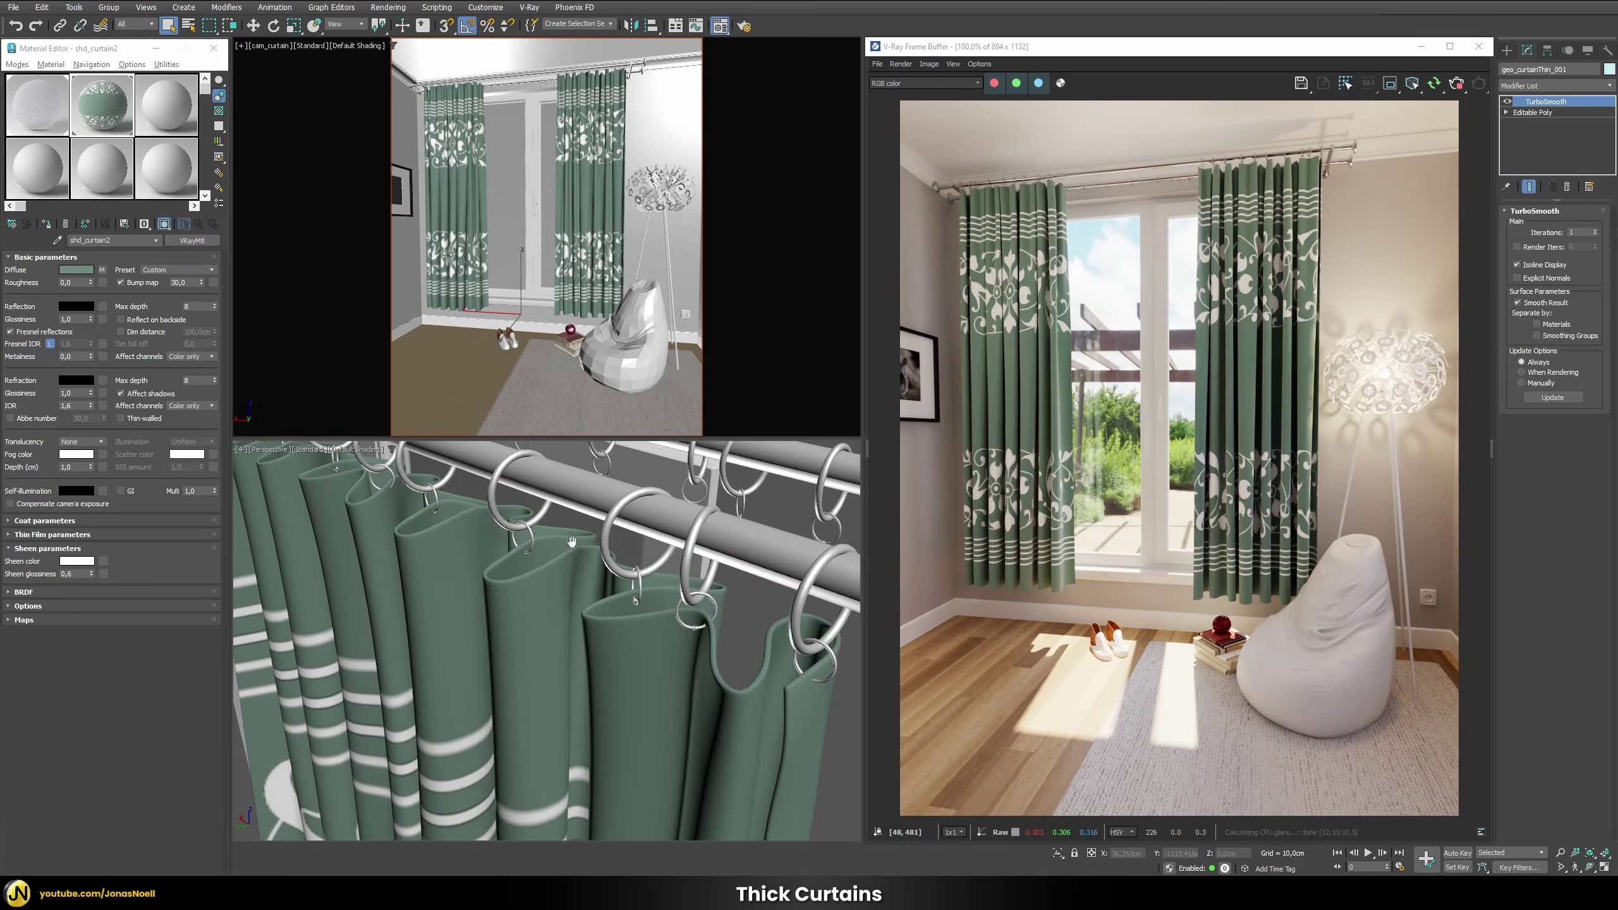
{"action": "scroll", "coordinate": [517, 576], "scroll_direction": "up", "scroll_amount": 4}
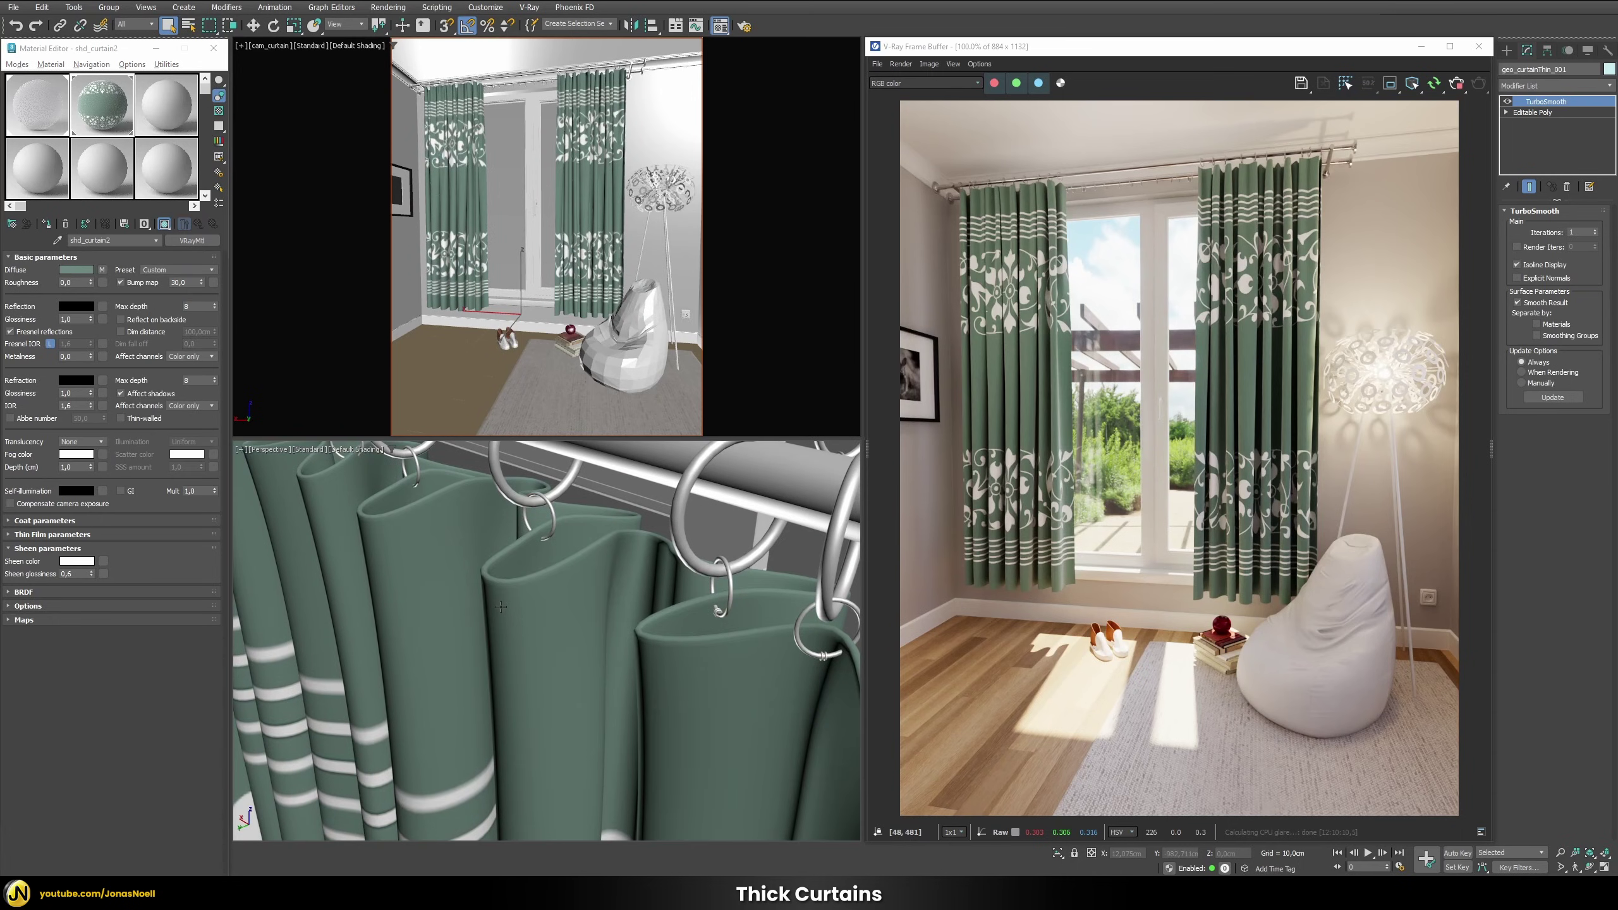
{"action": "left_click", "coordinate": [433, 610]}
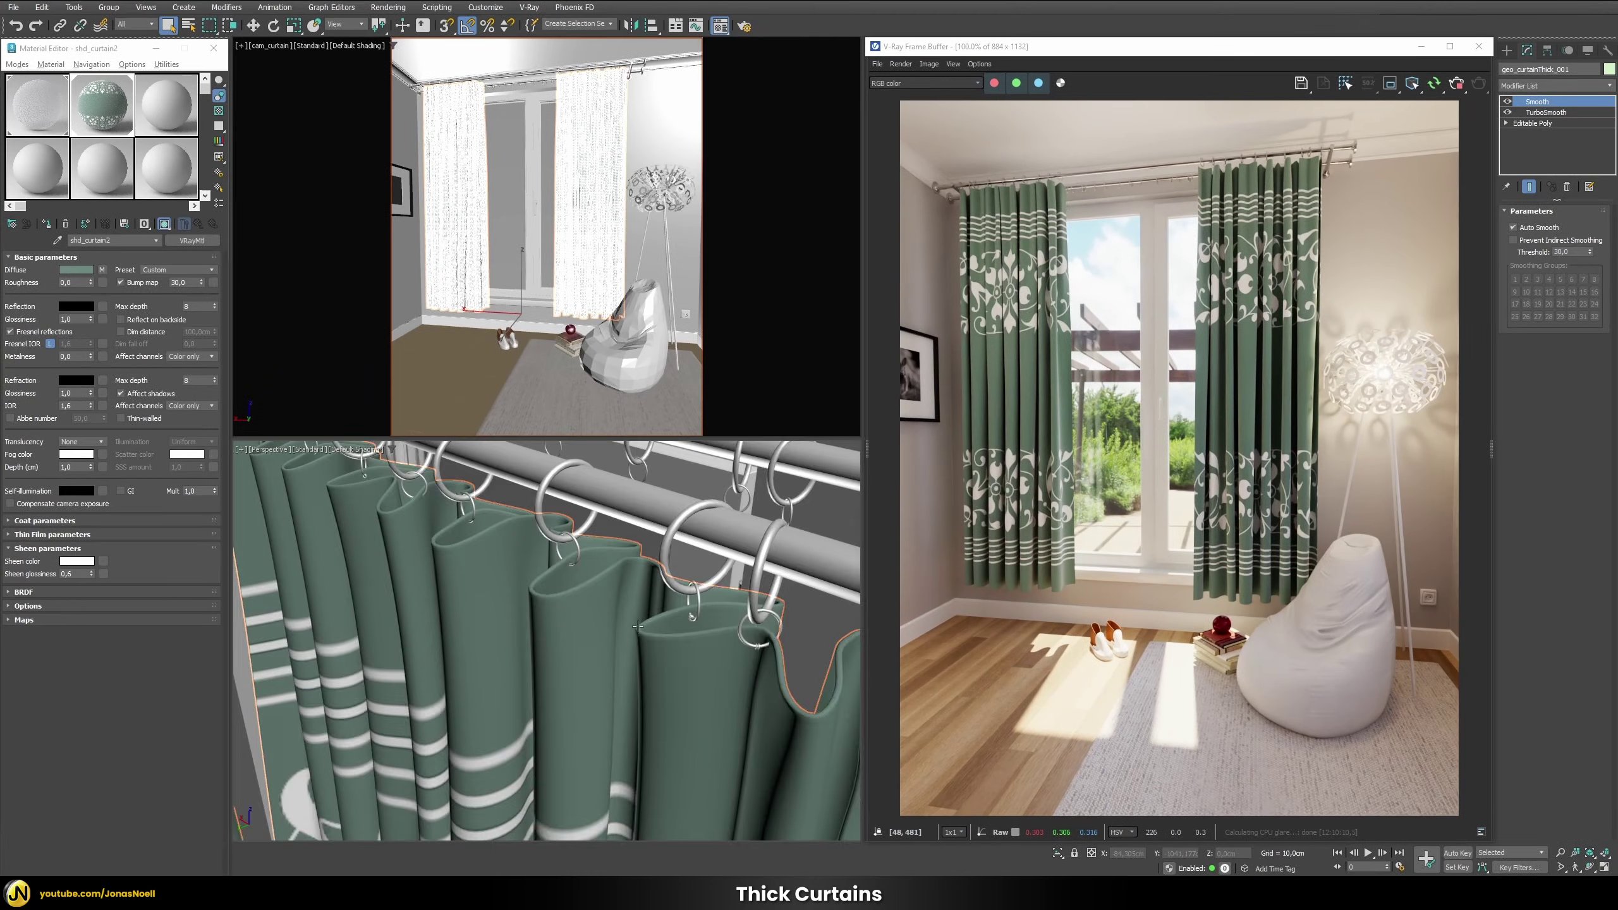
{"action": "scroll", "coordinate": [638, 626], "scroll_direction": "down", "scroll_amount": 5}
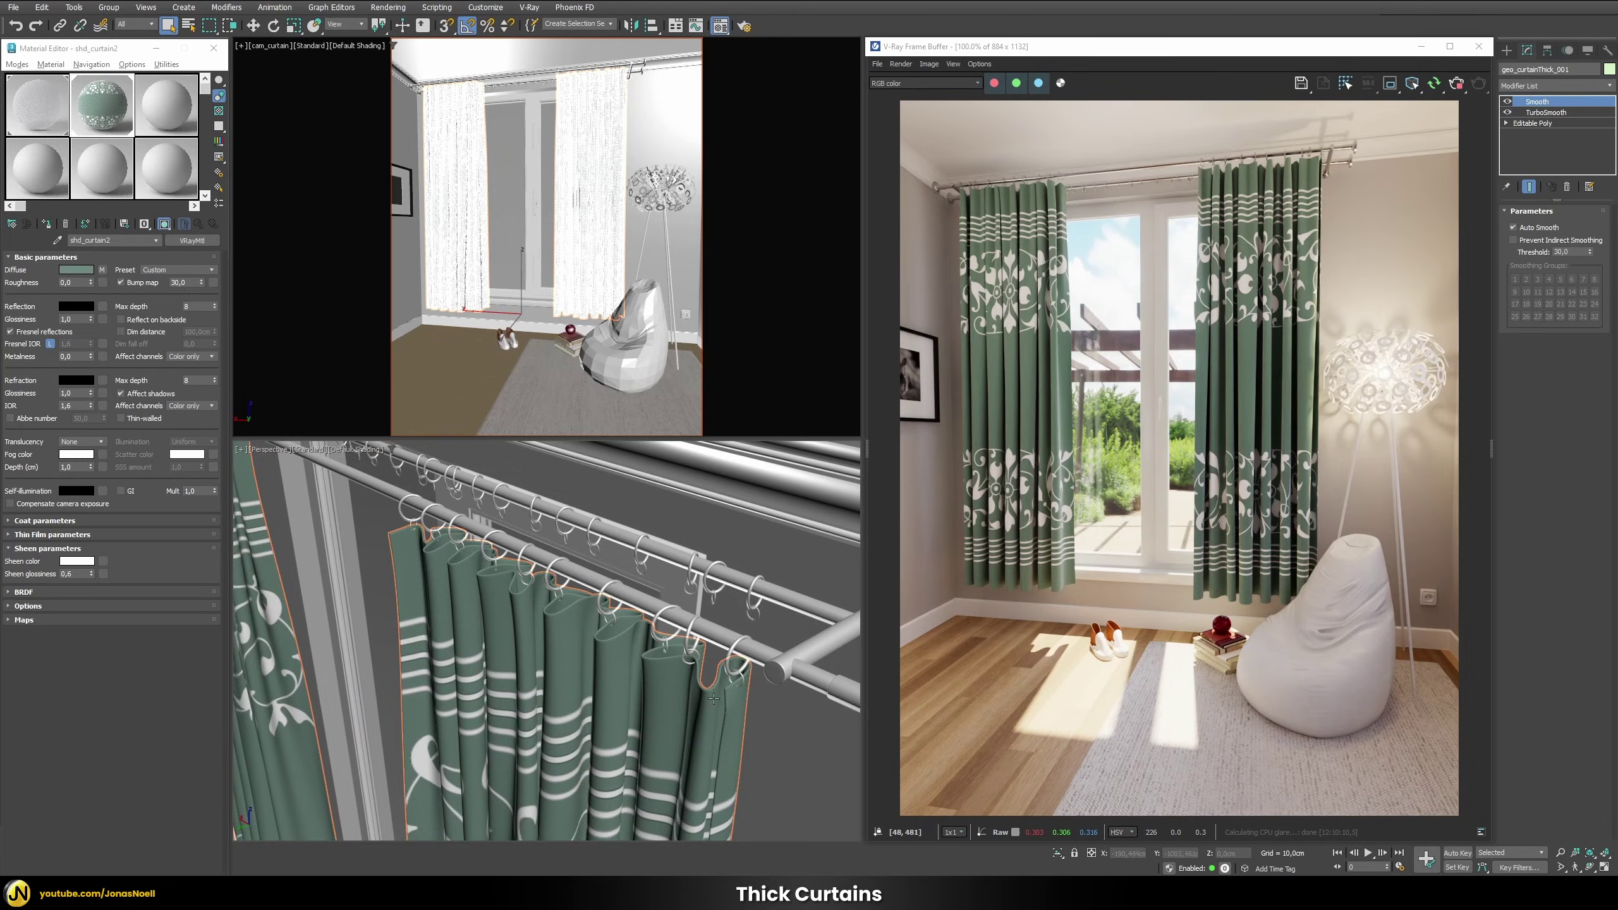
{"action": "scroll", "coordinate": [713, 698], "scroll_direction": "up", "scroll_amount": 5}
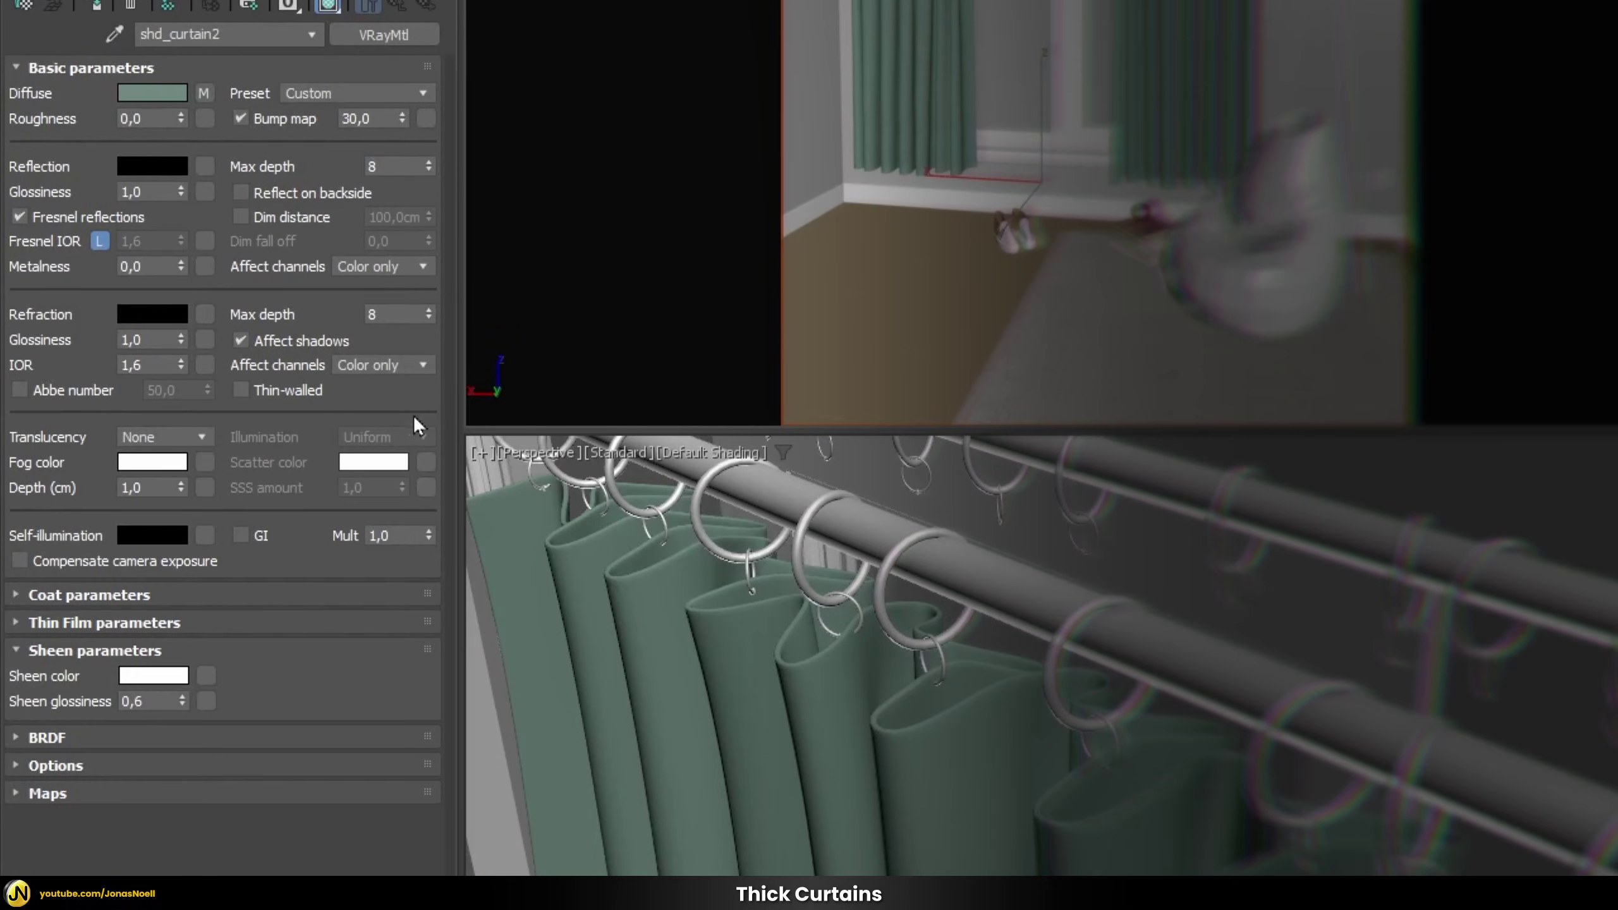
Set the translucency of shd_curtain2 to SSS and instance the diffuse map into its SSS color slot.
{"action": "left_click", "coordinate": [167, 437]}
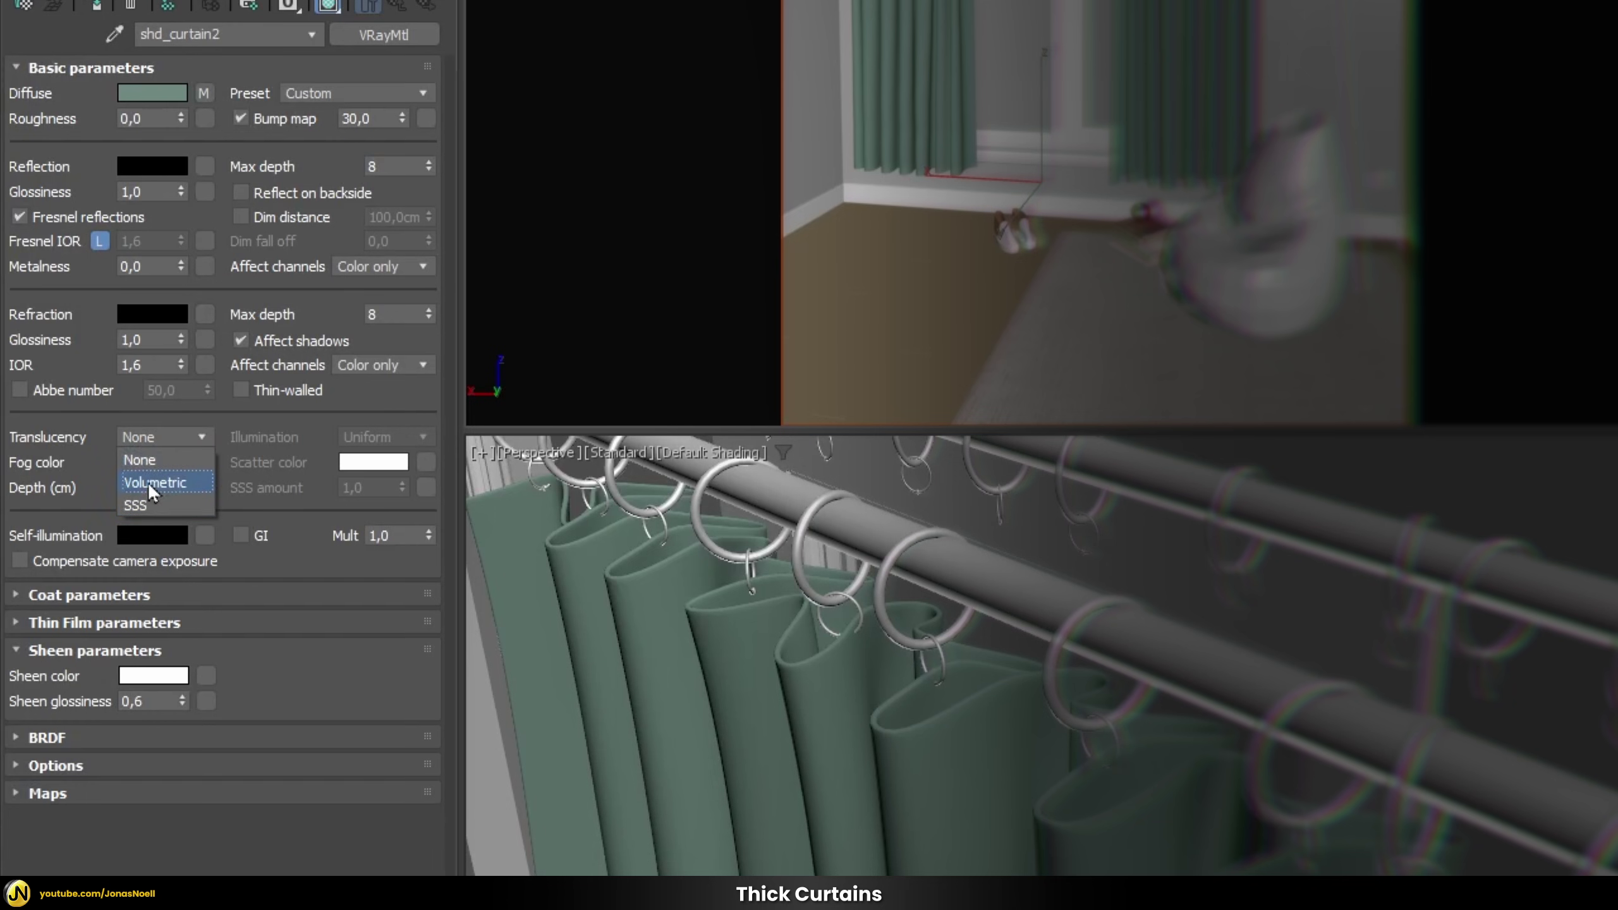
{"action": "left_click", "coordinate": [146, 506]}
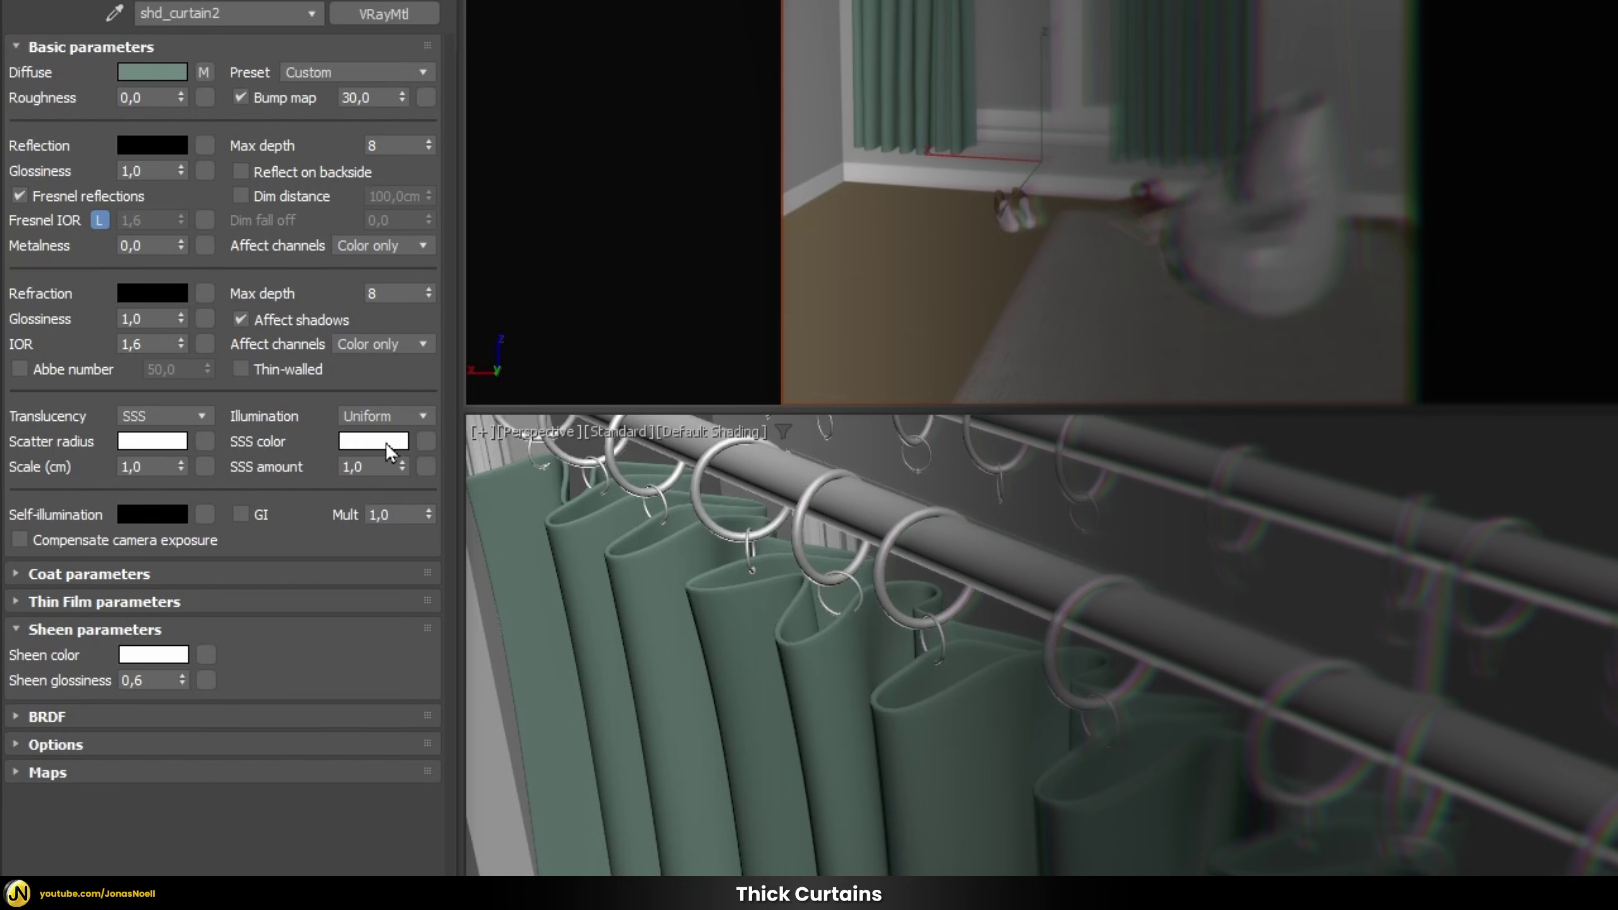
{"action": "left_click_drag", "start_coordinate": [203, 71], "coordinate": [428, 441]}
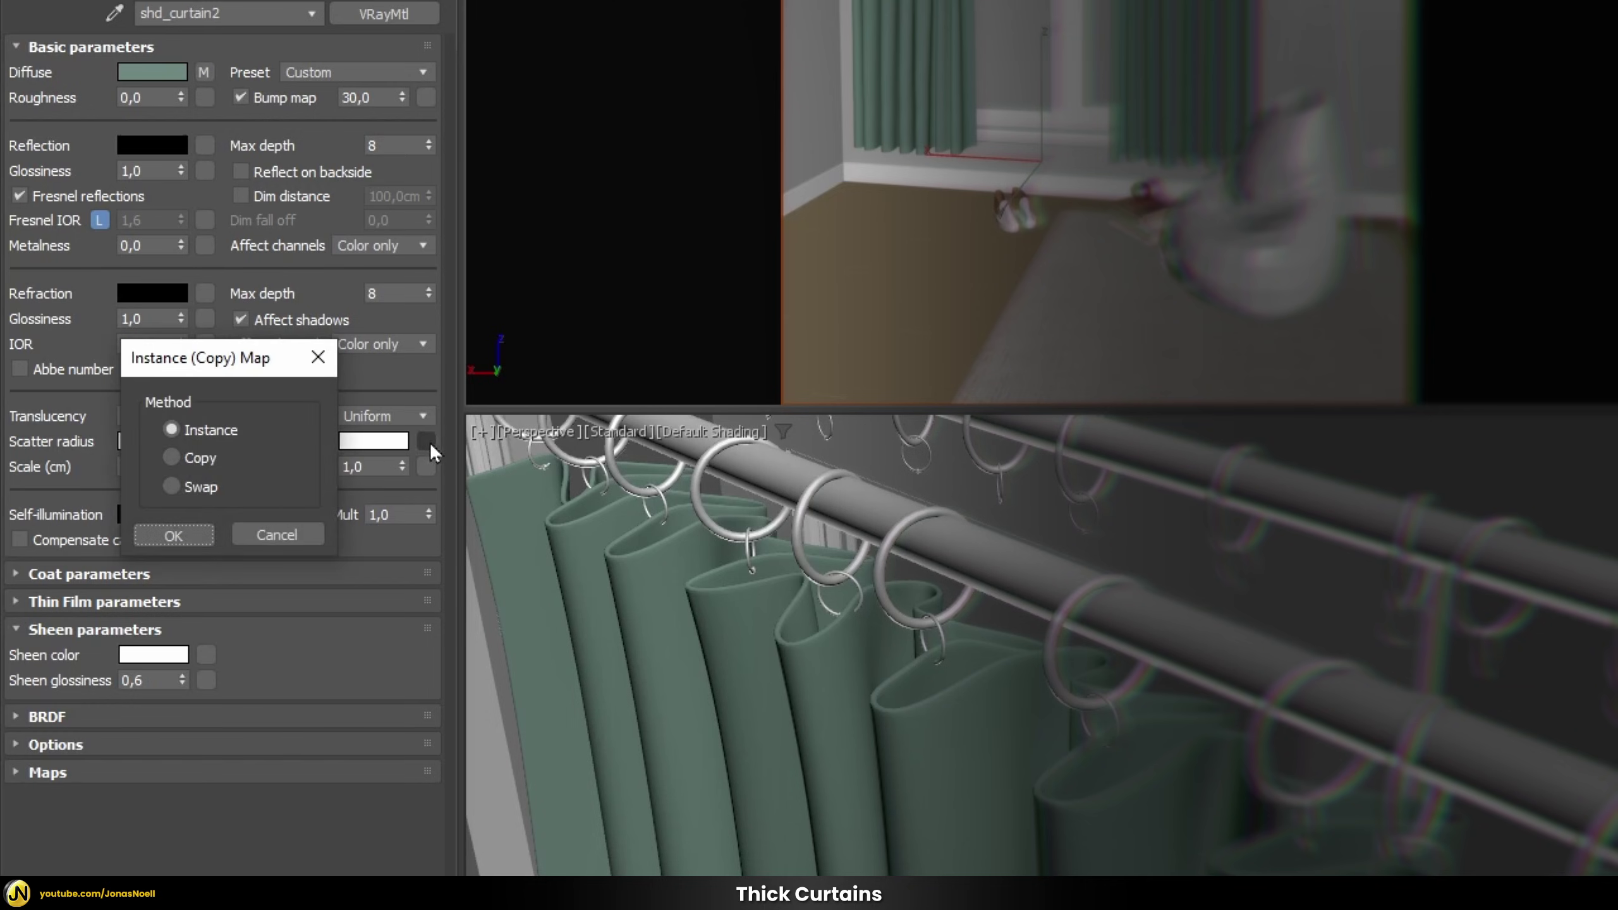
{"action": "left_click", "coordinate": [173, 536]}
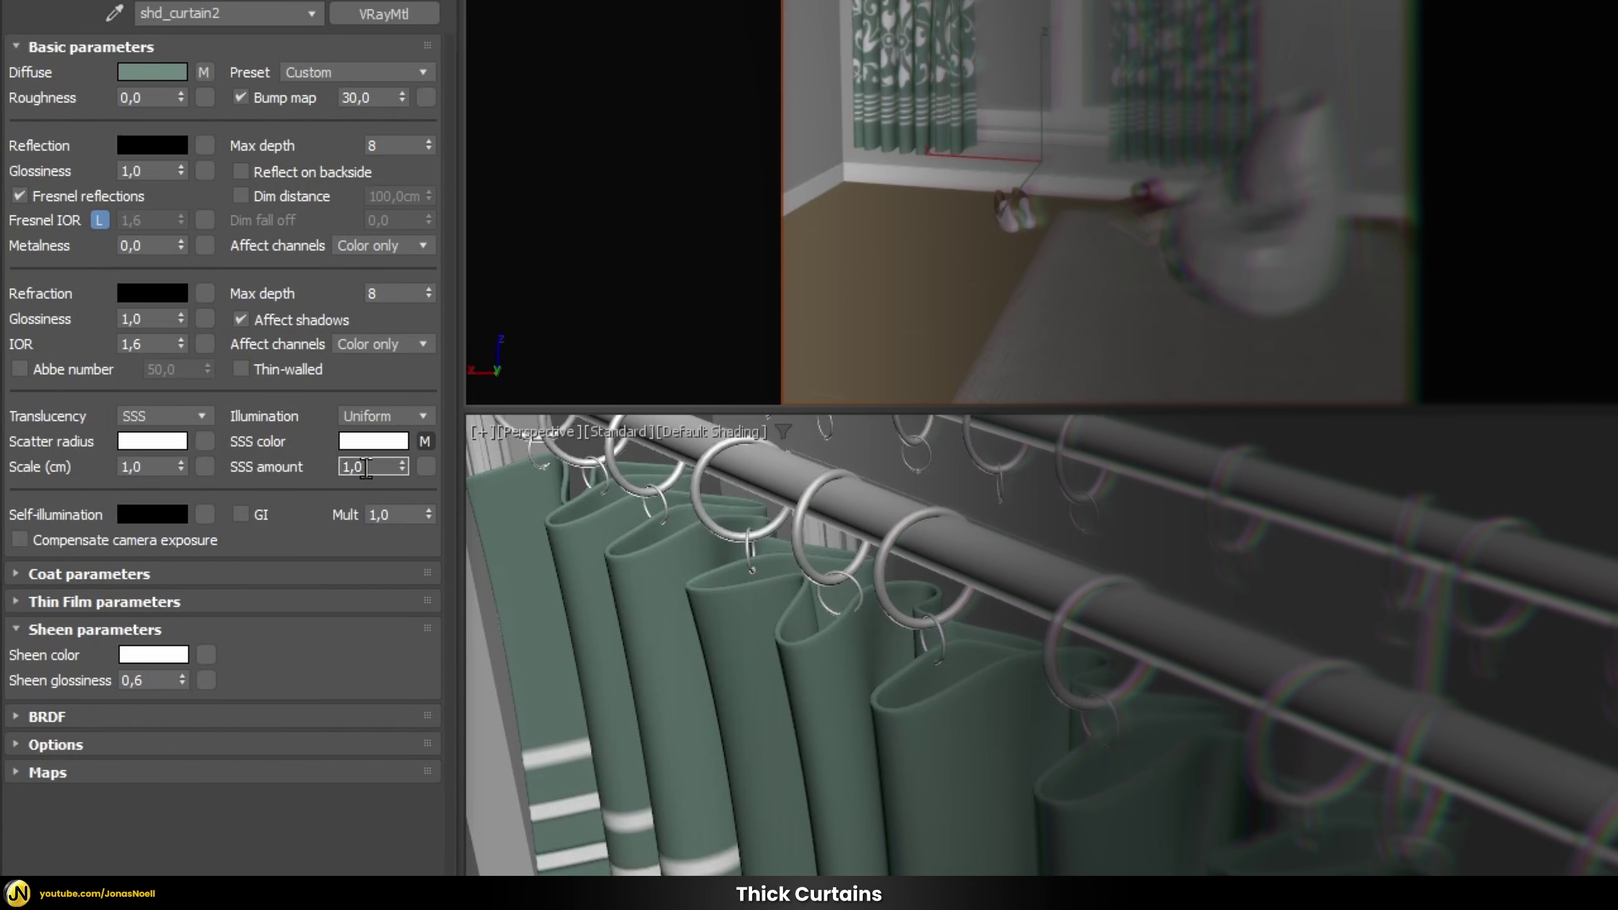
Set the SSS amount of shd_curtain2 to 0,5 and its scatter scale to 5 cm.
{"action": "type", "text": "0,5"}
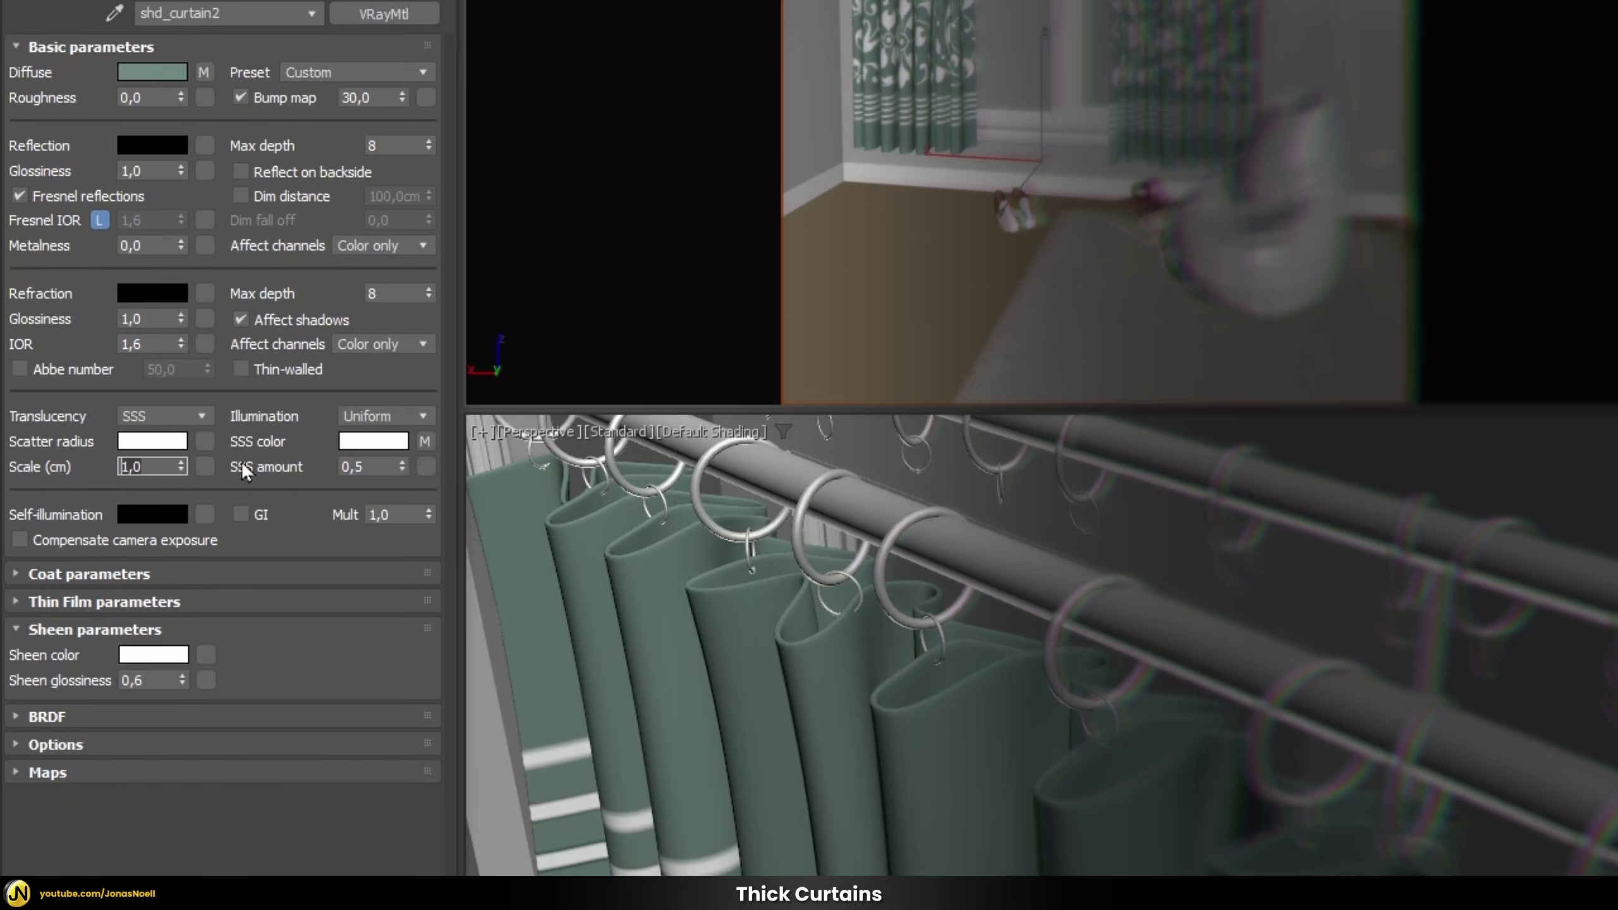
{"action": "type", "text": "5"}
{"action": "key", "text": "Return"}
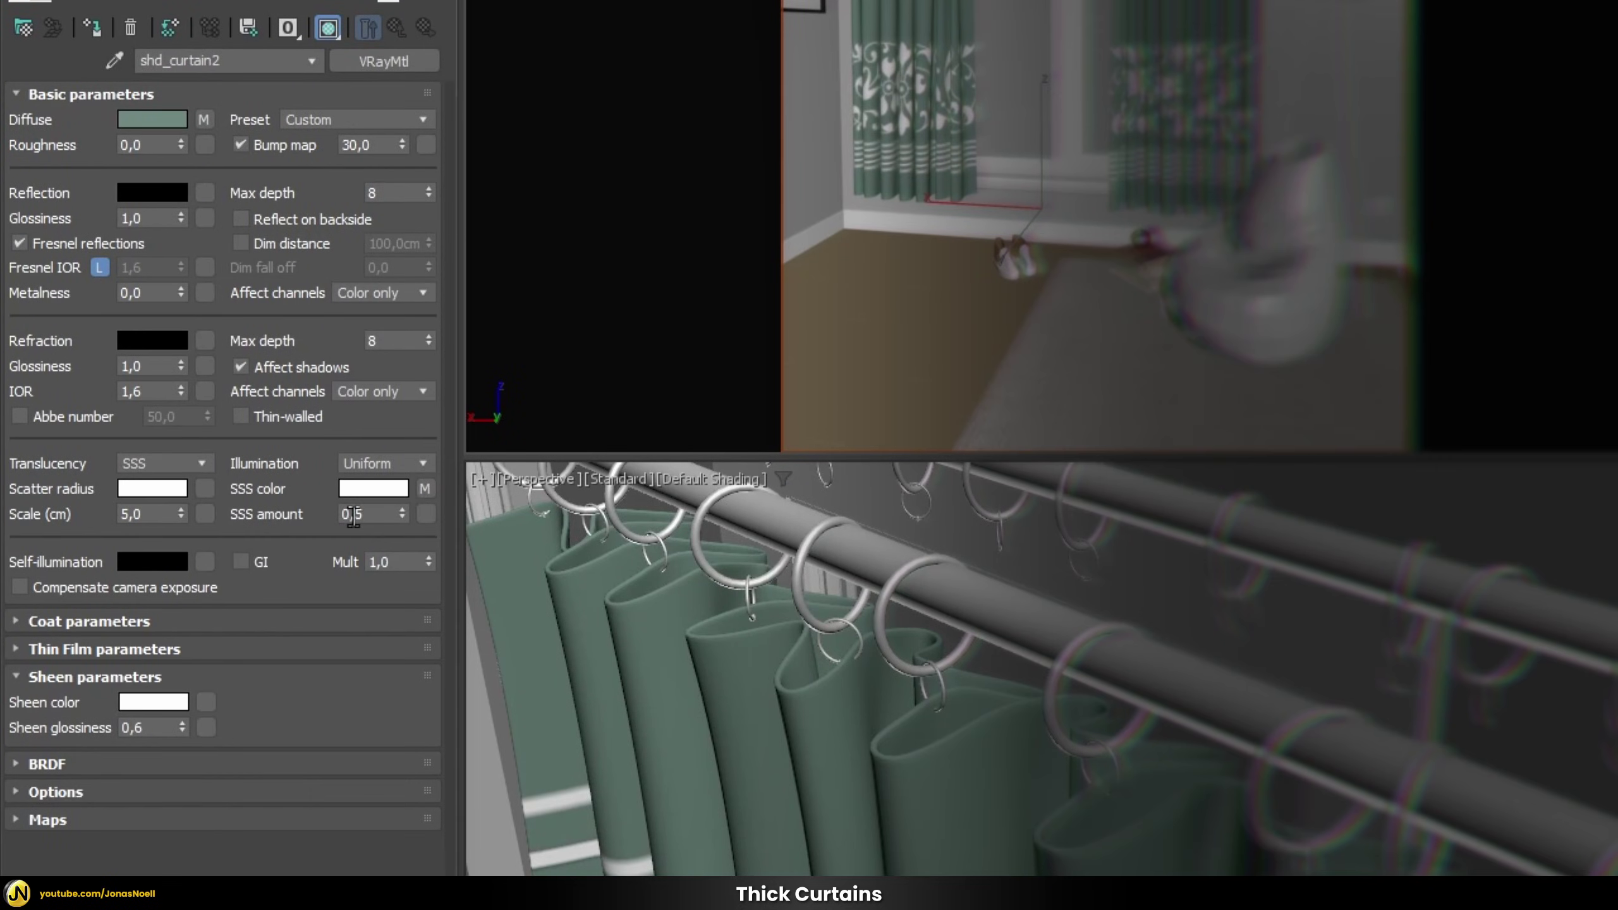
Reduce the SSS amount of shd_curtain2 to 0,1.
{"action": "left_click", "coordinate": [354, 514]}
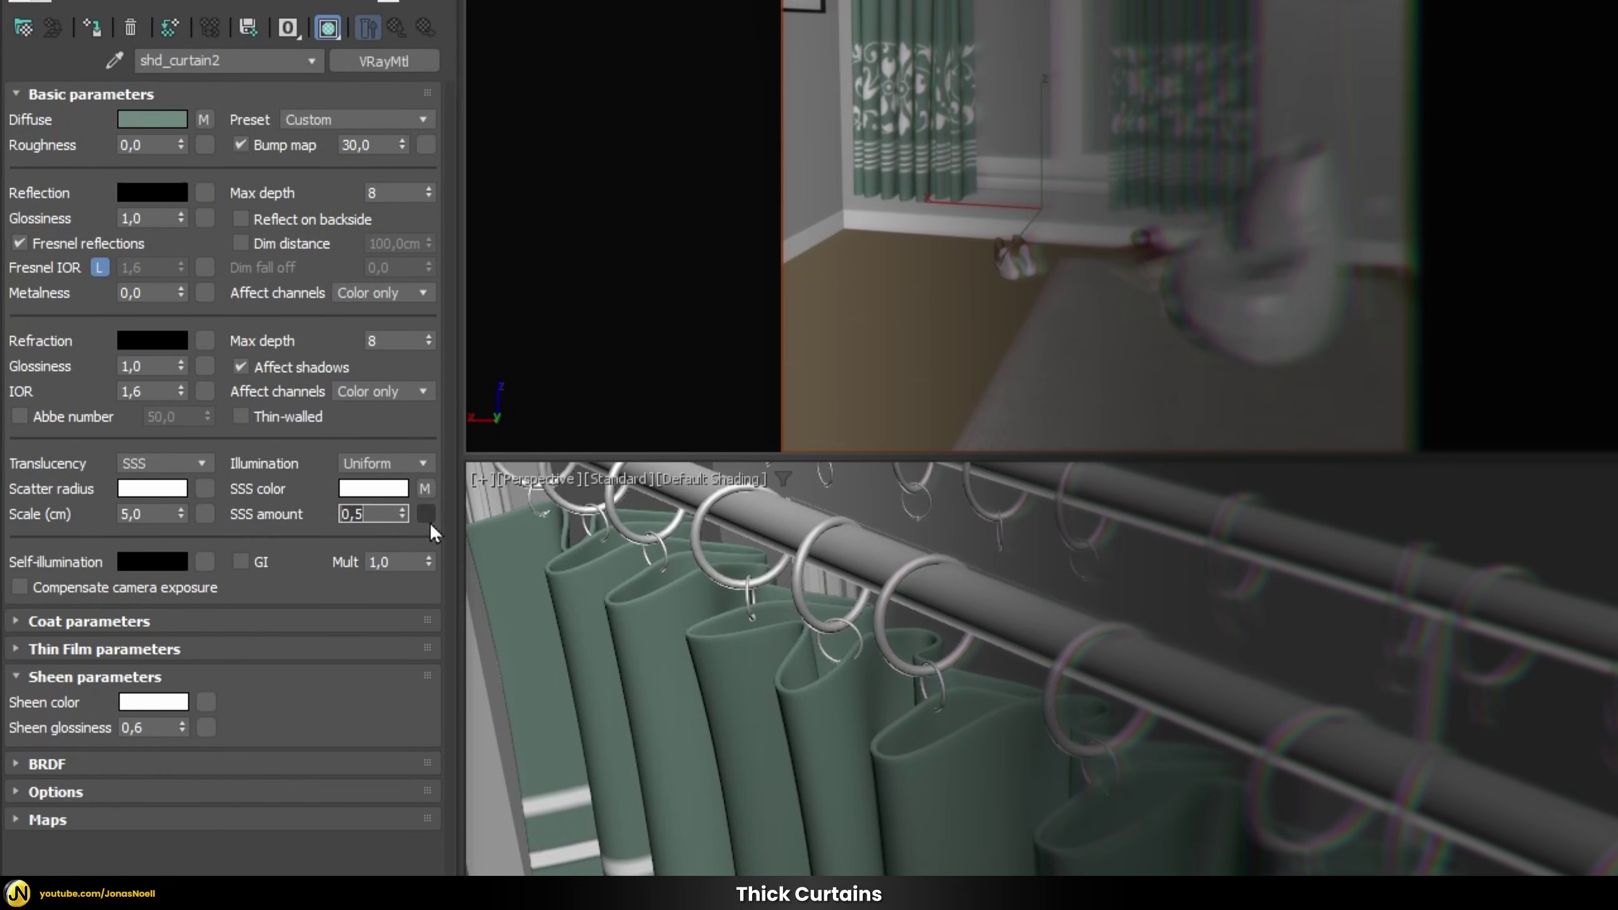
{"action": "type", "text": ","}
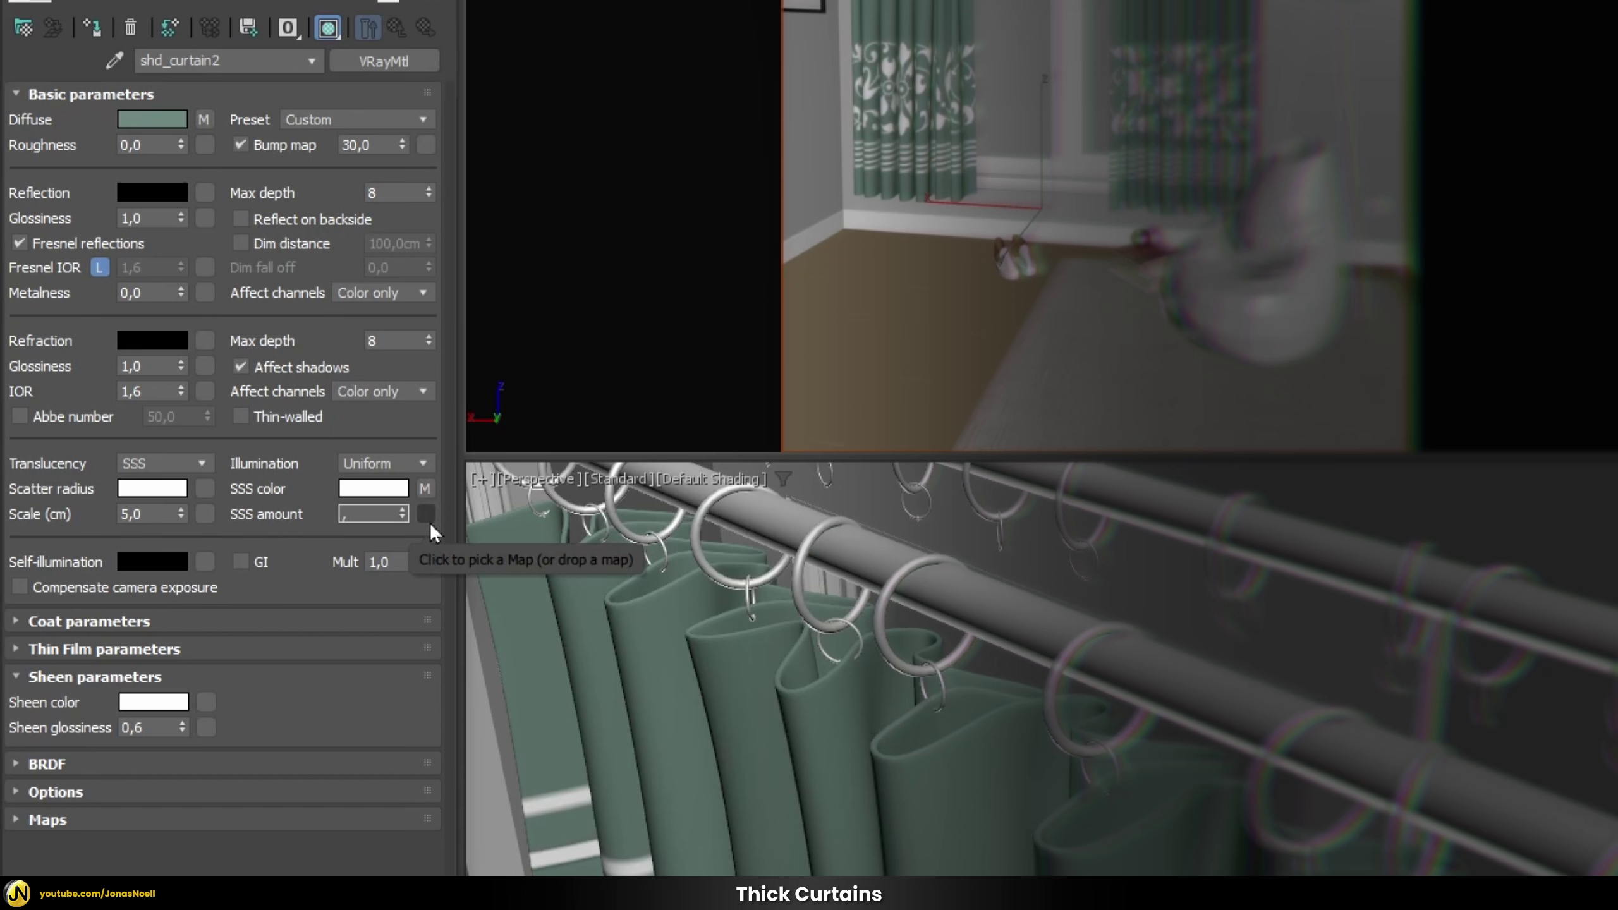
{"action": "type", "text": "1"}
{"action": "key", "text": "Return"}
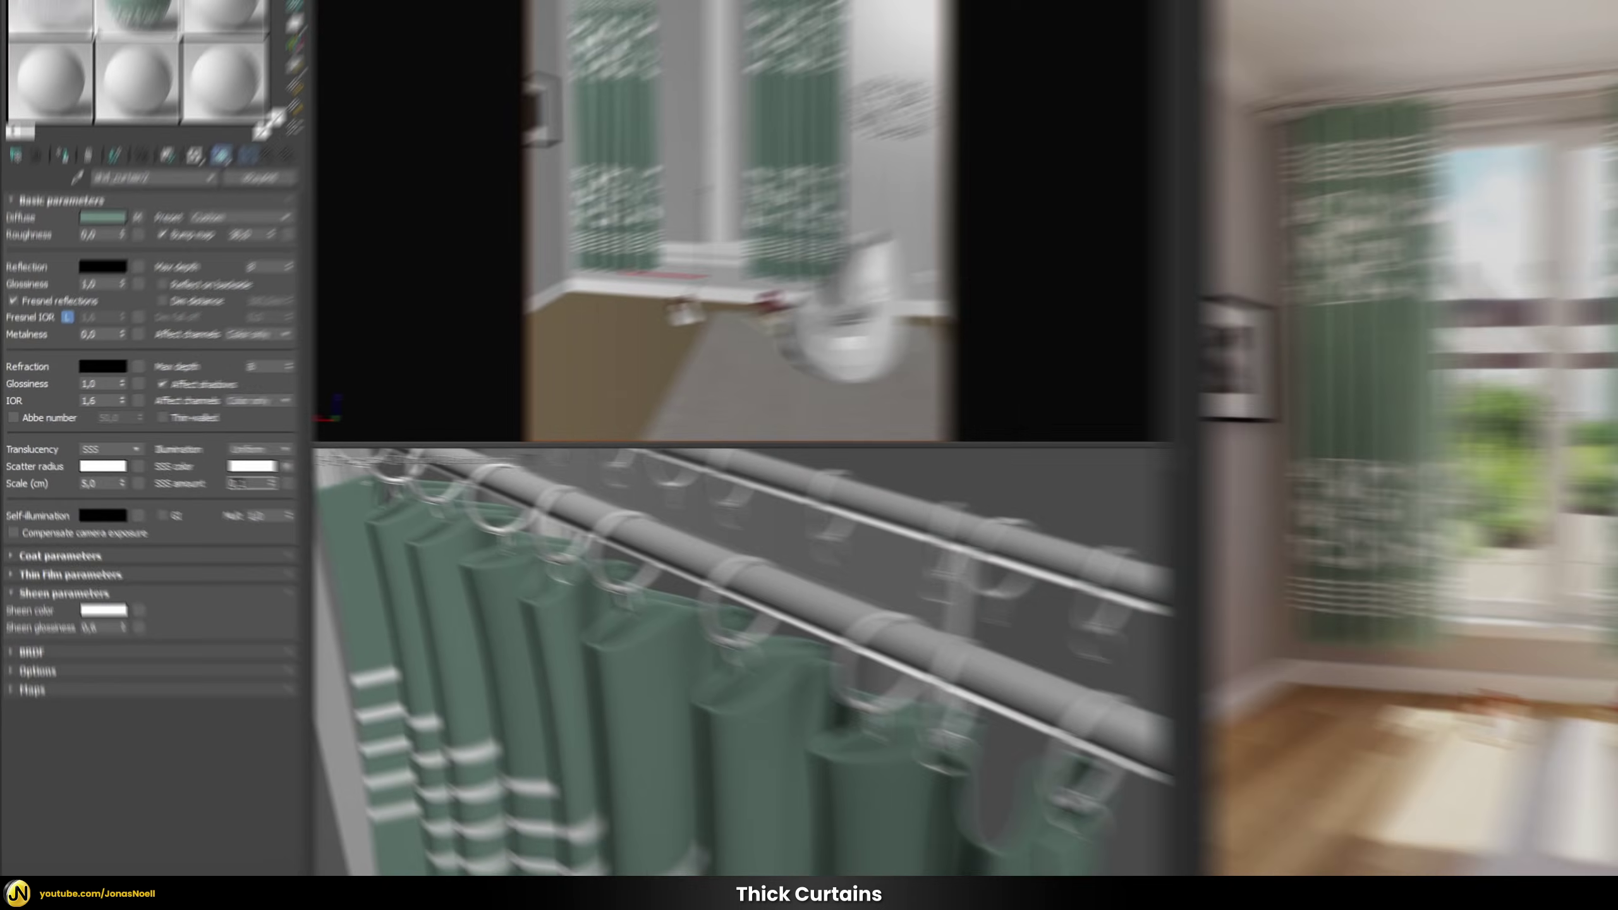